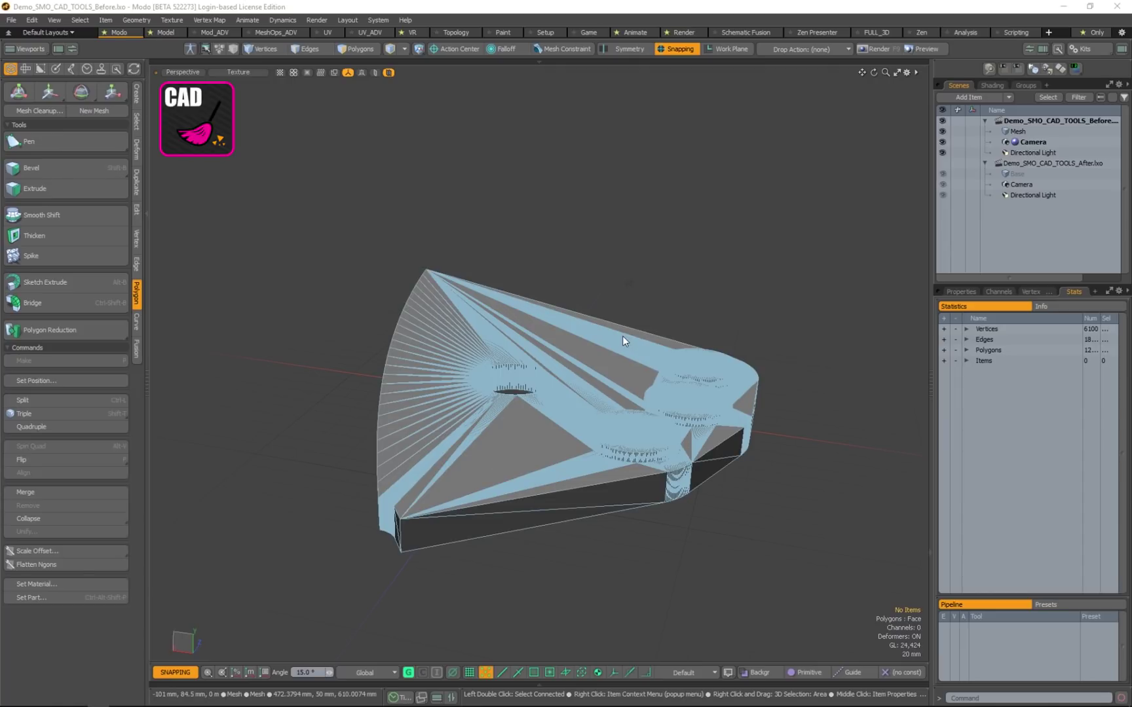
# Examine the triangulated plate mesh from several angles, including its holes, raised rings and rounded corners
pyautogui.moveTo(536, 528)
pyautogui.keyDown('alt'); pyautogui.mouseDown()
pyautogui.moveTo(777, 532)
pyautogui.moveTo(596, 348)
pyautogui.moveTo(646, 433)
pyautogui.moveTo(619, 557)
pyautogui.moveTo(862, 285)
pyautogui.moveTo(634, 486)
pyautogui.moveTo(577, 492)
pyautogui.moveTo(528, 429)
pyautogui.moveTo(544, 513)
pyautogui.mouseUp(); pyautogui.keyUp('alt')
pyautogui.keyDown('alt'); pyautogui.moveTo(544, 514); pyautogui.dragTo(593, 510, button='right'); pyautogui.keyUp('alt')
pyautogui.keyDown('alt'); pyautogui.moveTo(593, 510); pyautogui.dragTo(551, 572); pyautogui.keyUp('alt')
pyautogui.keyDown('alt'); pyautogui.moveTo(587, 414); pyautogui.dragTo(552, 500); pyautogui.keyUp('alt')
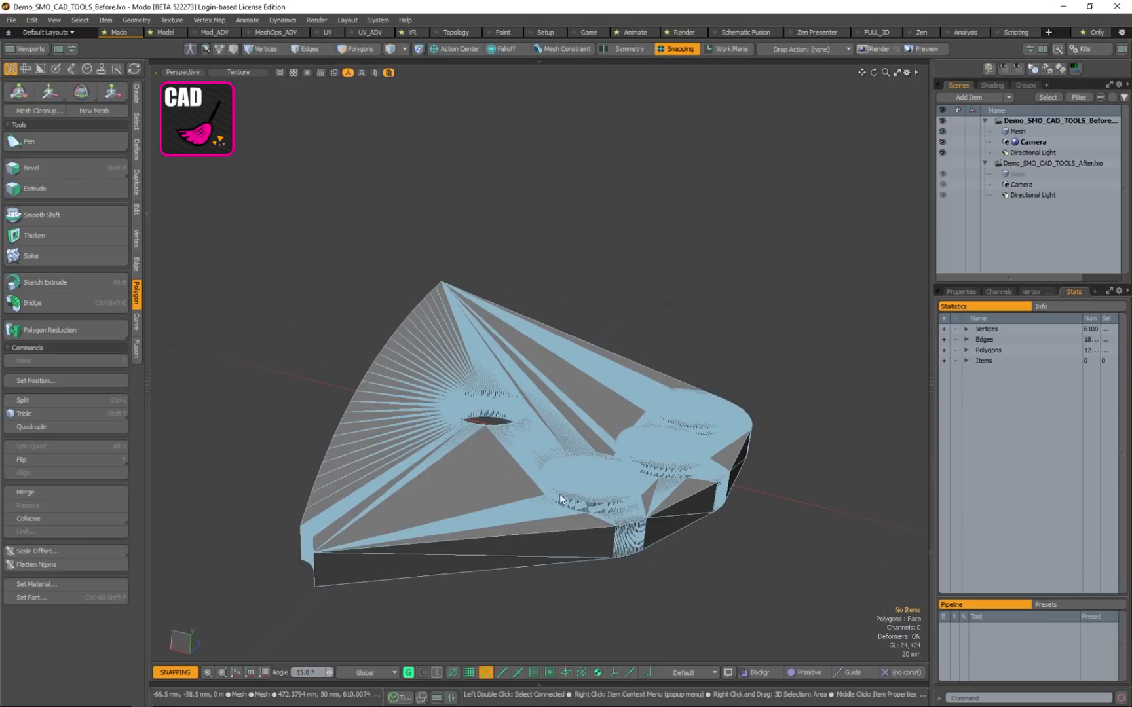
pyautogui.keyDown('alt'); pyautogui.moveTo(507, 437); pyautogui.dragTo(621, 377); pyautogui.keyUp('alt')
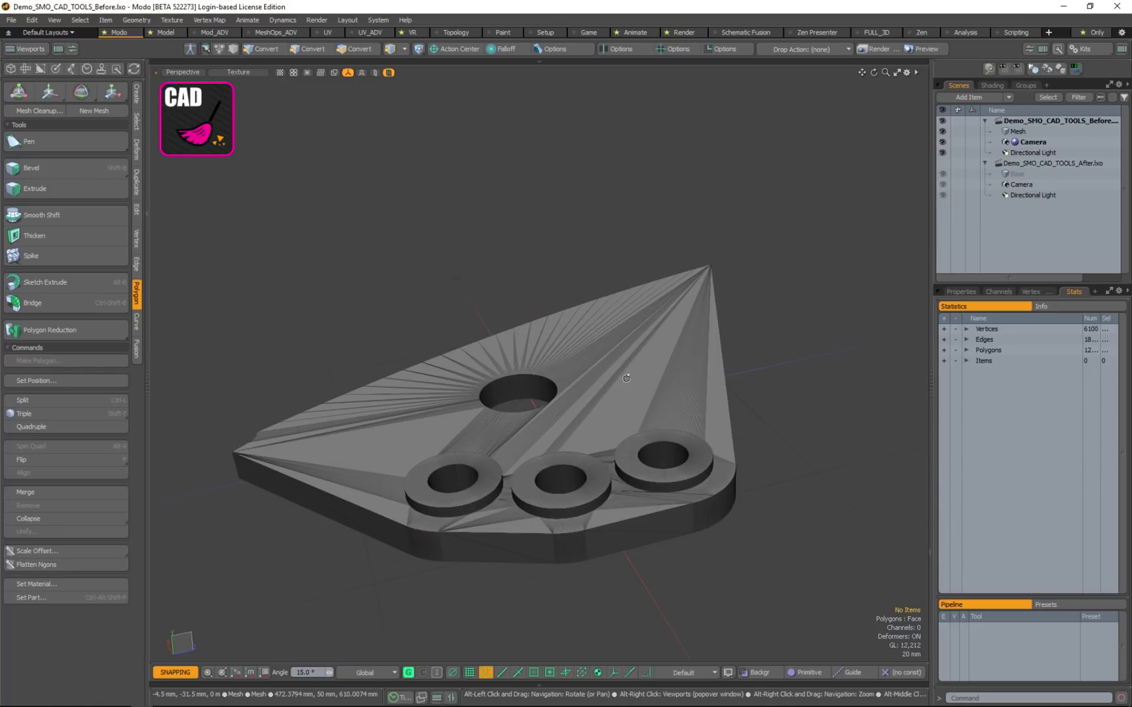
pyautogui.keyDown('alt'); pyautogui.moveTo(640, 478); pyautogui.dragTo(809, 459); pyautogui.keyUp('alt')
pyautogui.keyDown('alt'); pyautogui.moveTo(660, 503); pyautogui.dragTo(786, 483, button='right'); pyautogui.keyUp('alt')
pyautogui.keyDown('alt'); pyautogui.moveTo(786, 482); pyautogui.dragTo(593, 463); pyautogui.keyUp('alt')
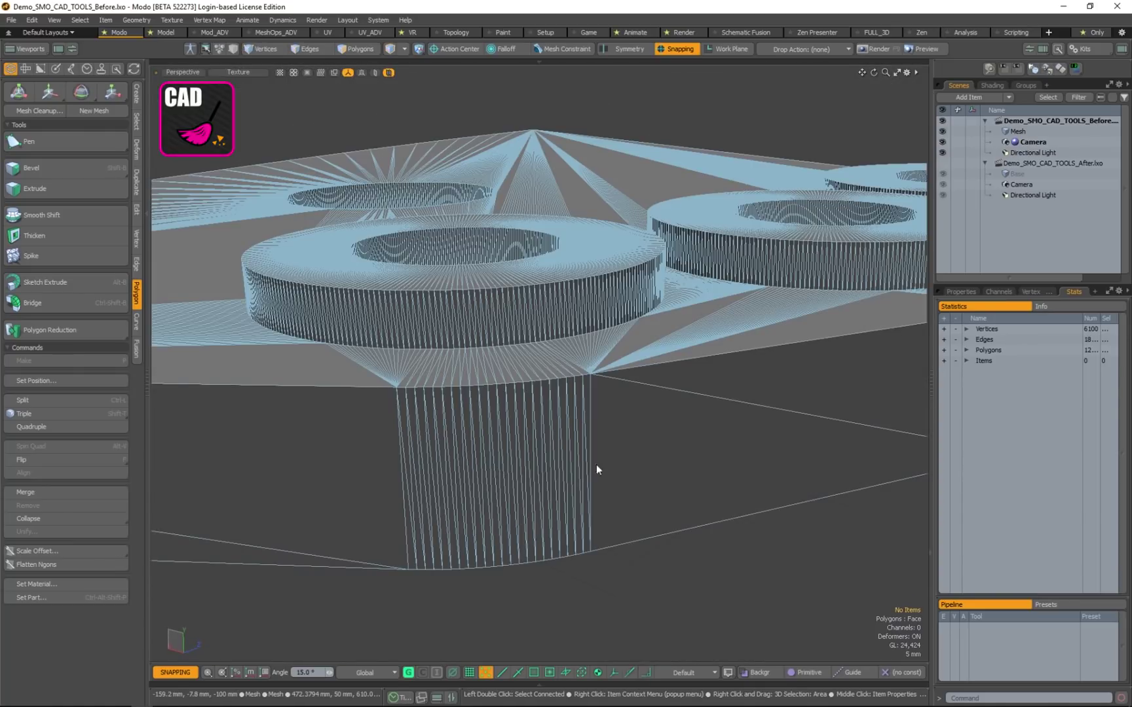
pyautogui.keyDown('alt'); pyautogui.moveTo(354, 410); pyautogui.dragTo(803, 429); pyautogui.keyUp('alt')
pyautogui.keyDown('alt'); pyautogui.moveTo(456, 285); pyautogui.dragTo(725, 362); pyautogui.keyUp('alt')
pyautogui.keyDown('alt'); pyautogui.moveTo(458, 456); pyautogui.dragTo(643, 420); pyautogui.keyUp('alt')
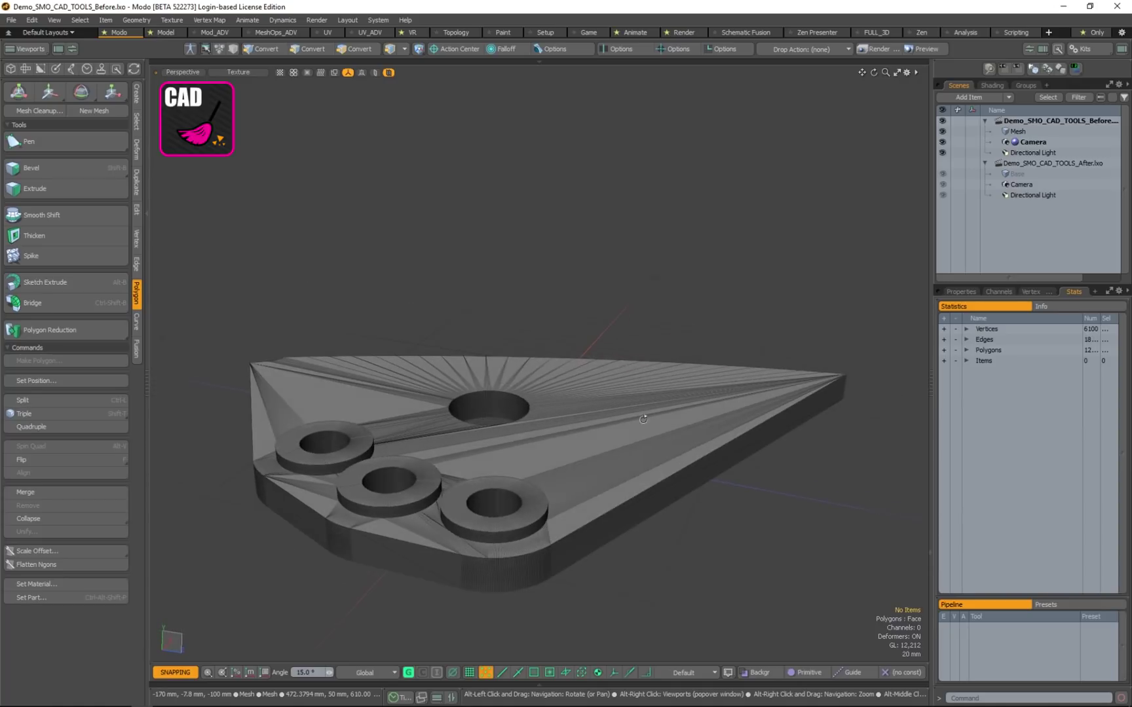
pyautogui.keyDown('alt'); pyautogui.moveTo(459, 550); pyautogui.dragTo(779, 446); pyautogui.keyUp('alt')
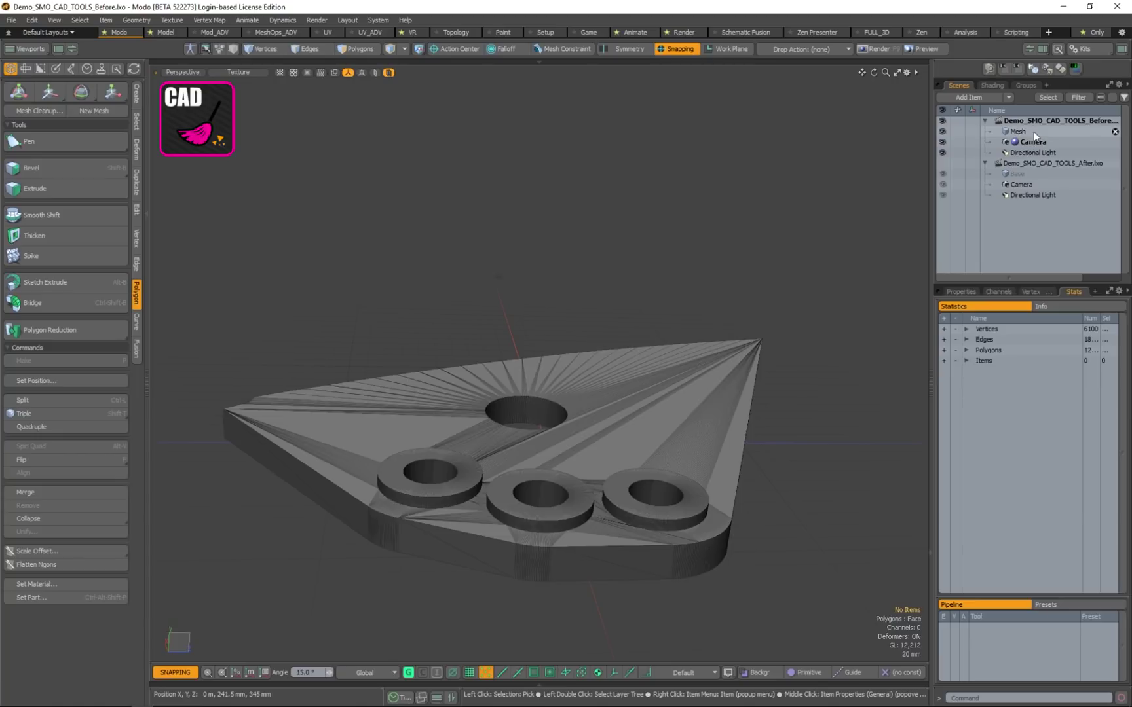
pyautogui.keyDown('alt'); pyautogui.moveTo(830, 485); pyautogui.dragTo(701, 527); pyautogui.keyUp('alt')
# Display the Base mesh of the Demo_SMO_CAD_TOOLS_After.lxo scene and examine its top face, rings and corner segments
pyautogui.click(1021, 131)
pyautogui.keyDown('alt'); pyautogui.moveTo(659, 361); pyautogui.dragTo(613, 436); pyautogui.keyUp('alt')
pyautogui.click(1035, 174)
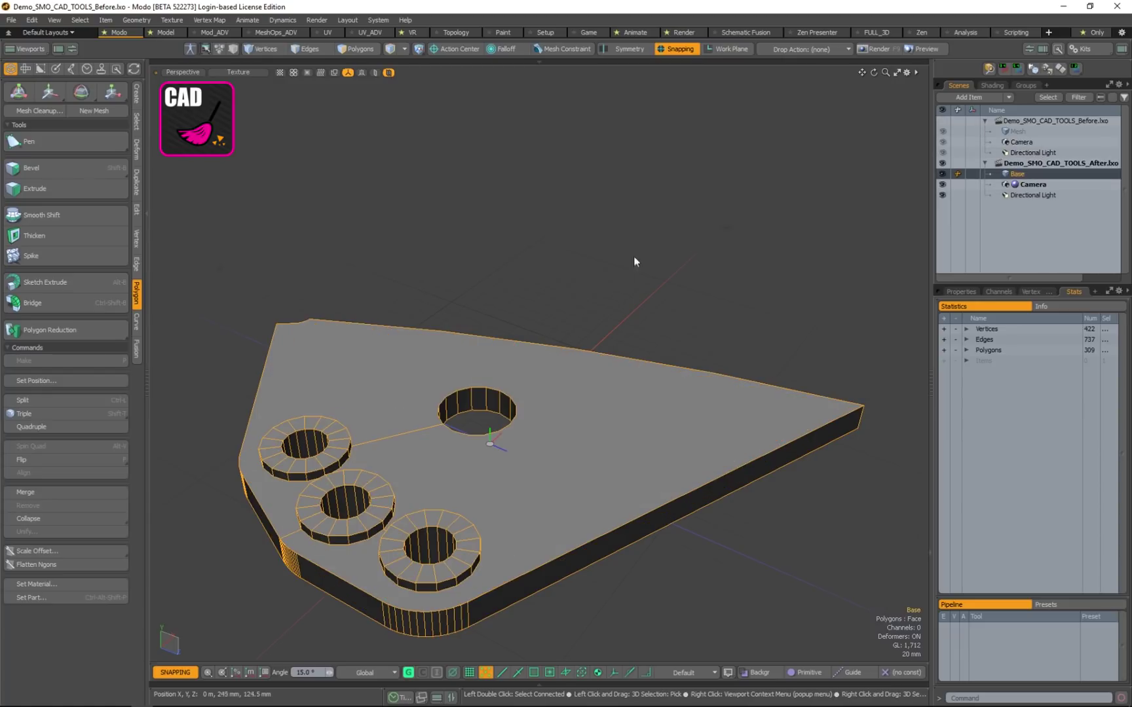
pyautogui.click(634, 262)
pyautogui.keyDown('alt'); pyautogui.moveTo(634, 498); pyautogui.dragTo(655, 452); pyautogui.keyUp('alt')
pyautogui.scroll(3, 655, 452)
pyautogui.keyDown('alt'); pyautogui.moveTo(636, 519); pyautogui.dragTo(599, 452); pyautogui.keyUp('alt')
pyautogui.click(599, 452)
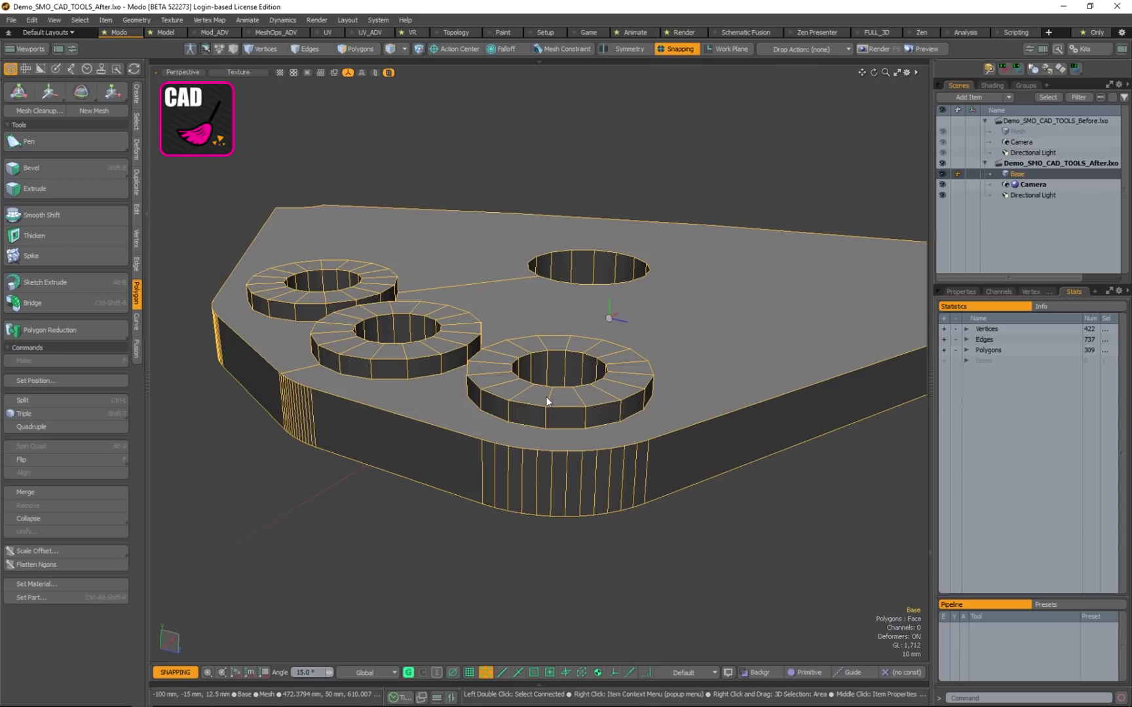
# Compare the Before scene's Mesh with the After scene's Base by switching between them and viewing Base from other sides
pyautogui.click(1048, 132)
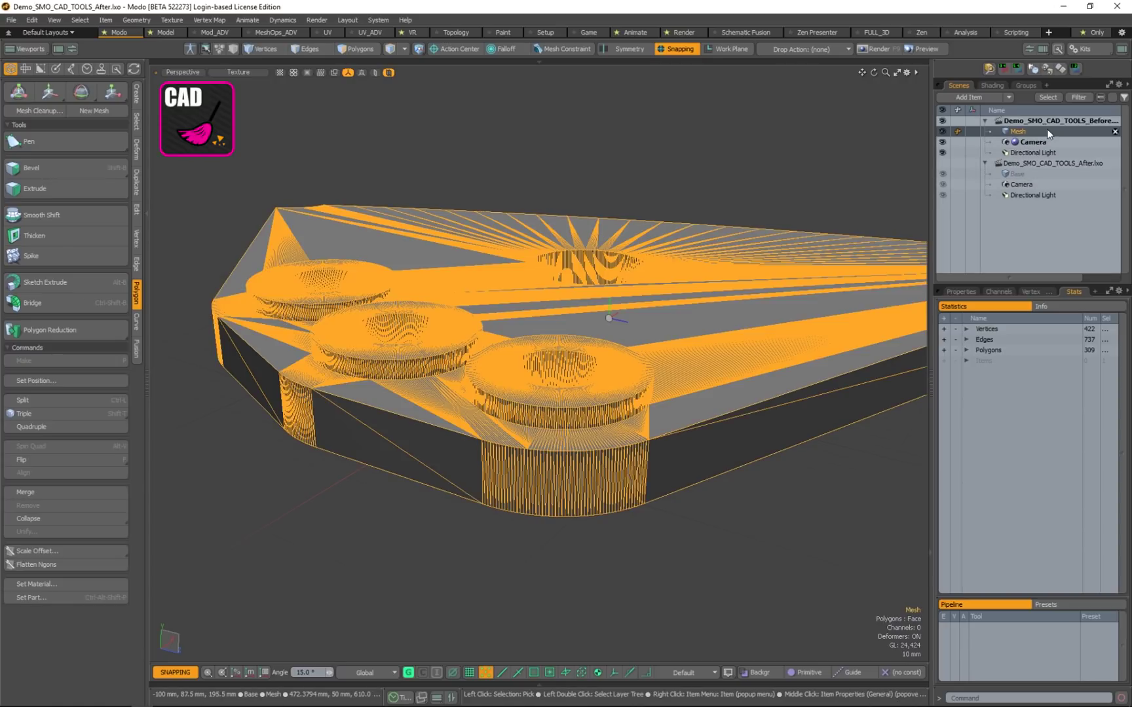
pyautogui.click(1029, 174)
pyautogui.keyDown('alt'); pyautogui.moveTo(598, 329); pyautogui.dragTo(775, 343); pyautogui.keyUp('alt')
pyautogui.keyDown('alt'); pyautogui.moveTo(393, 406); pyautogui.dragTo(645, 447); pyautogui.keyUp('alt')
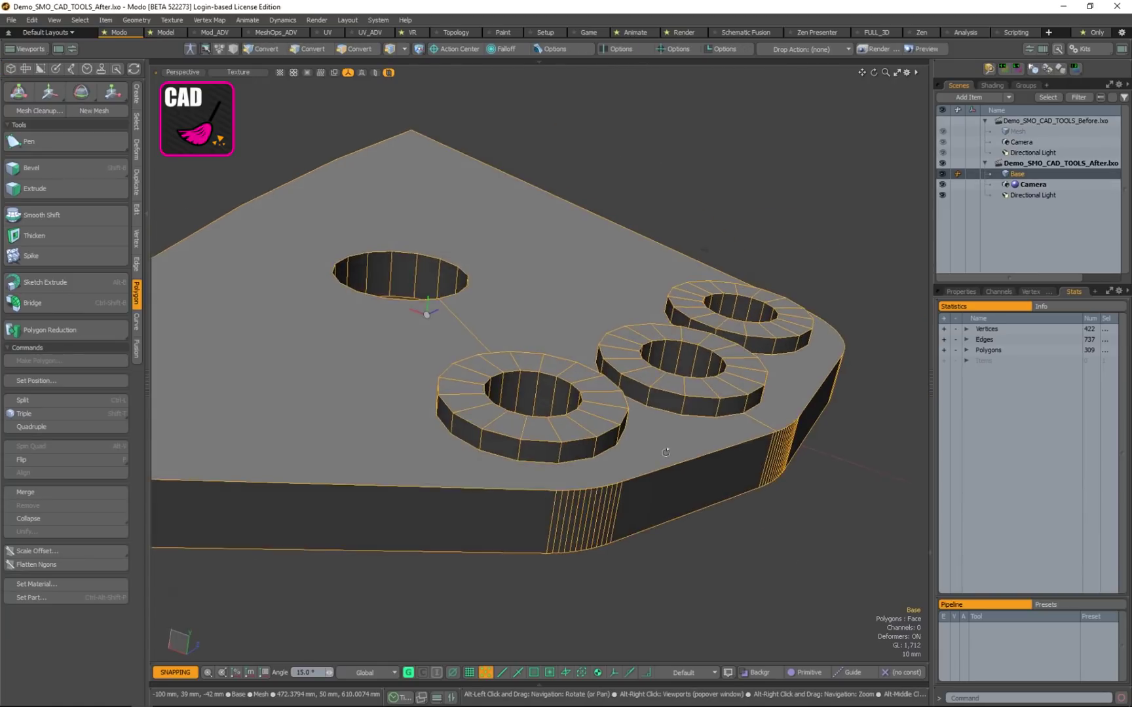
pyautogui.scroll(-2, 645, 447)
pyautogui.keyDown('alt'); pyautogui.moveTo(618, 534); pyautogui.dragTo(892, 453); pyautogui.keyUp('alt')
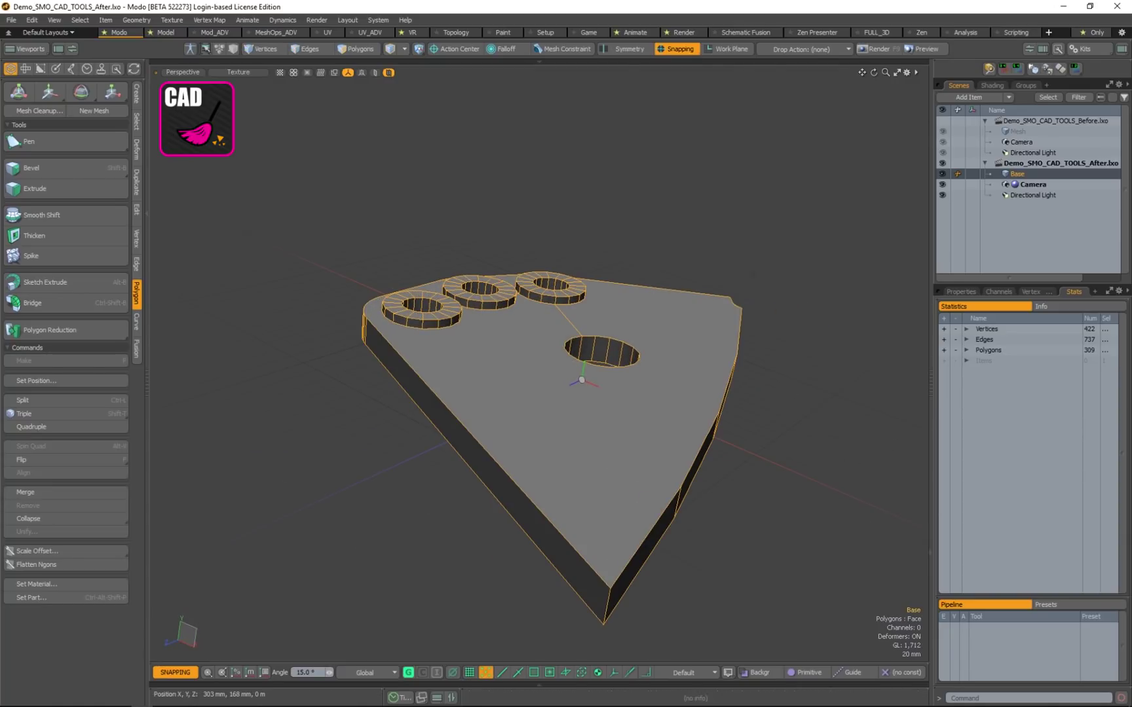
# Close the Demo_SMO_CAD_TOOLS_After.lxo scene and select the Mesh item of the Before scene
pyautogui.click(1114, 163)
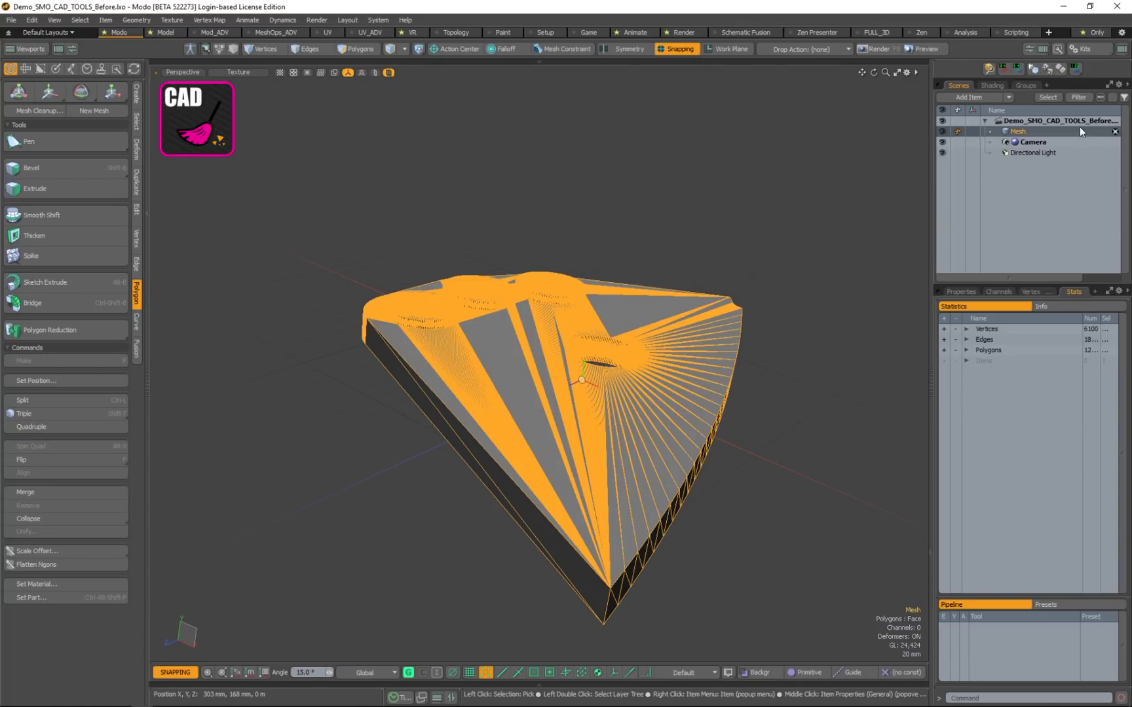
pyautogui.keyDown('alt'); pyautogui.moveTo(812, 458); pyautogui.dragTo(728, 480); pyautogui.keyUp('alt')
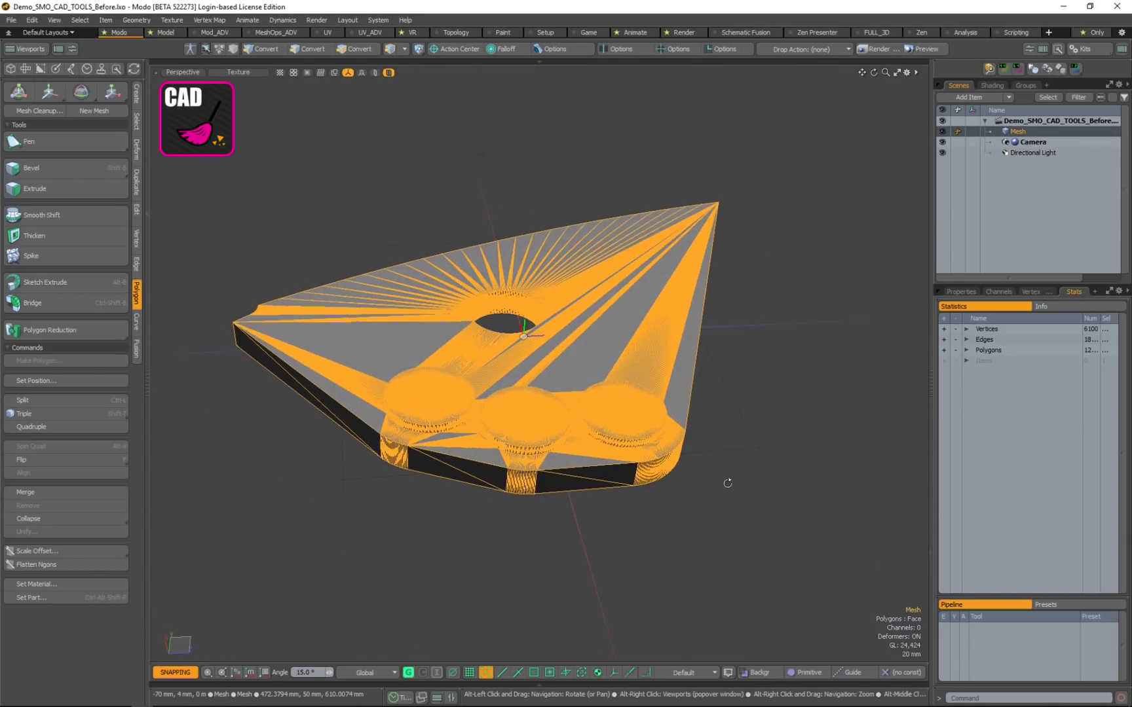
pyautogui.click(401, 502)
pyautogui.keyDown('alt'); pyautogui.moveTo(402, 502); pyautogui.dragTo(497, 452); pyautogui.keyUp('alt')
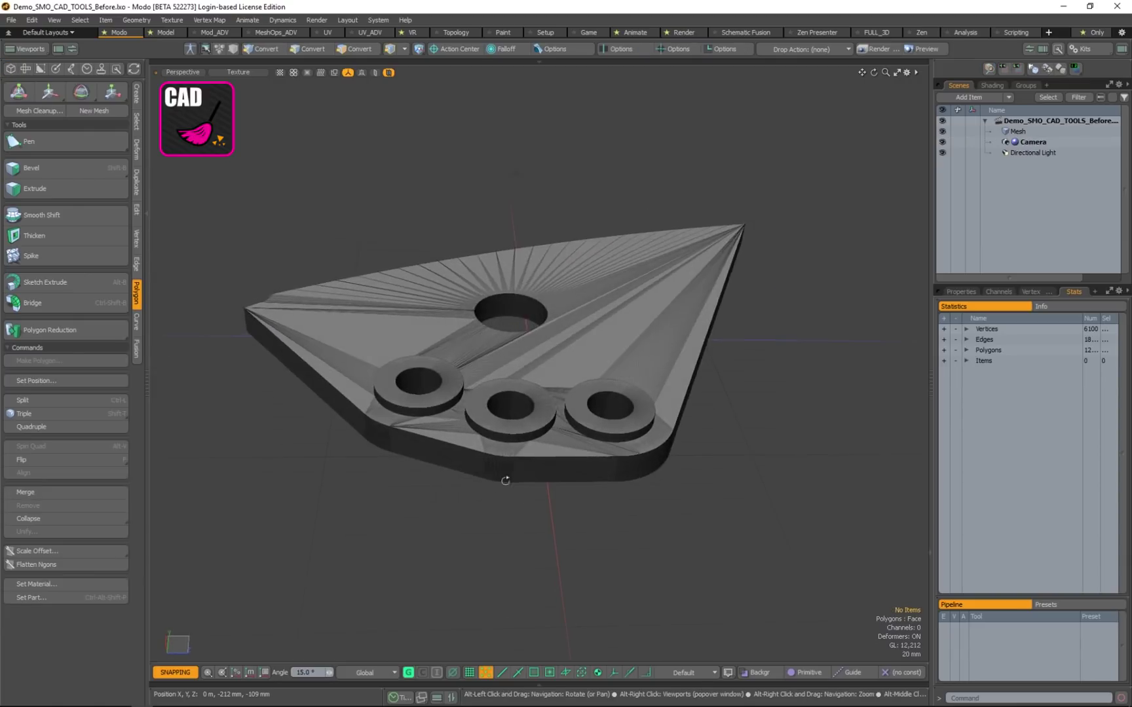
pyautogui.click(1048, 131)
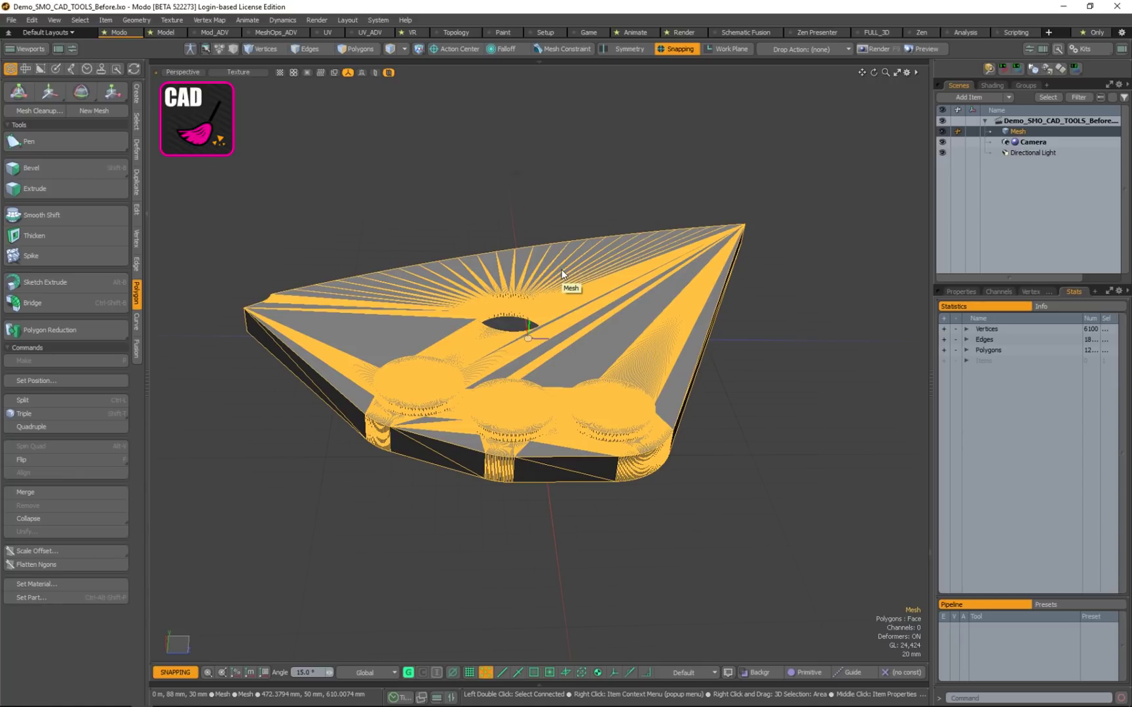
pyautogui.keyDown('alt'); pyautogui.moveTo(562, 269); pyautogui.dragTo(533, 378); pyautogui.keyUp('alt')
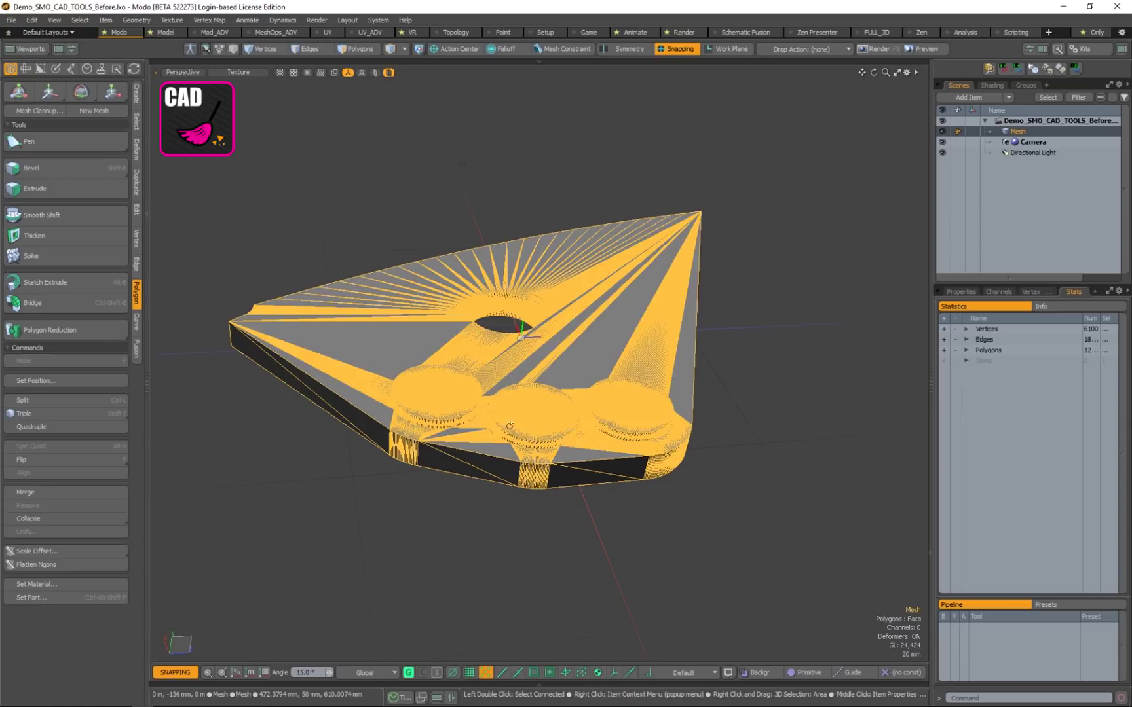
# Bring up the CAD Cleanup Tools palette and keep it pinned open beside the model
pyautogui.hotkey('ctrl', 'alt', 'shift', 'c')
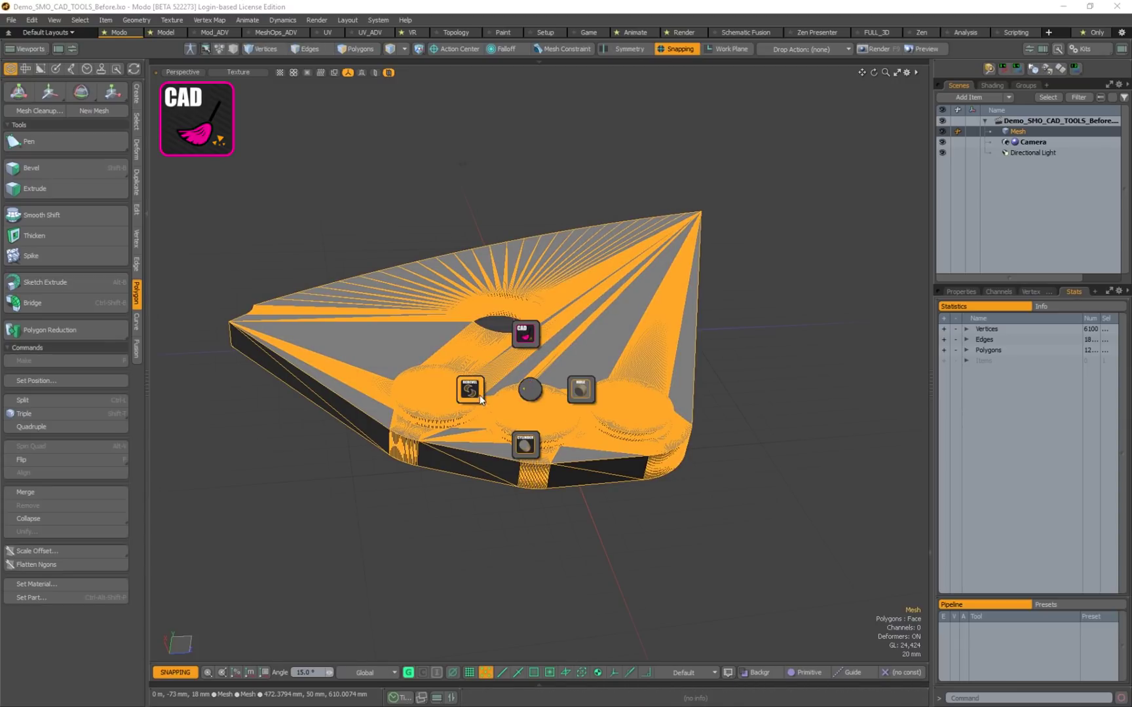
pyautogui.click(526, 336)
pyautogui.moveTo(548, 248); pyautogui.dragTo(845, 105)
pyautogui.click(905, 106)
pyautogui.keyDown('alt'); pyautogui.moveTo(753, 374); pyautogui.dragTo(755, 321); pyautogui.keyUp('alt')
pyautogui.keyDown('alt'); pyautogui.moveTo(817, 121); pyautogui.dragTo(441, 476); pyautogui.keyUp('alt')
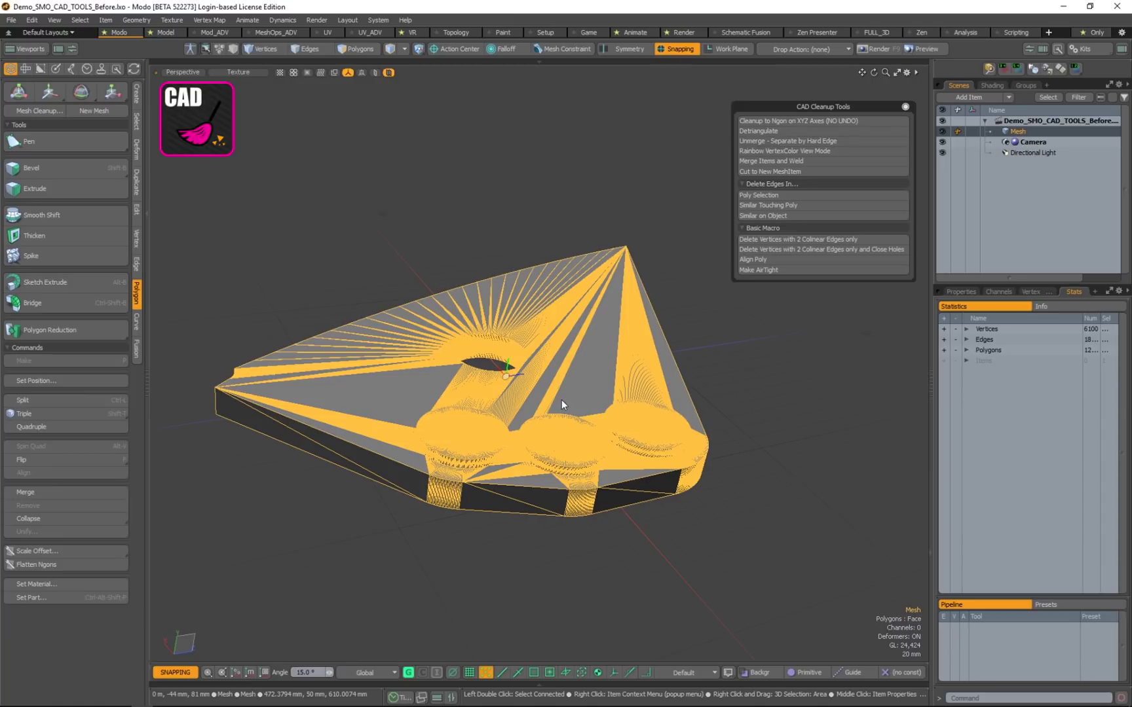
# Examine the triangulation of the plate's flat top face in polygon mode and return to item mode
pyautogui.keyDown('alt'); pyautogui.moveTo(564, 302); pyautogui.dragTo(603, 371); pyautogui.keyUp('alt')
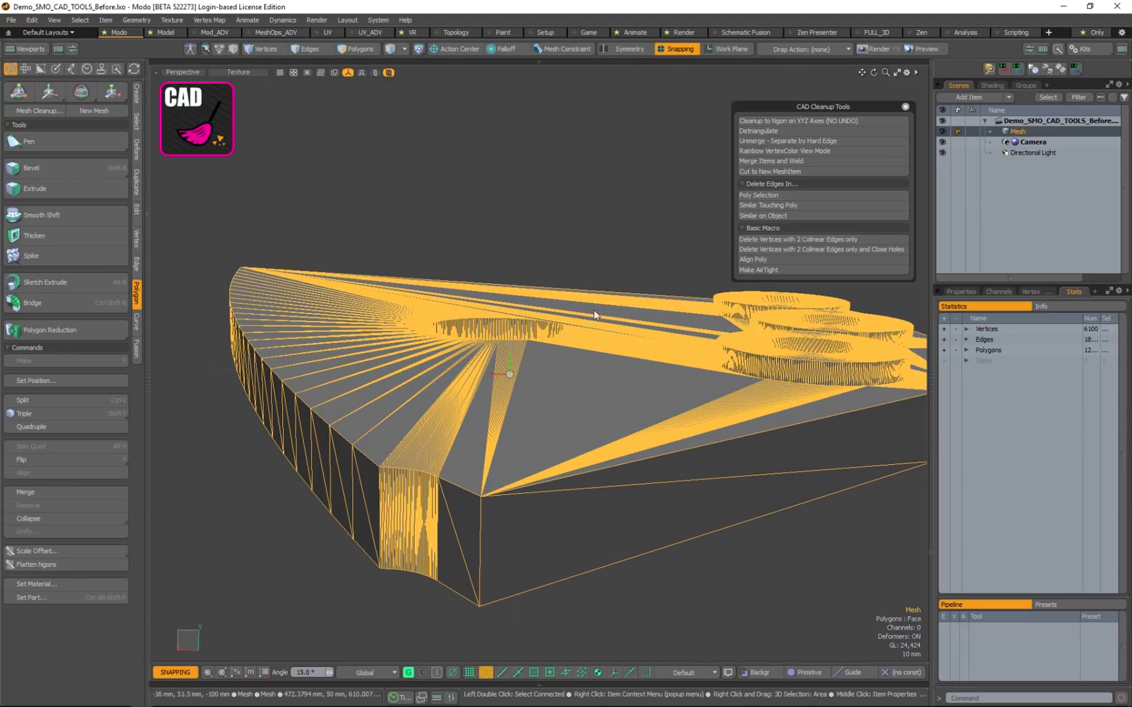
pyautogui.moveTo(417, 384)
pyautogui.keyDown('alt'); pyautogui.mouseDown()
pyautogui.moveTo(546, 319)
pyautogui.moveTo(532, 433)
pyautogui.moveTo(411, 388)
pyautogui.moveTo(417, 379)
pyautogui.moveTo(549, 390)
pyautogui.moveTo(341, 291)
pyautogui.moveTo(414, 256)
pyautogui.moveTo(603, 281)
pyautogui.moveTo(630, 361)
pyautogui.moveTo(564, 419)
pyautogui.moveTo(457, 456)
pyautogui.moveTo(523, 432)
pyautogui.mouseUp(); pyautogui.keyUp('alt')
pyautogui.press('3')
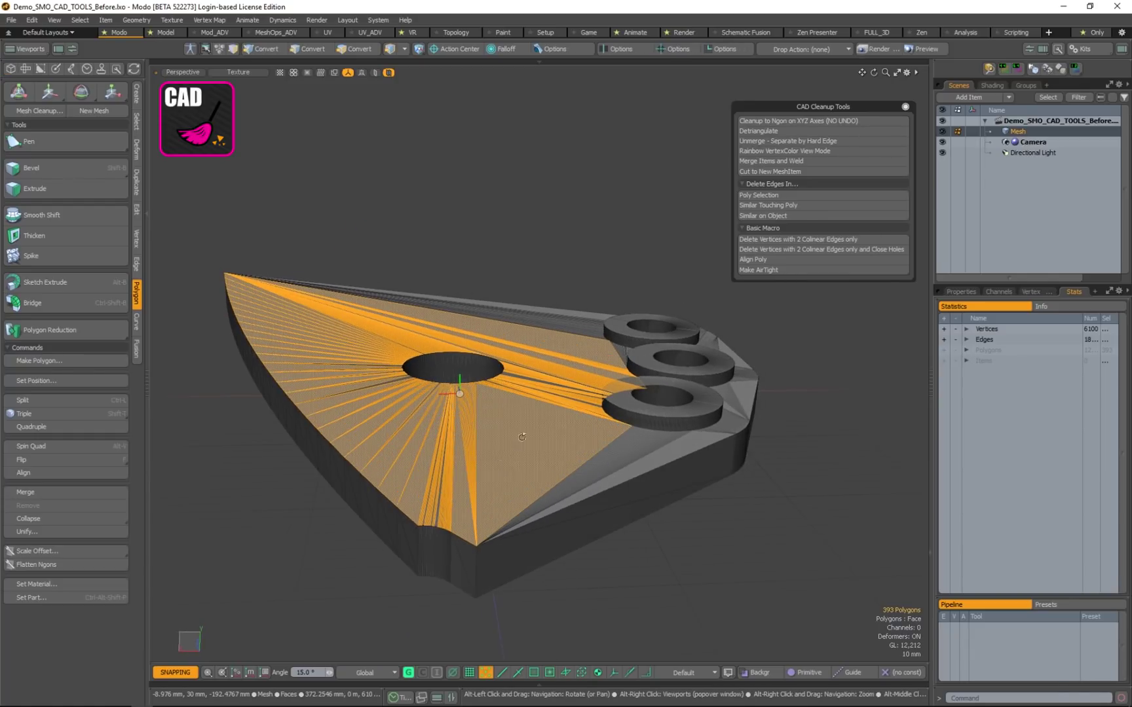
pyautogui.press('5')
pyautogui.click(566, 301)
pyautogui.click(557, 413)
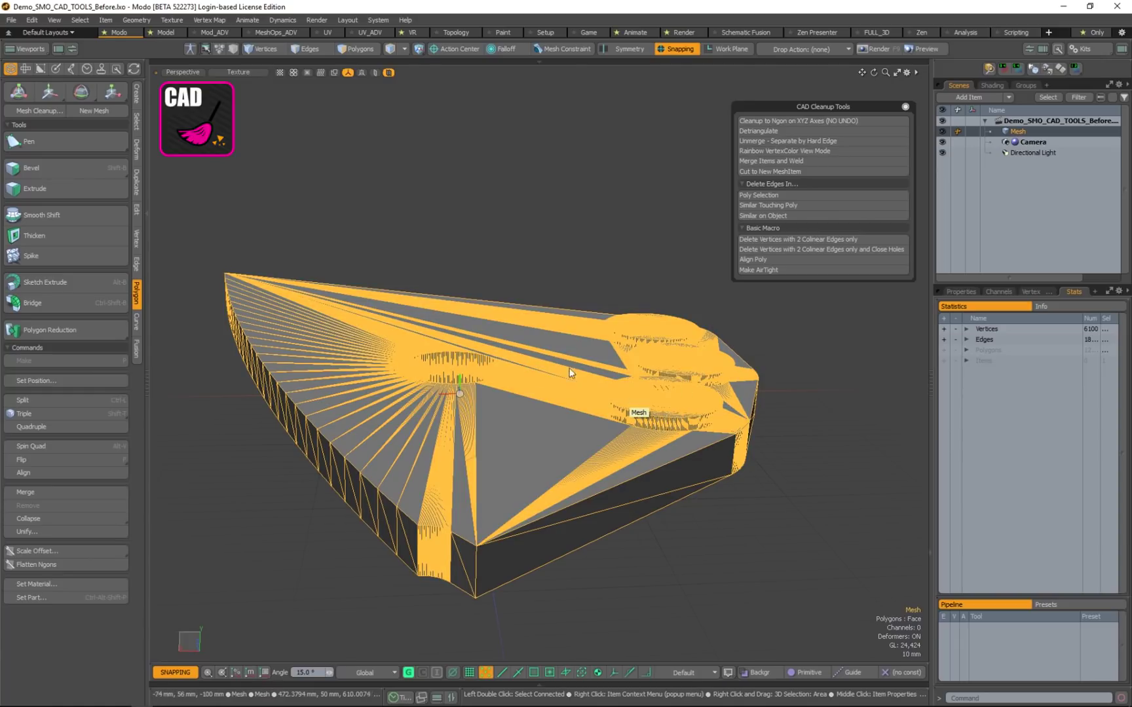
pyautogui.keyDown('alt'); pyautogui.moveTo(574, 311); pyautogui.dragTo(507, 306); pyautogui.keyUp('alt')
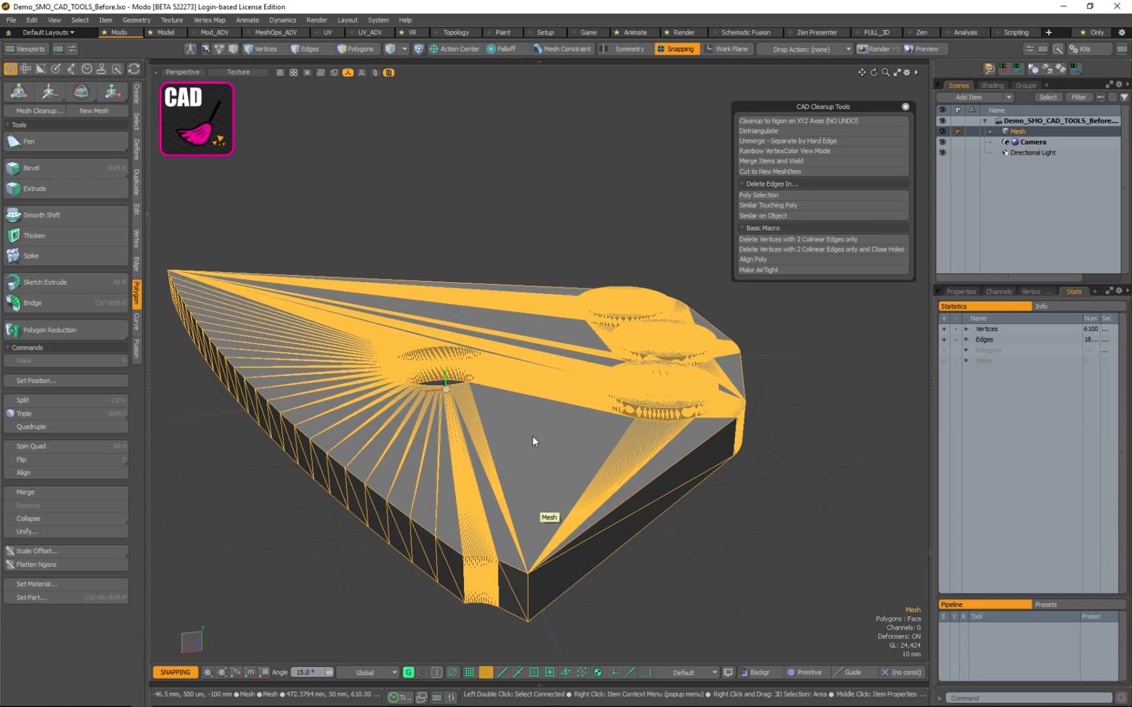
pyautogui.moveTo(533, 414)
pyautogui.keyDown('alt'); pyautogui.mouseDown()
pyautogui.moveTo(656, 447)
pyautogui.moveTo(501, 345)
pyautogui.moveTo(536, 402)
pyautogui.mouseUp(); pyautogui.keyUp('alt')
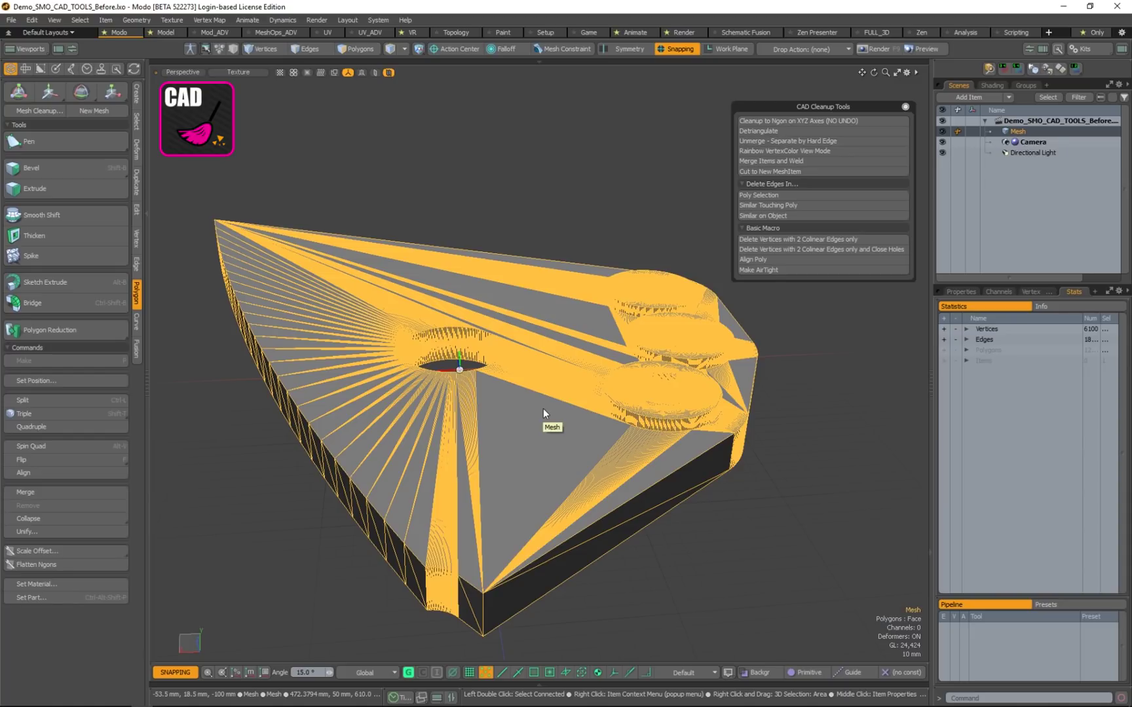
# Reselect the Mesh item and run Cleanup to Ngon on XYZ Axes on it
pyautogui.click(554, 230)
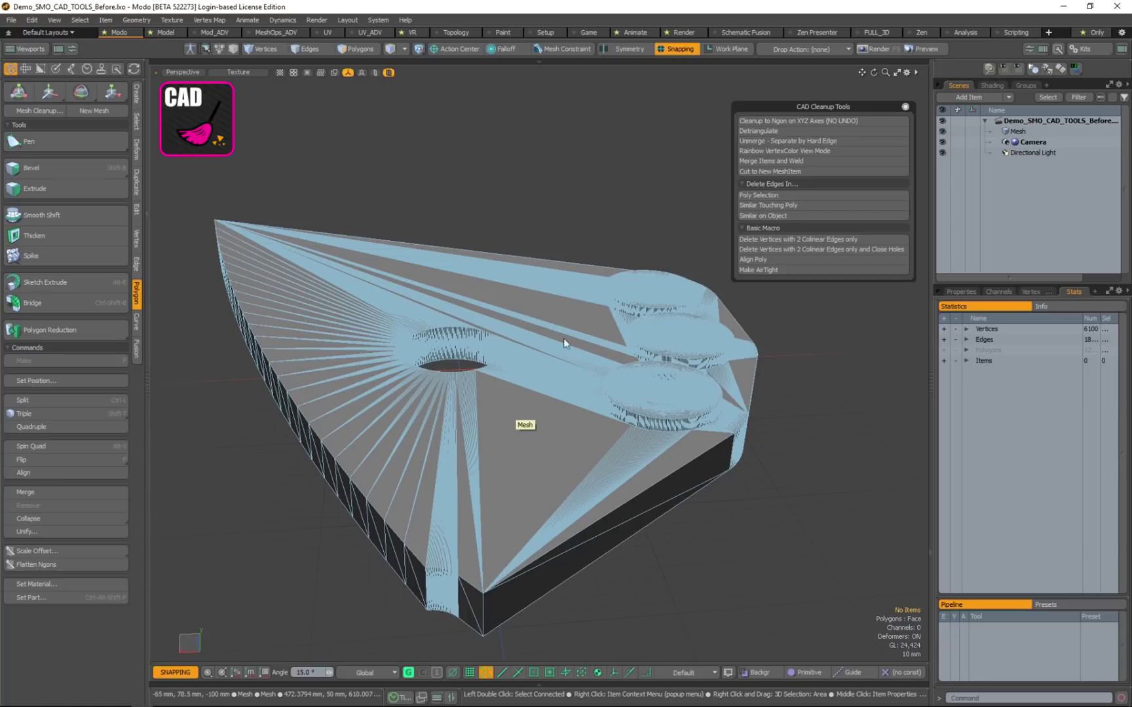
pyautogui.click(655, 308)
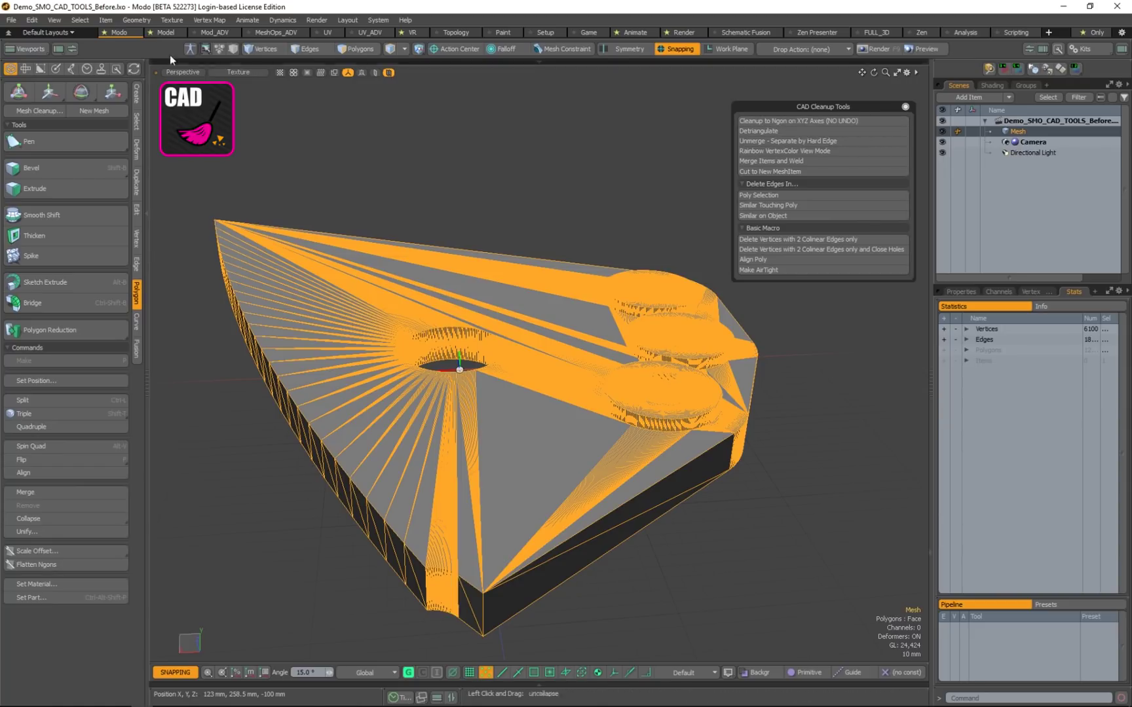
pyautogui.click(11, 20)
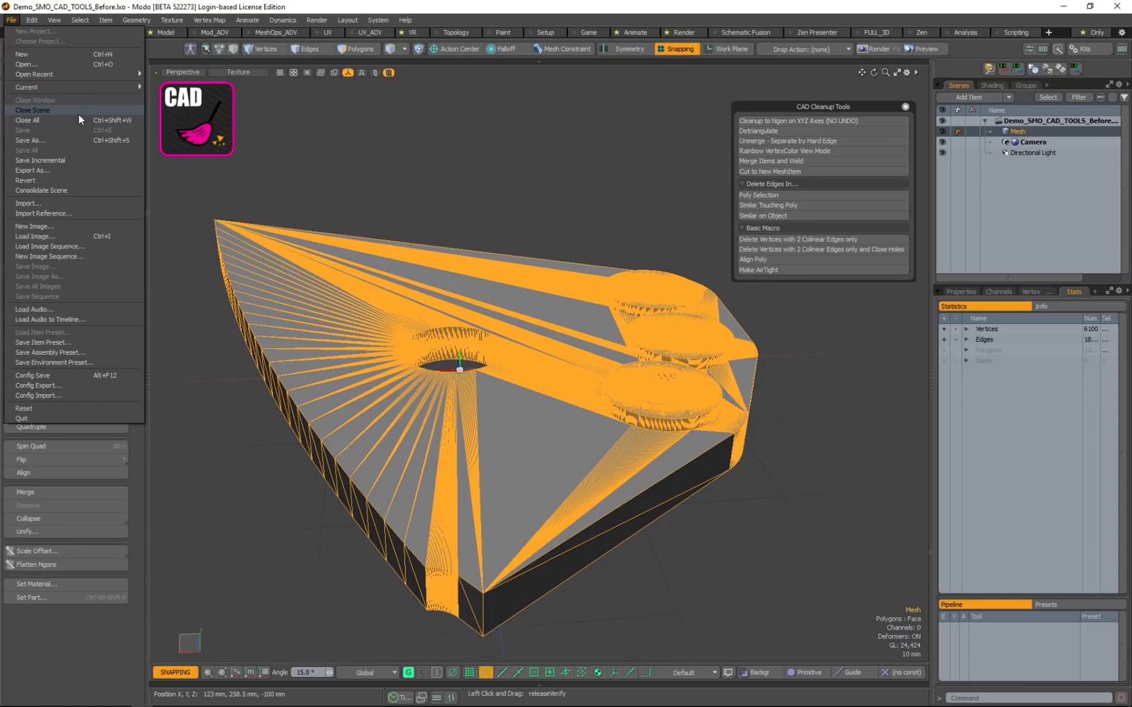
pyautogui.click(817, 113)
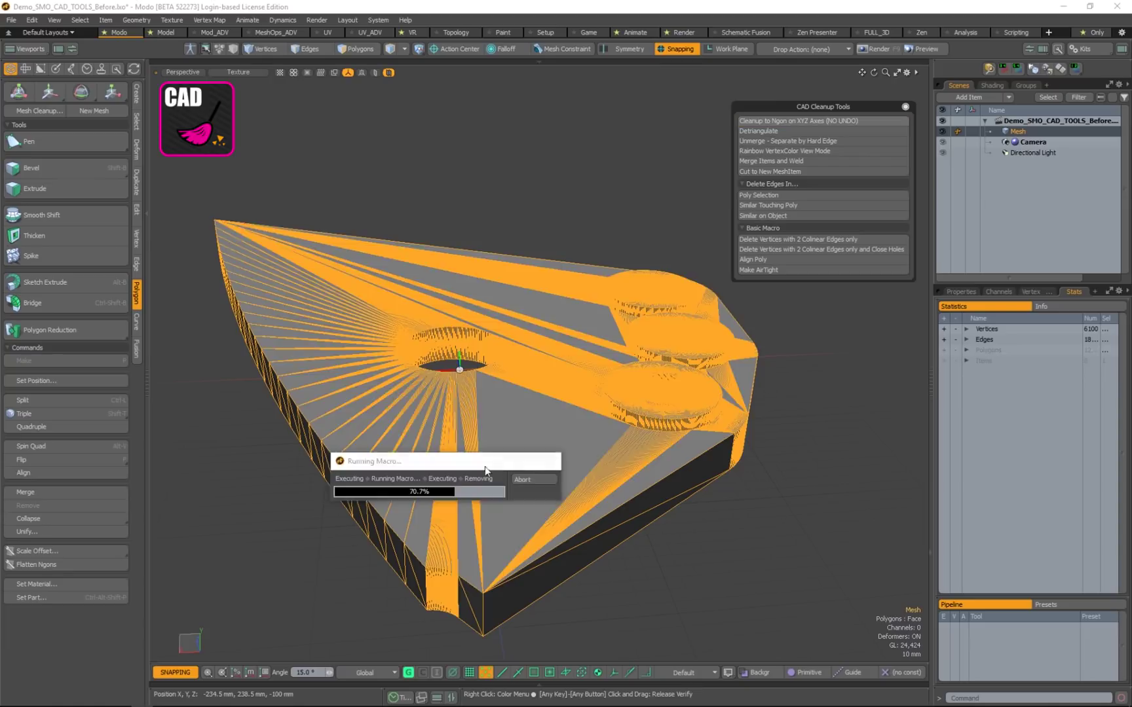
# Inspect the cleaned mesh all around and check the flat top polygons of the three rings and plate by selecting them
pyautogui.keyDown('alt'); pyautogui.moveTo(707, 499); pyautogui.dragTo(423, 415); pyautogui.keyUp('alt')
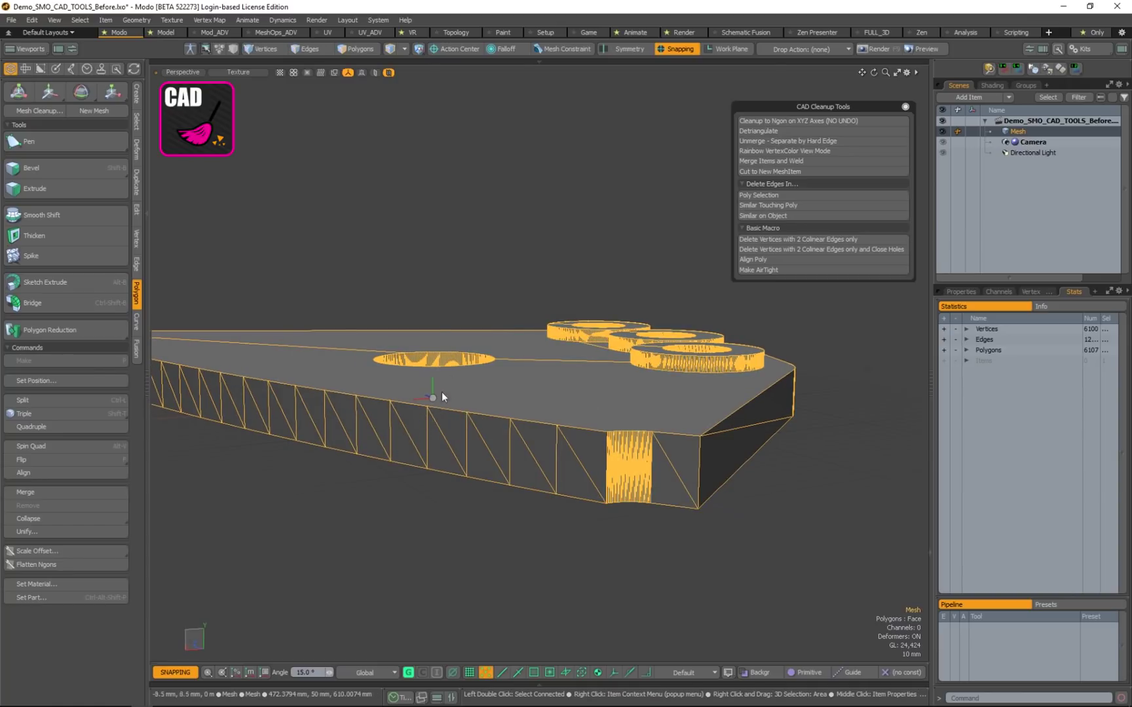
pyautogui.keyDown('alt'); pyautogui.moveTo(437, 422); pyautogui.dragTo(213, 462); pyautogui.keyUp('alt')
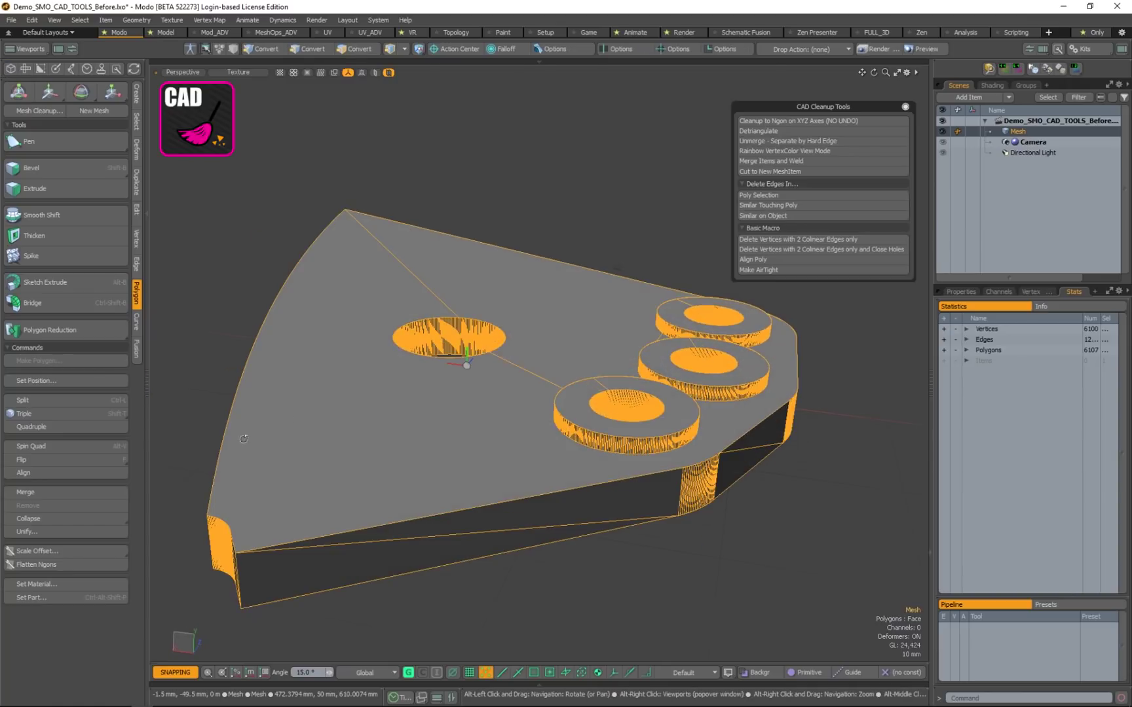
pyautogui.keyDown('alt'); pyautogui.moveTo(404, 390); pyautogui.dragTo(484, 435); pyautogui.keyUp('alt')
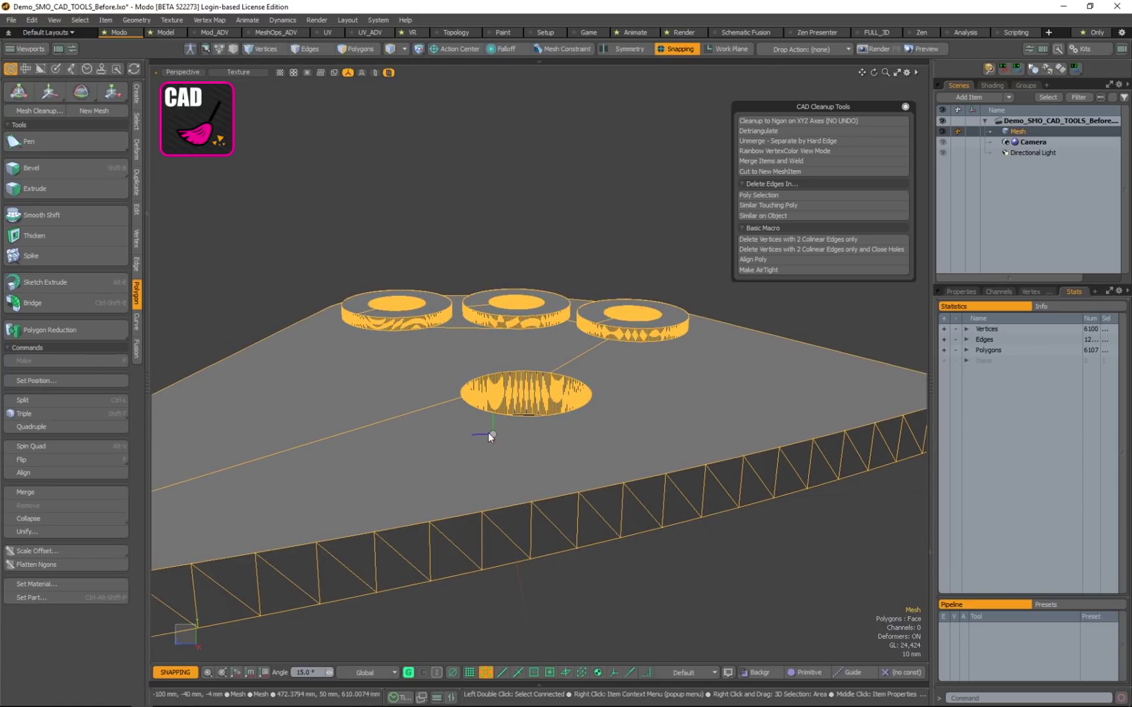
pyautogui.keyDown('alt'); pyautogui.moveTo(514, 439); pyautogui.dragTo(649, 532); pyautogui.keyUp('alt')
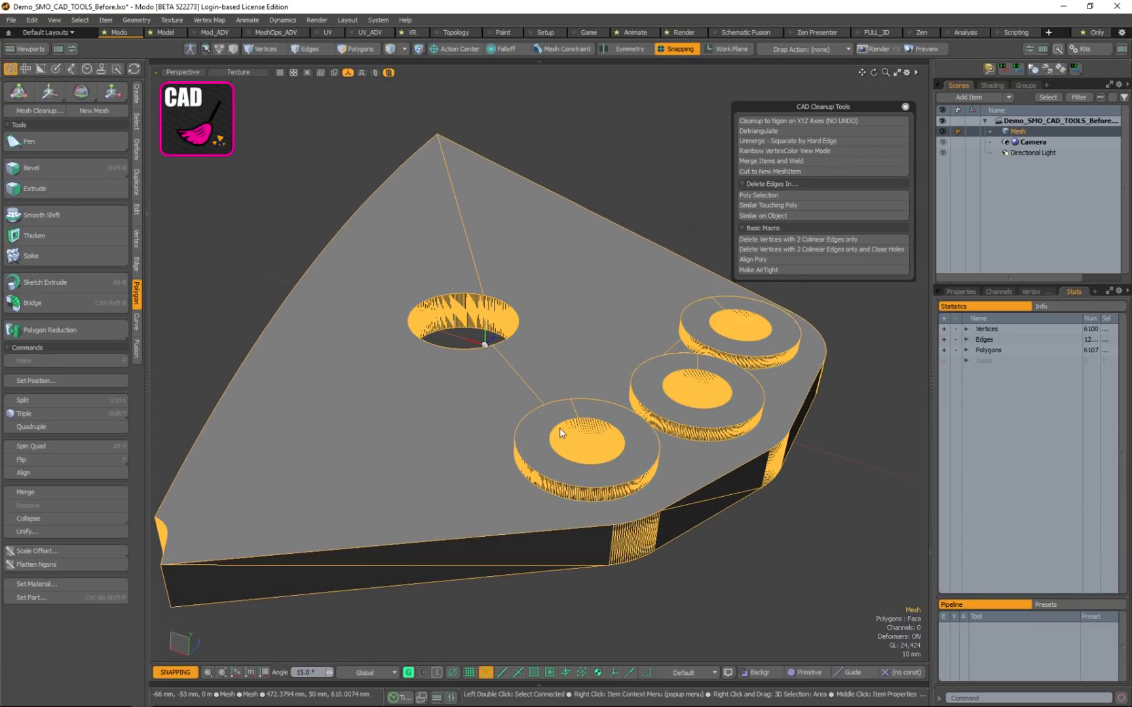
pyautogui.press('3')
pyautogui.click(606, 413)
pyautogui.keyDown('shift'); pyautogui.click(698, 416); pyautogui.keyUp('shift')
pyautogui.keyDown('shift'); pyautogui.click(769, 348); pyautogui.keyUp('shift')
pyautogui.keyDown('alt'); pyautogui.moveTo(504, 442); pyautogui.dragTo(563, 462); pyautogui.keyUp('alt')
pyautogui.click(560, 506)
pyautogui.keyDown('alt'); pyautogui.moveTo(560, 506); pyautogui.dragTo(502, 395); pyautogui.keyUp('alt')
pyautogui.click(600, 211)
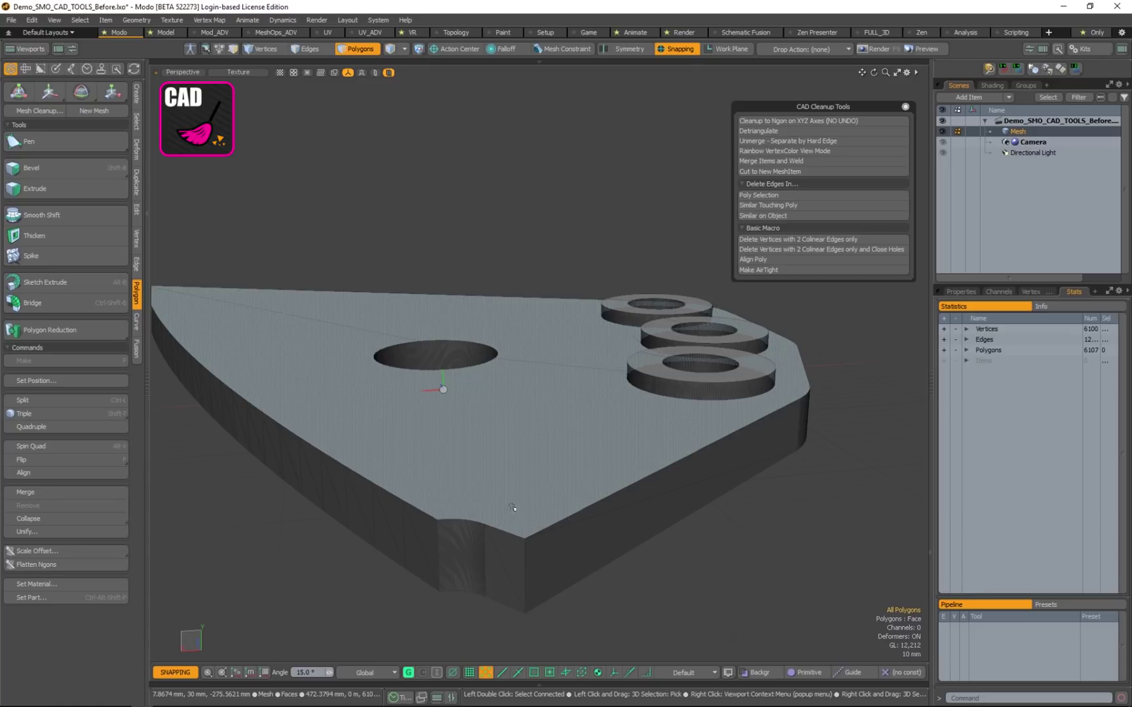
# Detriangulate the whole Mesh item, and deselect it to check the plate's curved side walls
pyautogui.doubleClick(511, 445)
pyautogui.keyDown('alt'); pyautogui.moveTo(531, 425); pyautogui.dragTo(645, 443); pyautogui.keyUp('alt')
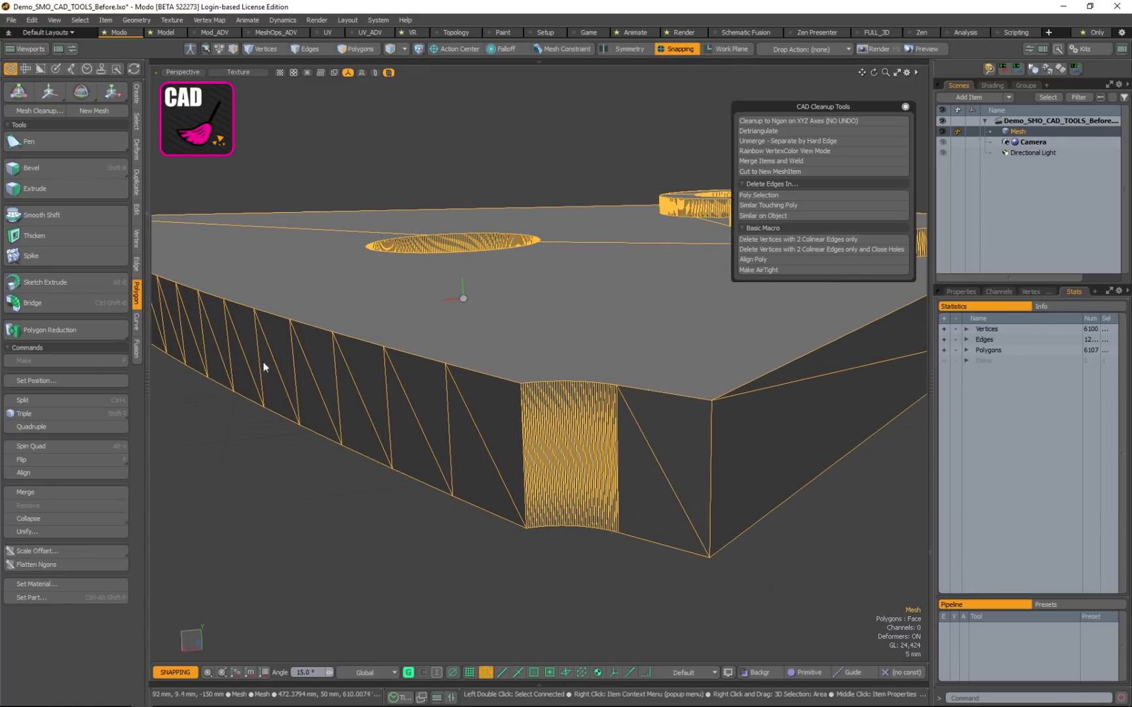
pyautogui.click(779, 130)
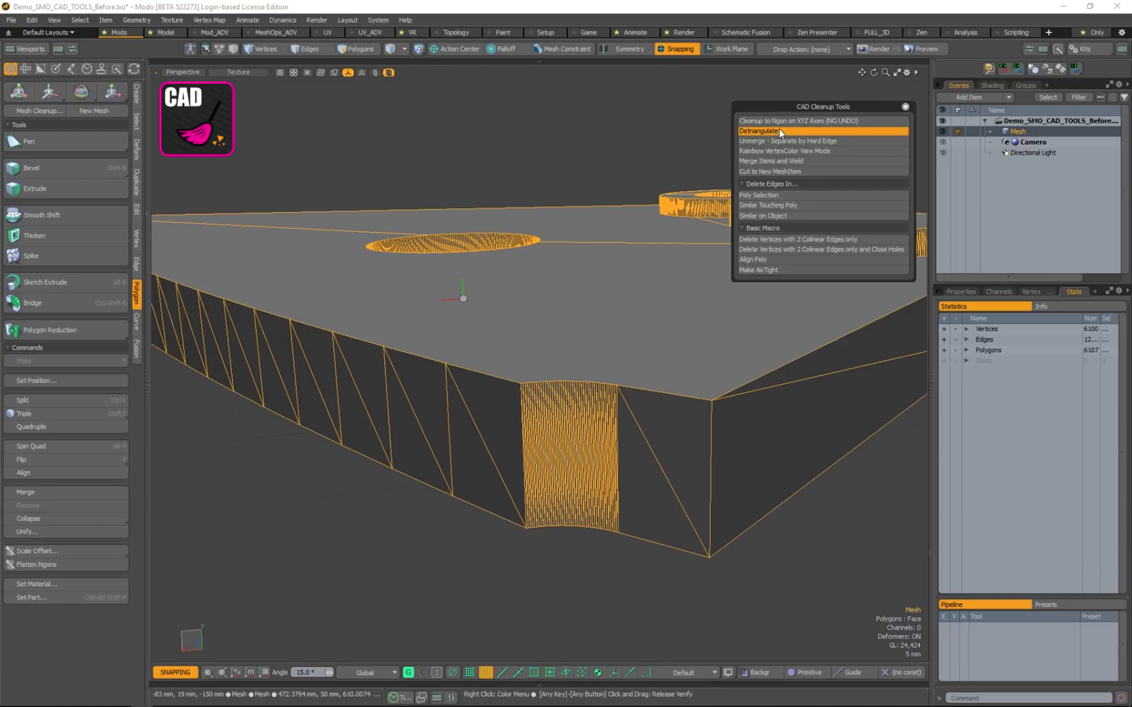
pyautogui.keyDown('alt'); pyautogui.moveTo(722, 303); pyautogui.dragTo(384, 348); pyautogui.keyUp('alt')
pyautogui.click(747, 456)
pyautogui.keyDown('alt'); pyautogui.moveTo(747, 457); pyautogui.dragTo(647, 444); pyautogui.keyUp('alt')
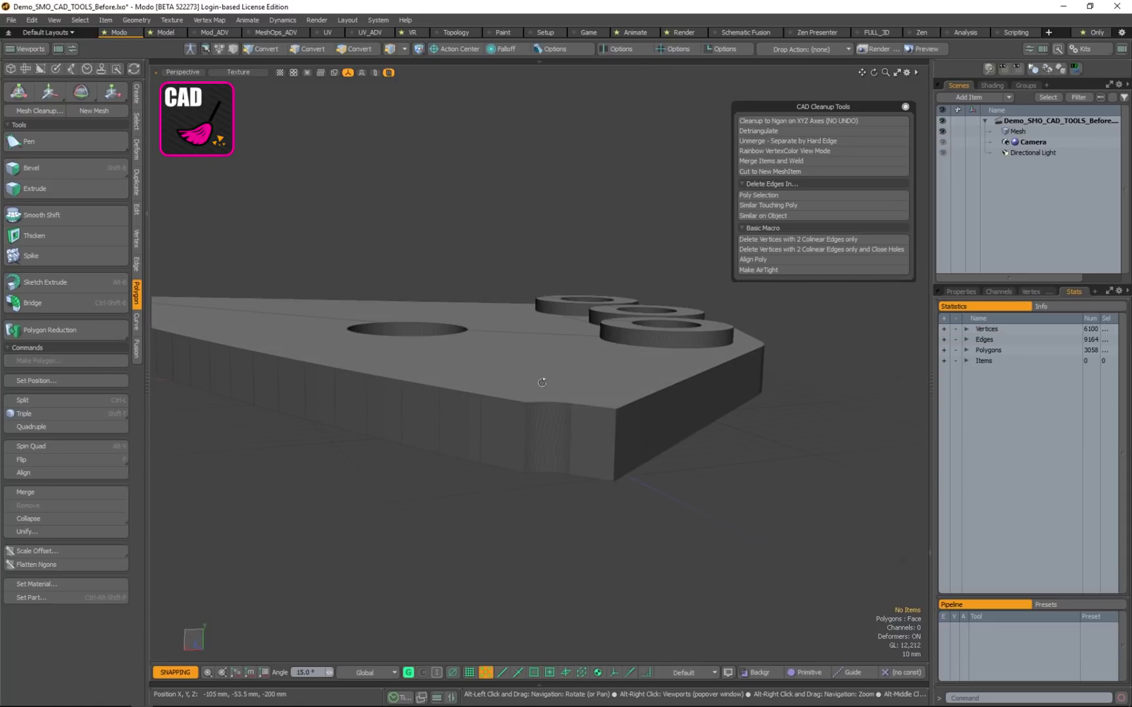
pyautogui.keyDown('alt'); pyautogui.moveTo(542, 382); pyautogui.dragTo(576, 467); pyautogui.keyUp('alt')
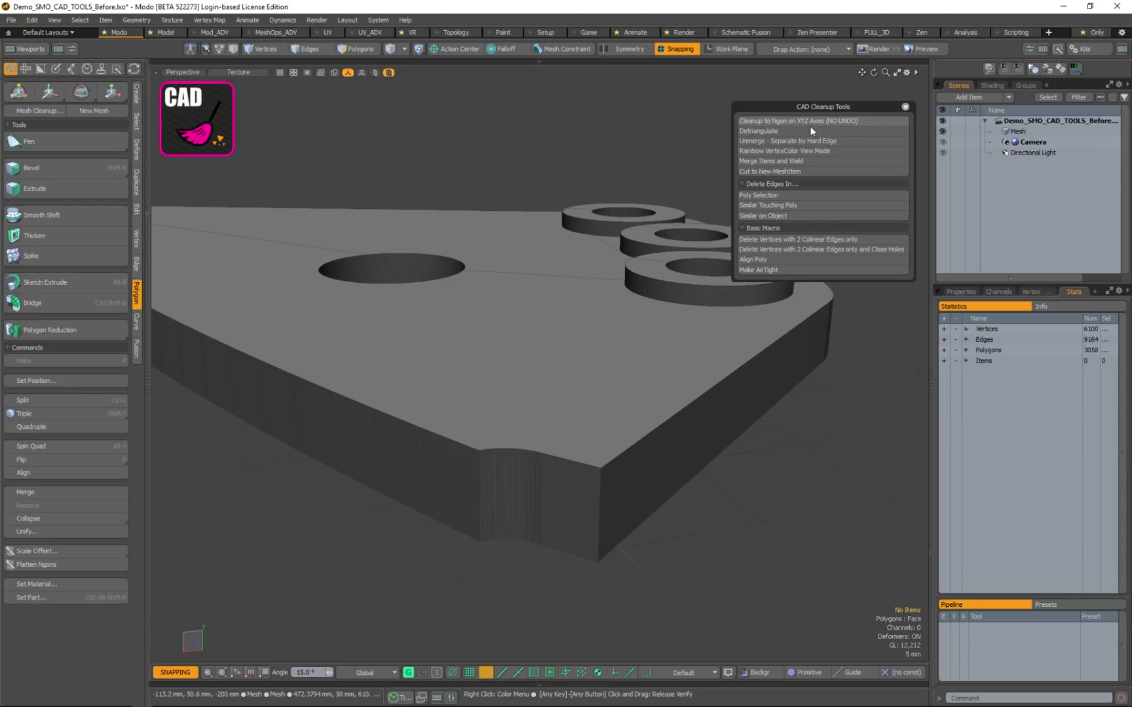
# Close the CAD Cleanup Tools, select the Mesh item and save the scene as the first Rebevel file
pyautogui.click(905, 106)
pyautogui.keyDown('alt'); pyautogui.moveTo(707, 308); pyautogui.dragTo(504, 457); pyautogui.keyUp('alt')
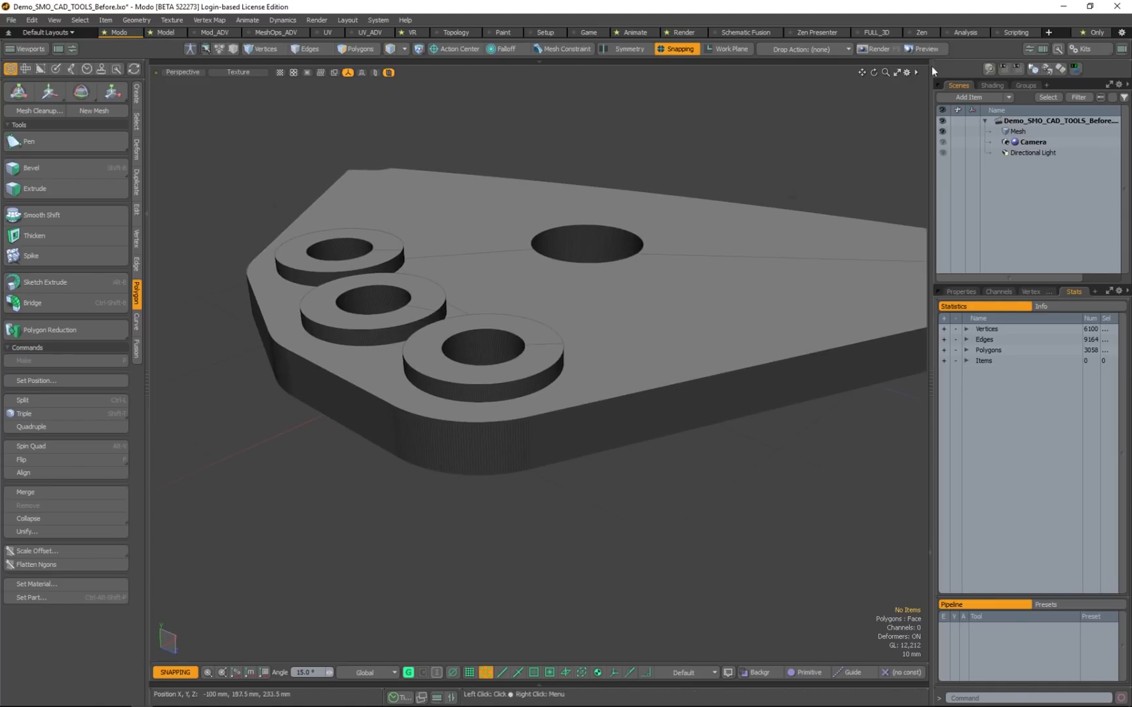
pyautogui.click(1018, 132)
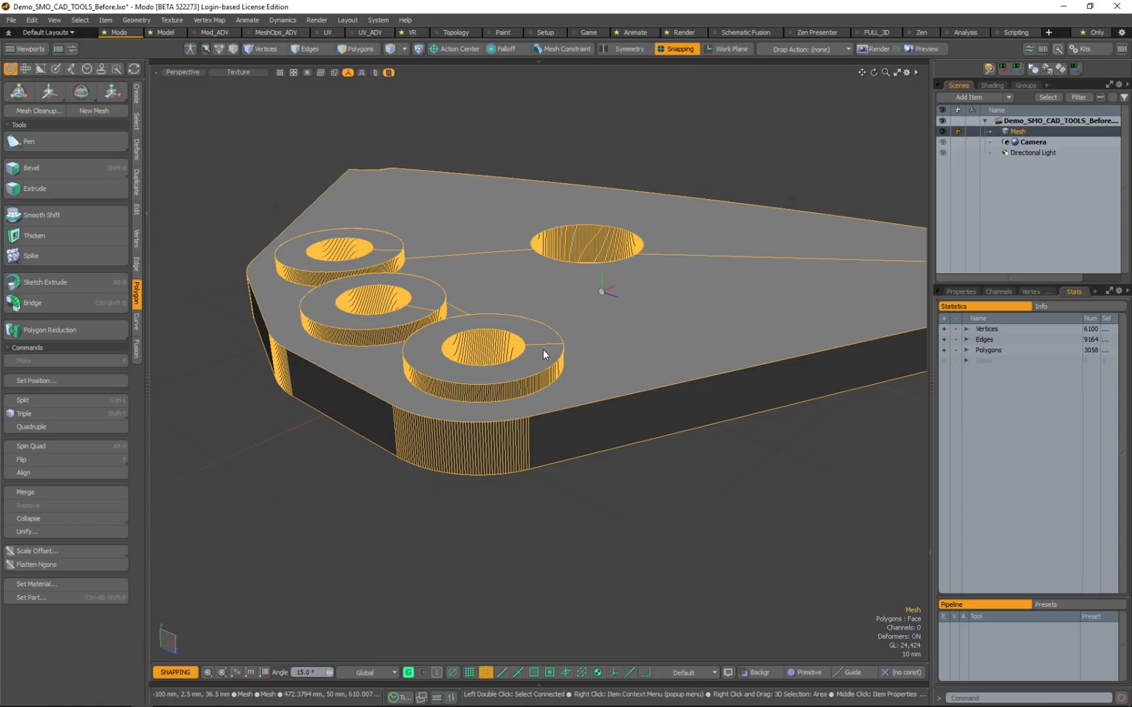
pyautogui.hotkey('ctrl', 'space')
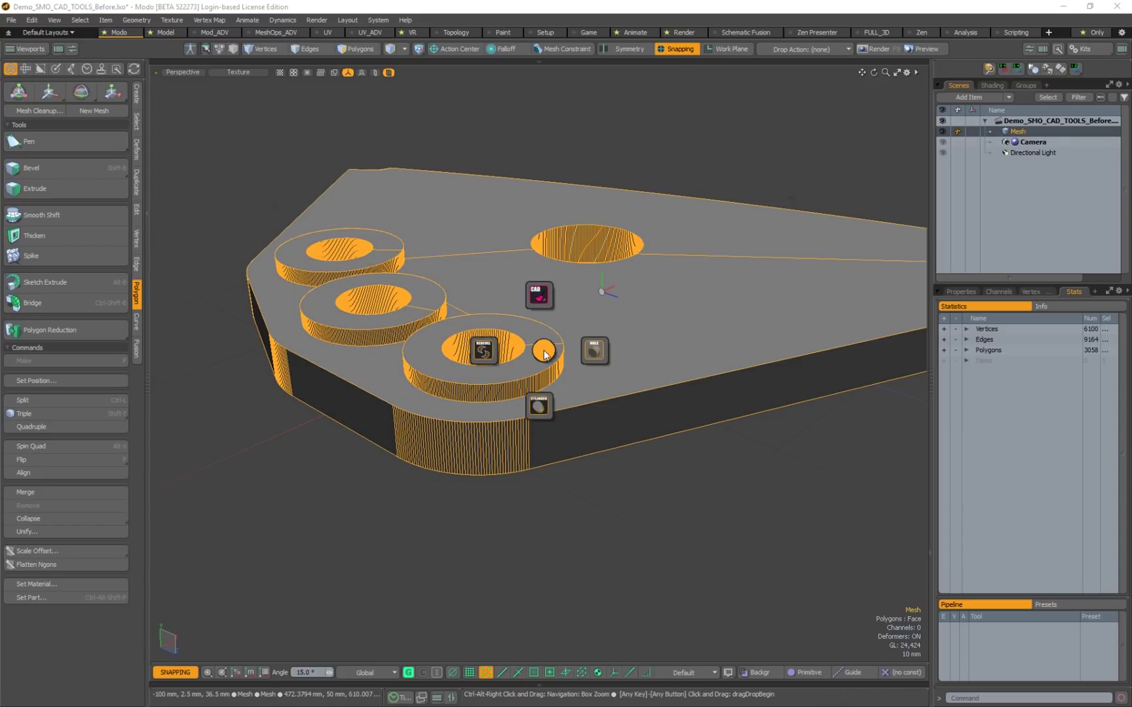
pyautogui.hotkey('ctrl', 'shift', 'c')
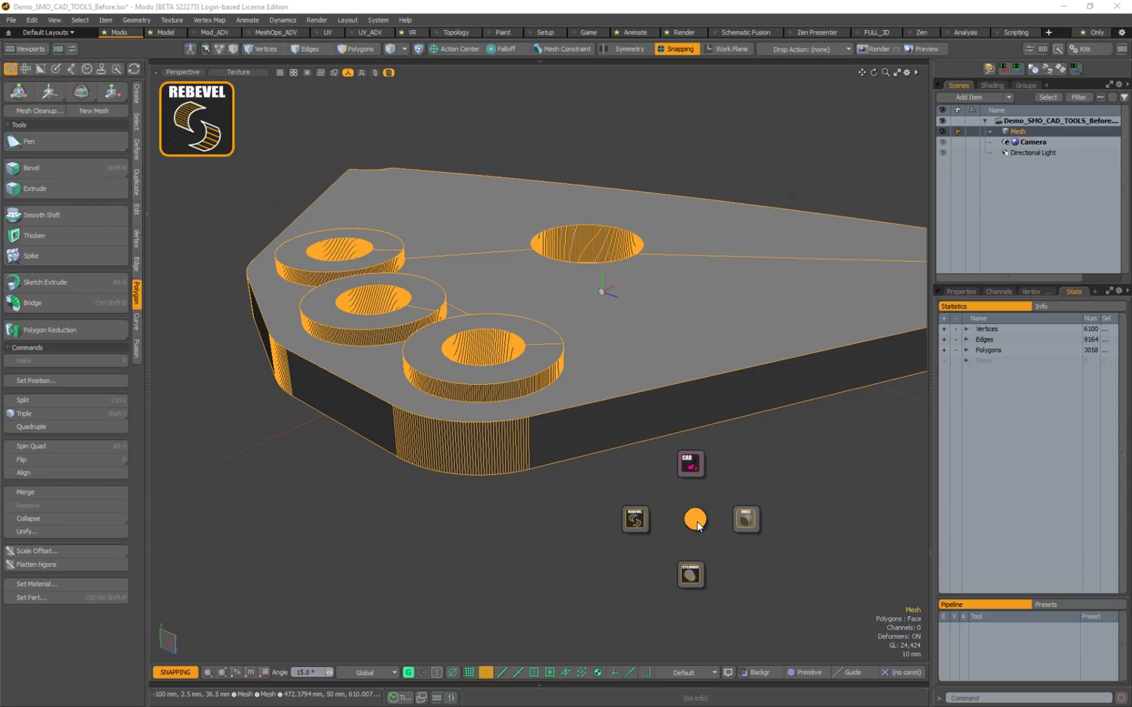
pyautogui.click(642, 528)
pyautogui.click(642, 525)
pyautogui.hotkey('ctrl', 'alt', 'space')
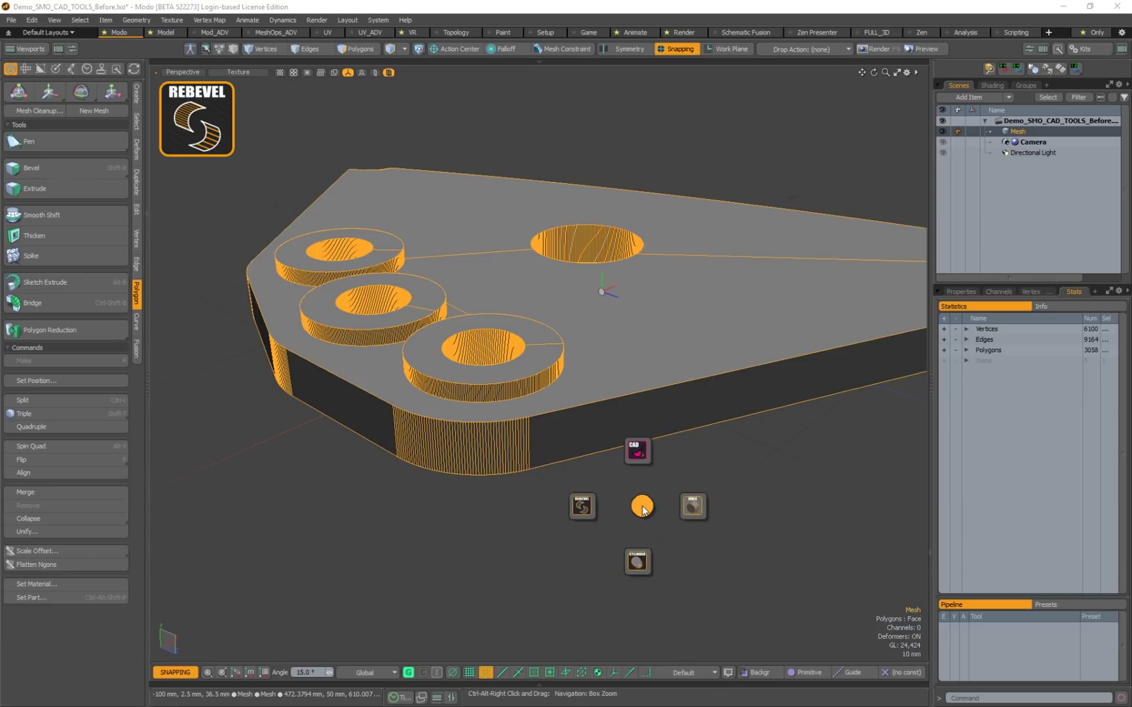
pyautogui.click(599, 512)
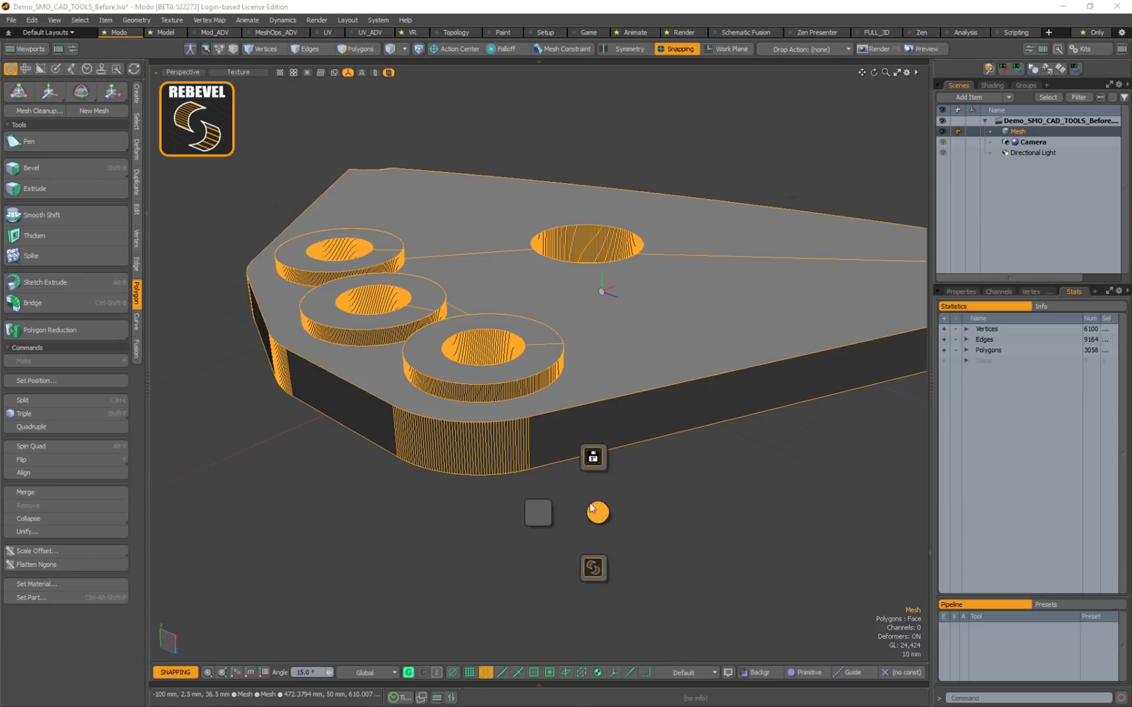
pyautogui.click(598, 459)
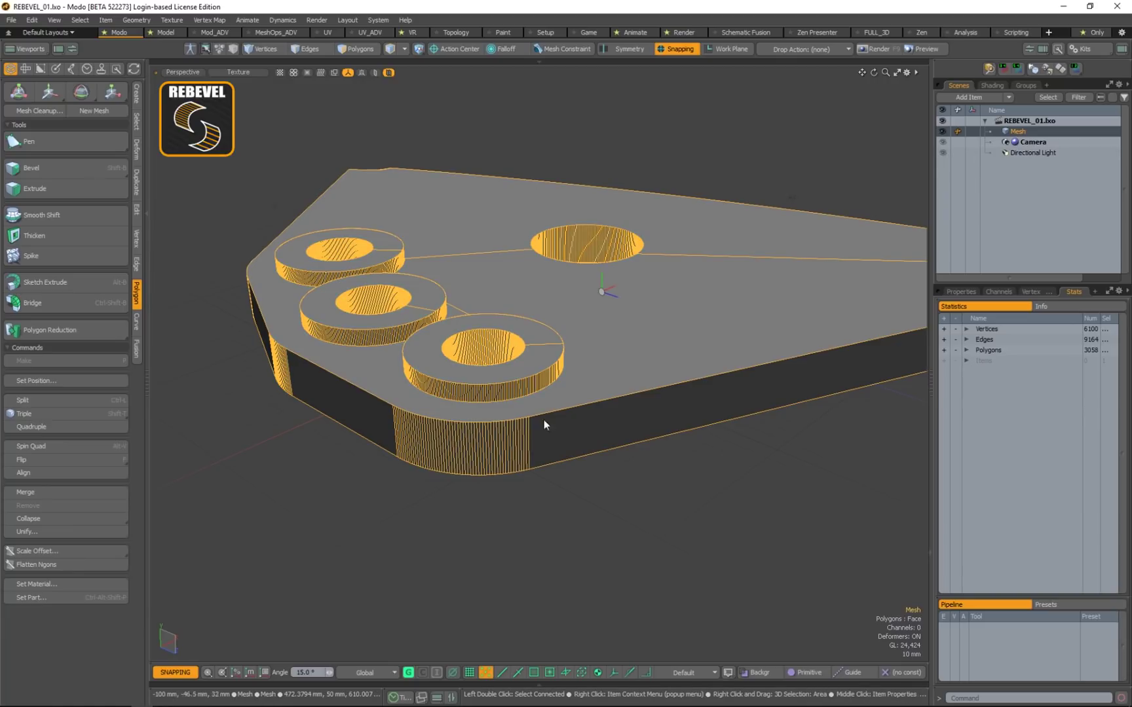
# Bring up the Rebevel segment-count choices and place them below the plate, clear of the model
pyautogui.keyDown('alt'); pyautogui.moveTo(454, 549); pyautogui.dragTo(575, 566); pyautogui.keyUp('alt')
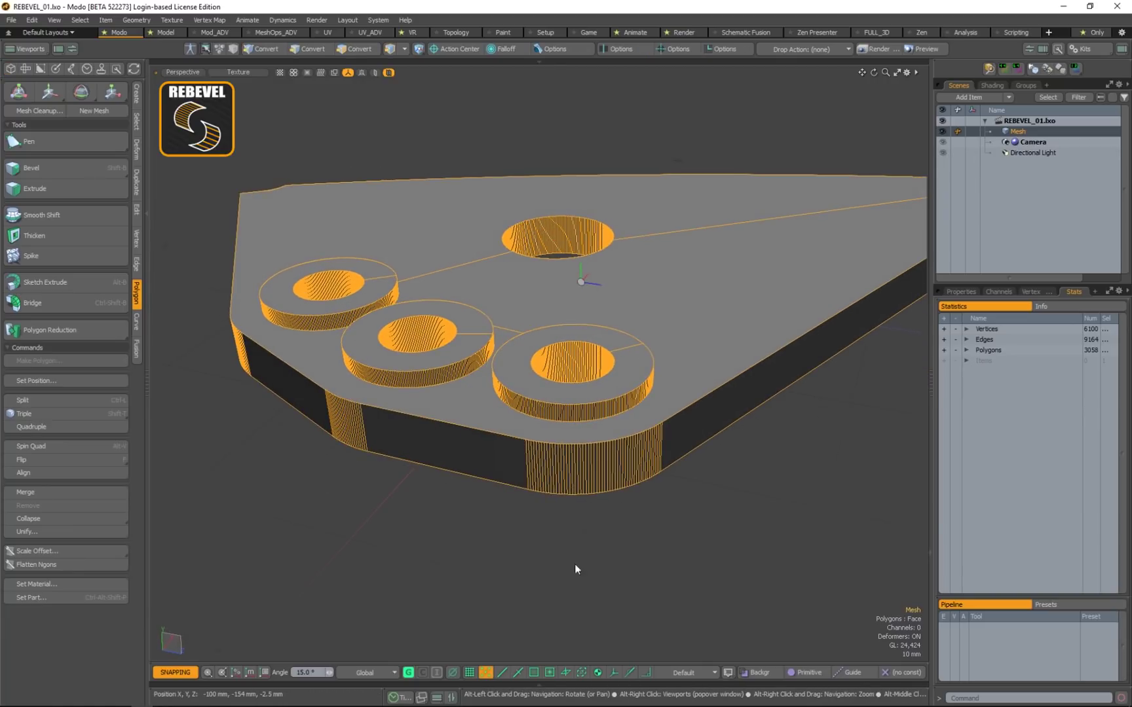
pyautogui.hotkey('ctrl', 'space')
pyautogui.click(523, 504)
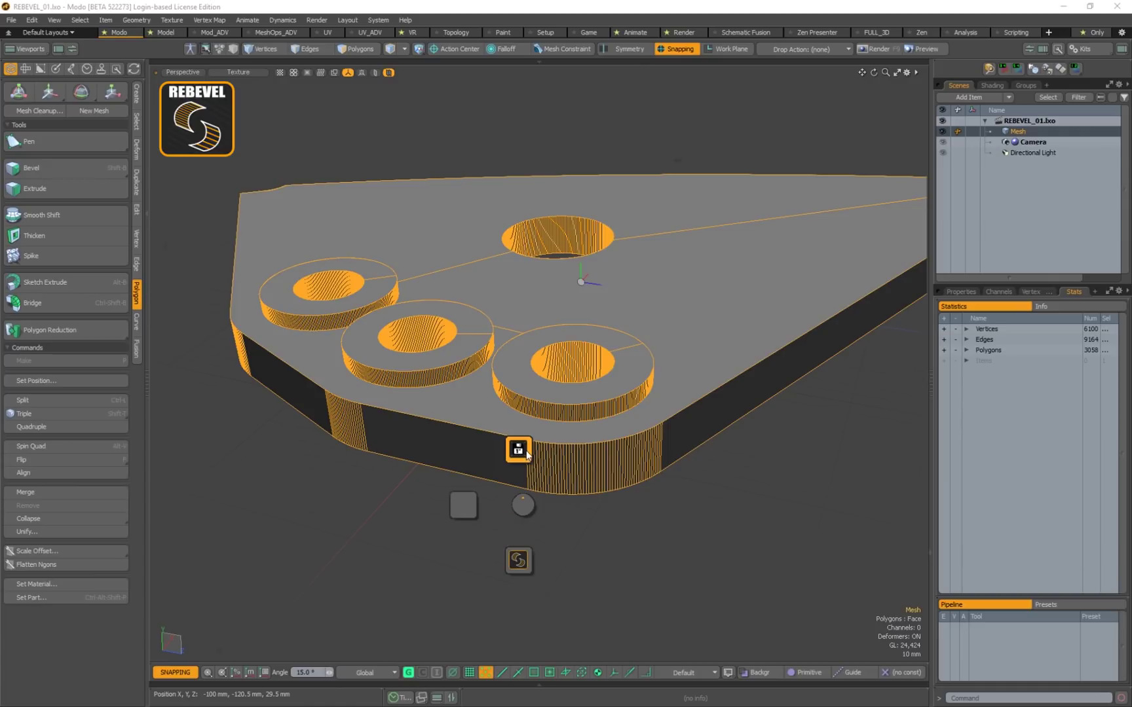
pyautogui.click(527, 565)
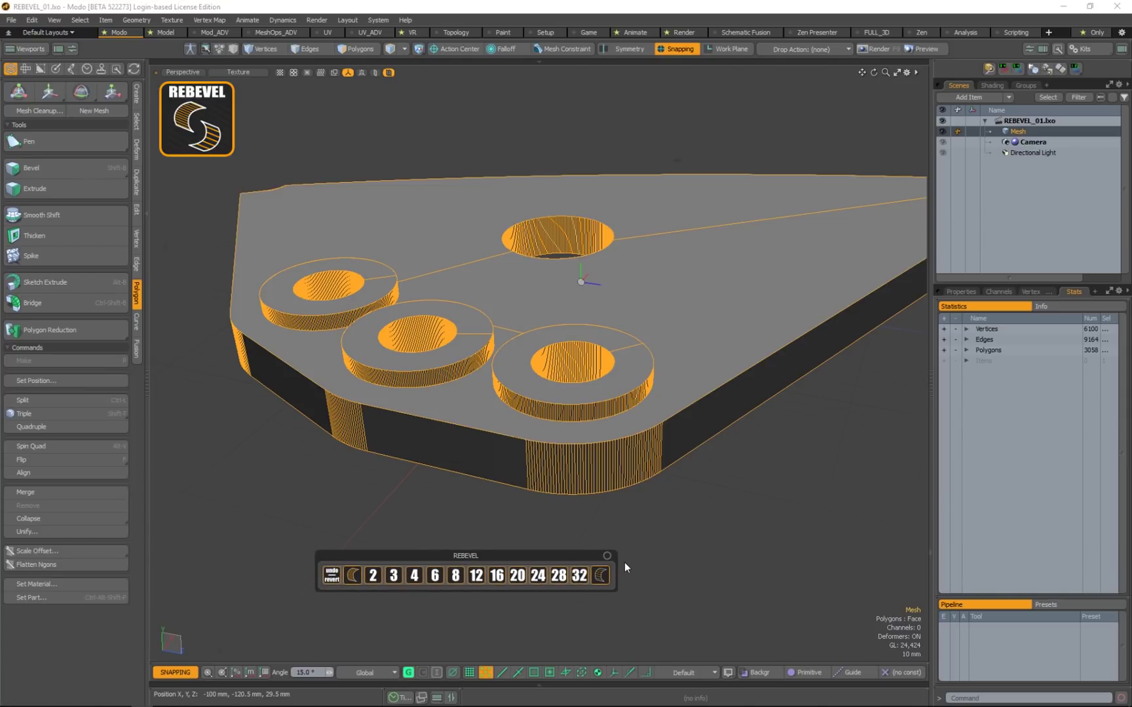
pyautogui.moveTo(599, 560); pyautogui.dragTo(668, 582)
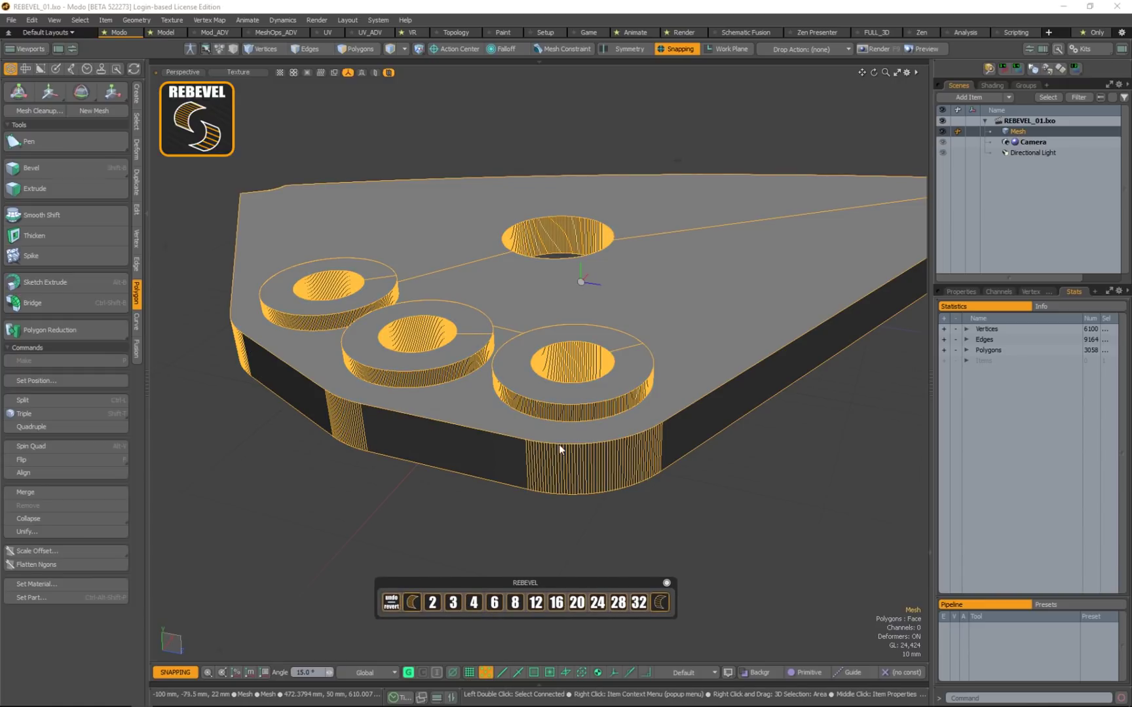
# In polygon mode, select all polygons of the concave fillet at the plate's corner and Rebevel them to 6 segments
pyautogui.press('3')
pyautogui.keyDown('alt'); pyautogui.moveTo(680, 419); pyautogui.dragTo(303, 465); pyautogui.keyUp('alt')
pyautogui.keyDown('alt'); pyautogui.keyDown('shift'); pyautogui.moveTo(891, 445); pyautogui.dragTo(574, 468); pyautogui.keyUp('shift'); pyautogui.keyUp('alt')
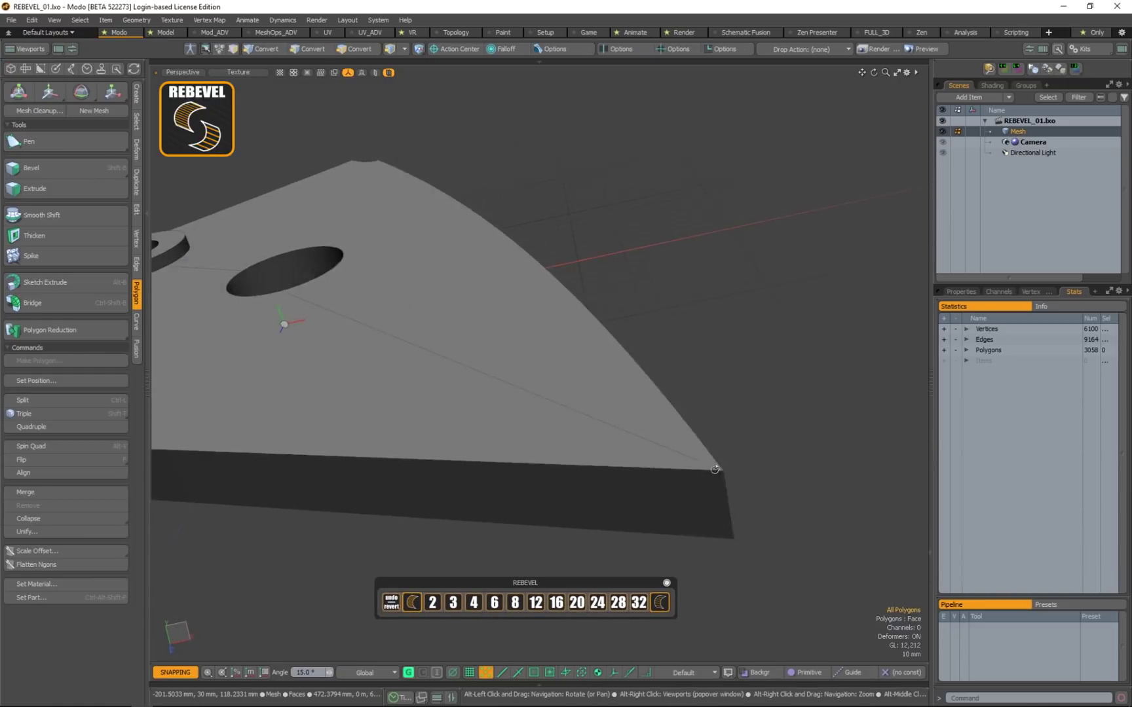
pyautogui.keyDown('alt'); pyautogui.moveTo(688, 465); pyautogui.dragTo(463, 510); pyautogui.keyUp('alt')
pyautogui.scroll(-3, 590, 378)
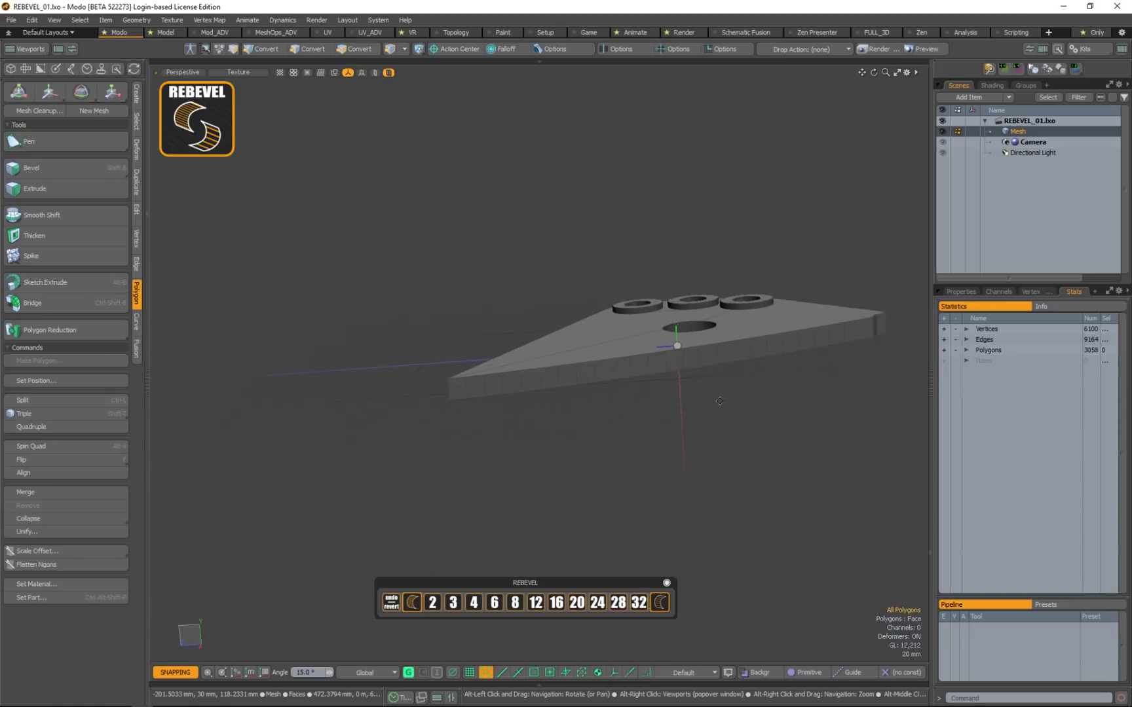
pyautogui.keyDown('alt'); pyautogui.keyDown('shift'); pyautogui.moveTo(752, 364); pyautogui.dragTo(739, 437); pyautogui.keyUp('shift'); pyautogui.keyUp('alt')
pyautogui.keyDown('alt'); pyautogui.moveTo(739, 436); pyautogui.dragTo(342, 461); pyautogui.keyUp('alt')
pyautogui.scroll(6, 747, 446)
pyautogui.scroll(-3, 490, 430)
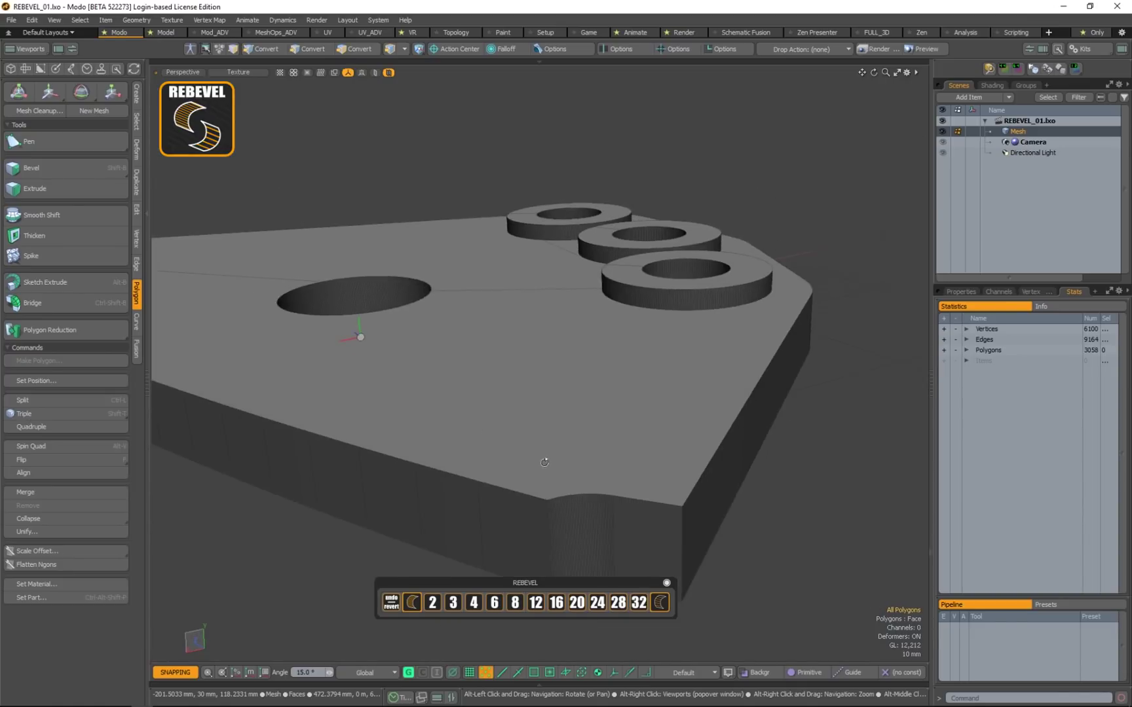
pyautogui.keyDown('alt'); pyautogui.keyDown('shift'); pyautogui.moveTo(490, 430); pyautogui.dragTo(462, 410); pyautogui.keyUp('shift'); pyautogui.keyUp('alt')
pyautogui.moveTo(471, 507); pyautogui.dragTo(463, 426, button='right')
pyautogui.moveTo(560, 467)
pyautogui.keyDown('alt'); pyautogui.mouseDown()
pyautogui.moveTo(314, 510)
pyautogui.moveTo(470, 454)
pyautogui.moveTo(488, 462)
pyautogui.mouseUp(); pyautogui.keyUp('alt')
pyautogui.scroll(1, 476, 454)
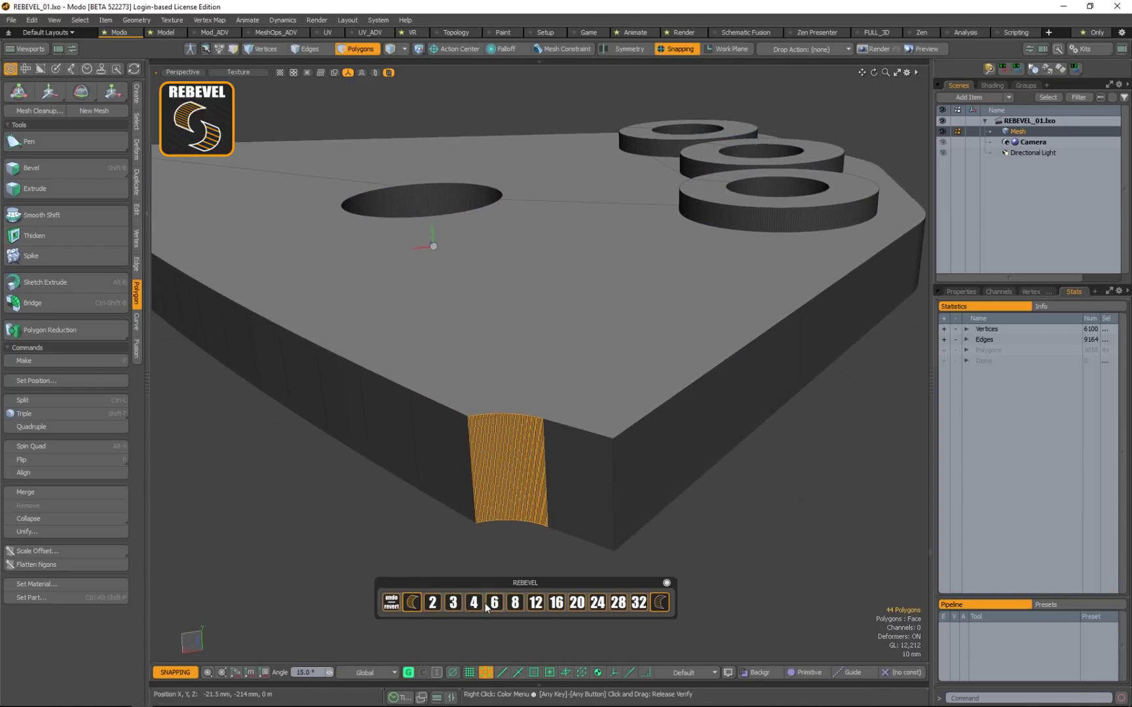
pyautogui.click(494, 604)
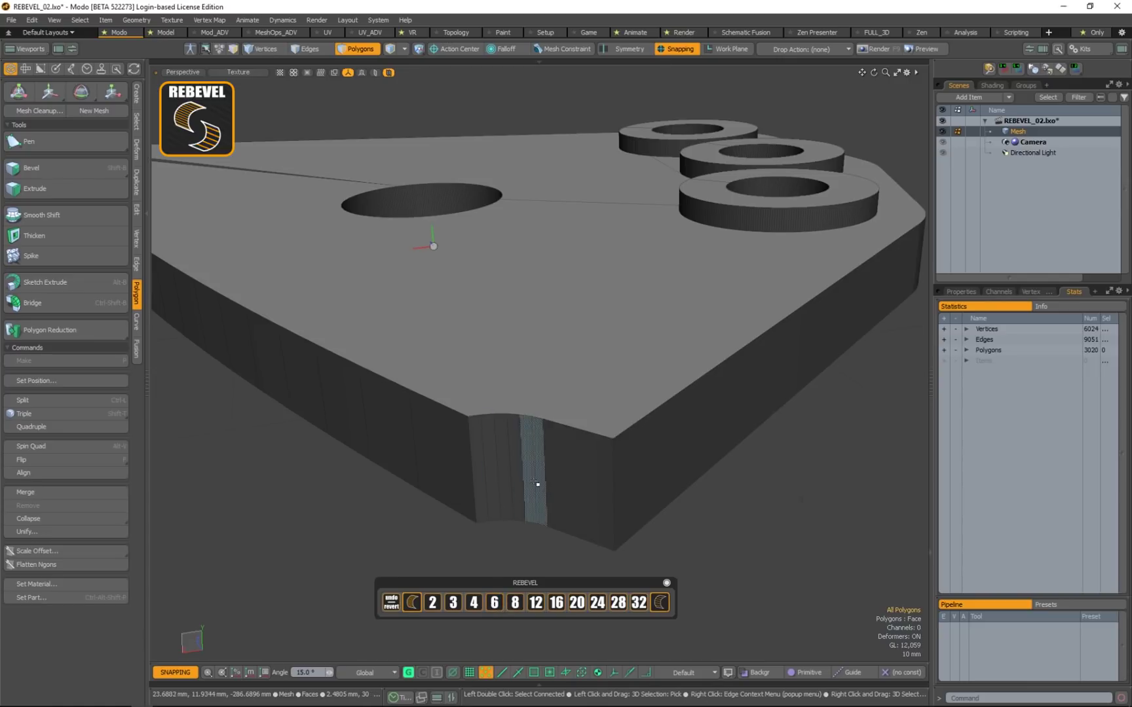
# Inspect the plate's top face around the sharp corner and the hole, and select it to examine its outline
pyautogui.keyDown('alt'); pyautogui.moveTo(575, 493); pyautogui.dragTo(491, 446); pyautogui.keyUp('alt')
pyautogui.keyDown('alt'); pyautogui.moveTo(397, 455); pyautogui.dragTo(723, 458); pyautogui.keyUp('alt')
pyautogui.keyDown('alt'); pyautogui.scroll(-4, 723, 457); pyautogui.keyUp('alt')
pyautogui.keyDown('shift'); pyautogui.moveTo(811, 456); pyautogui.dragTo(373, 459); pyautogui.keyUp('shift')
pyautogui.keyDown('alt'); pyautogui.moveTo(410, 508); pyautogui.dragTo(702, 445); pyautogui.keyUp('alt')
pyautogui.keyDown('alt'); pyautogui.scroll(4, 703, 446); pyautogui.keyUp('alt')
pyautogui.click(386, 391)
pyautogui.keyDown('alt'); pyautogui.moveTo(385, 391); pyautogui.dragTo(534, 410); pyautogui.keyUp('alt')
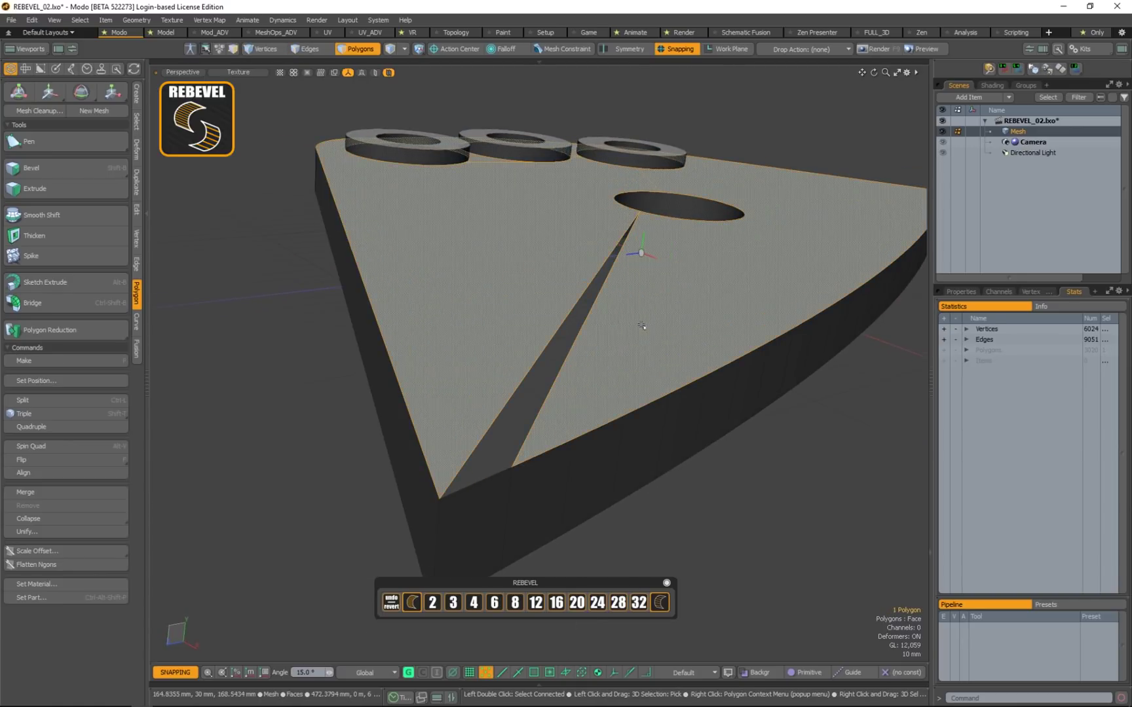
# Fill the narrow triangular gap in the top face with a polygon from its border edges, and reselect the top face
pyautogui.press('2')
pyautogui.doubleClick(579, 341)
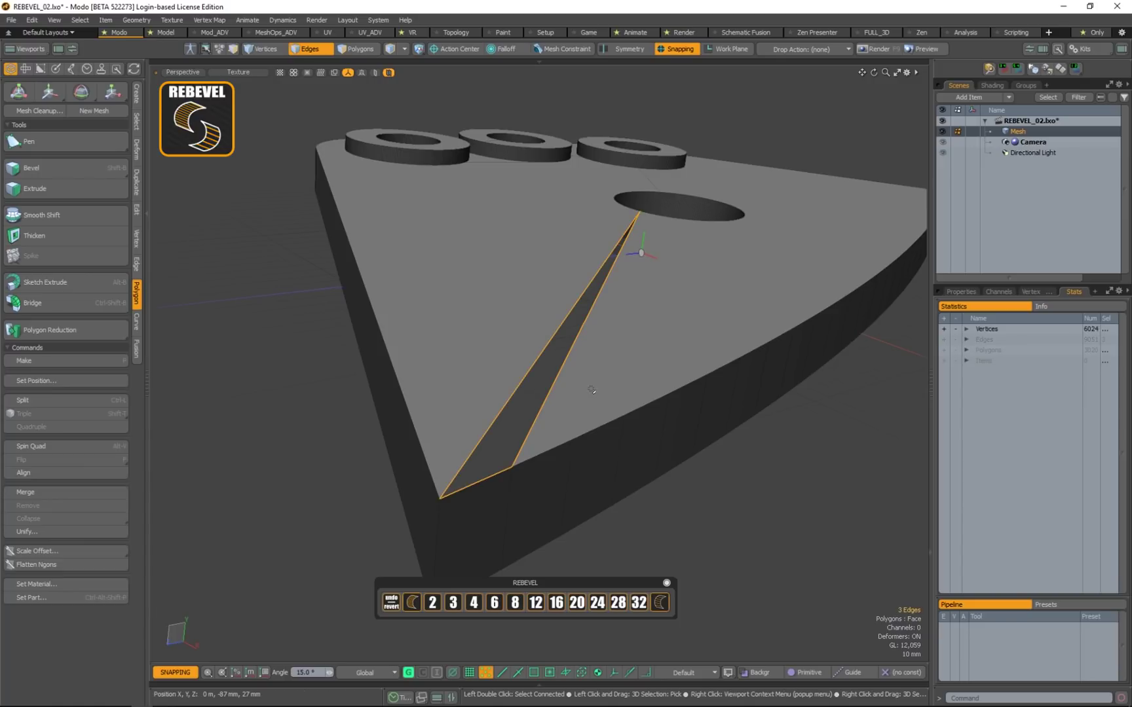
pyautogui.press('3')
pyautogui.keyDown('alt'); pyautogui.moveTo(591, 389); pyautogui.dragTo(667, 320); pyautogui.keyUp('alt')
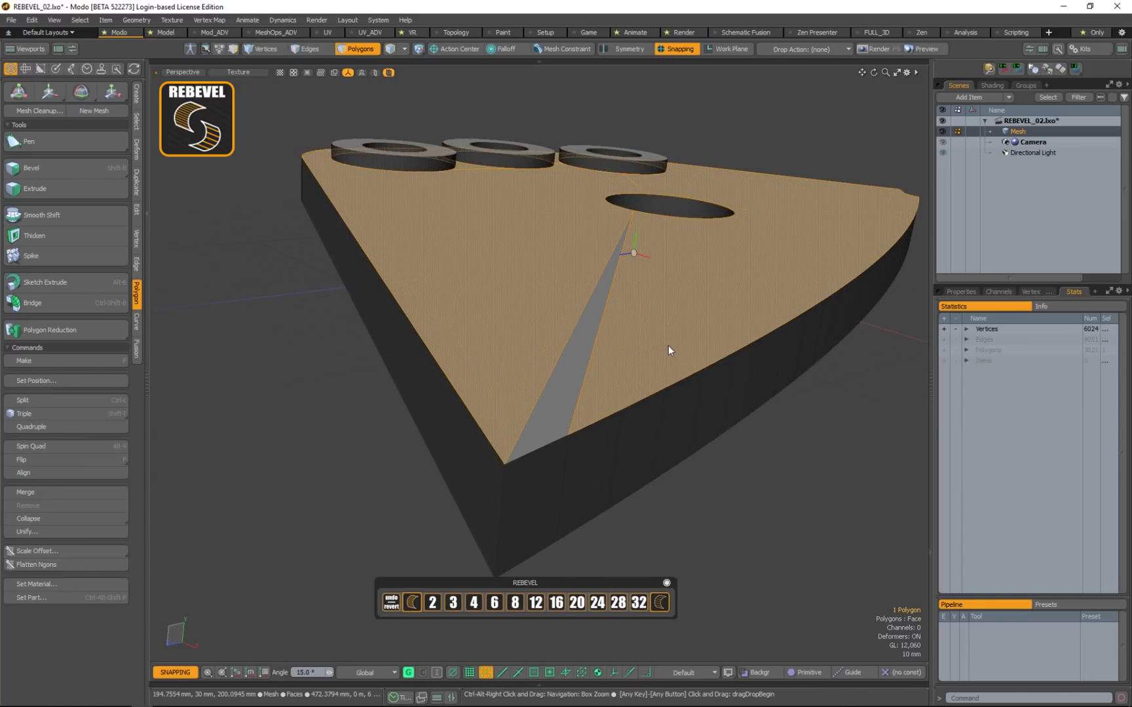
# Try Delete Edge in Poly Island on the plate's top face from the edge cleaning commands
pyautogui.hotkey('ctrl', 'space')
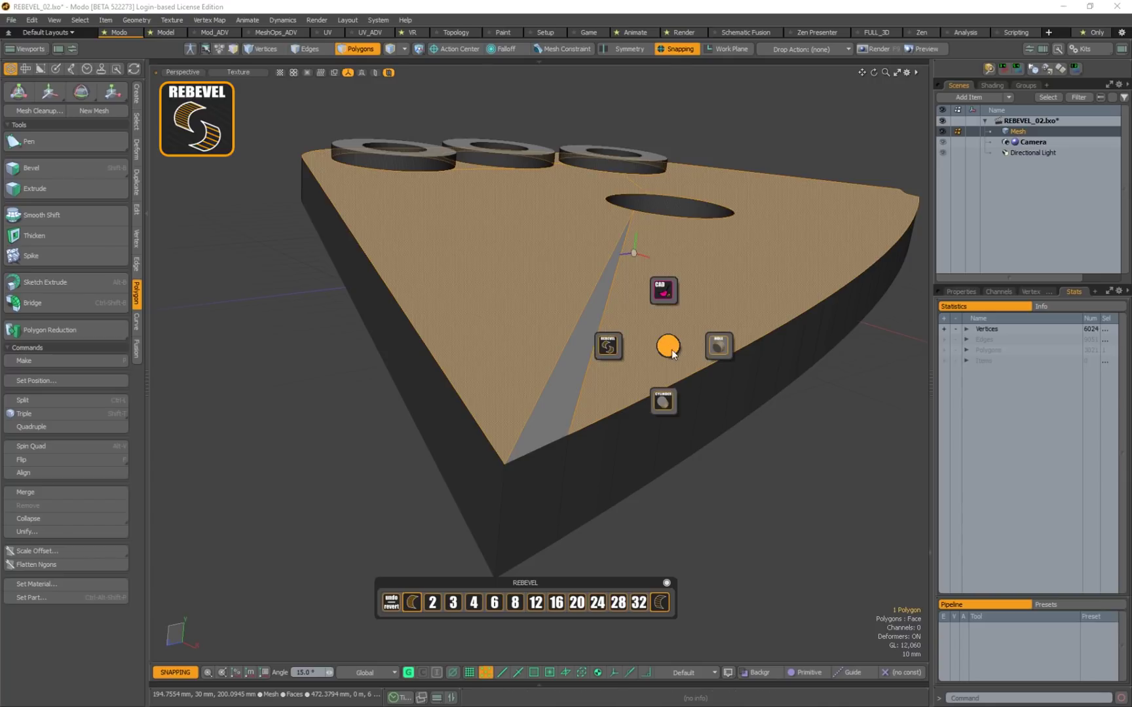
pyautogui.click(670, 349)
pyautogui.hotkey('ctrl', 'alt', 'space')
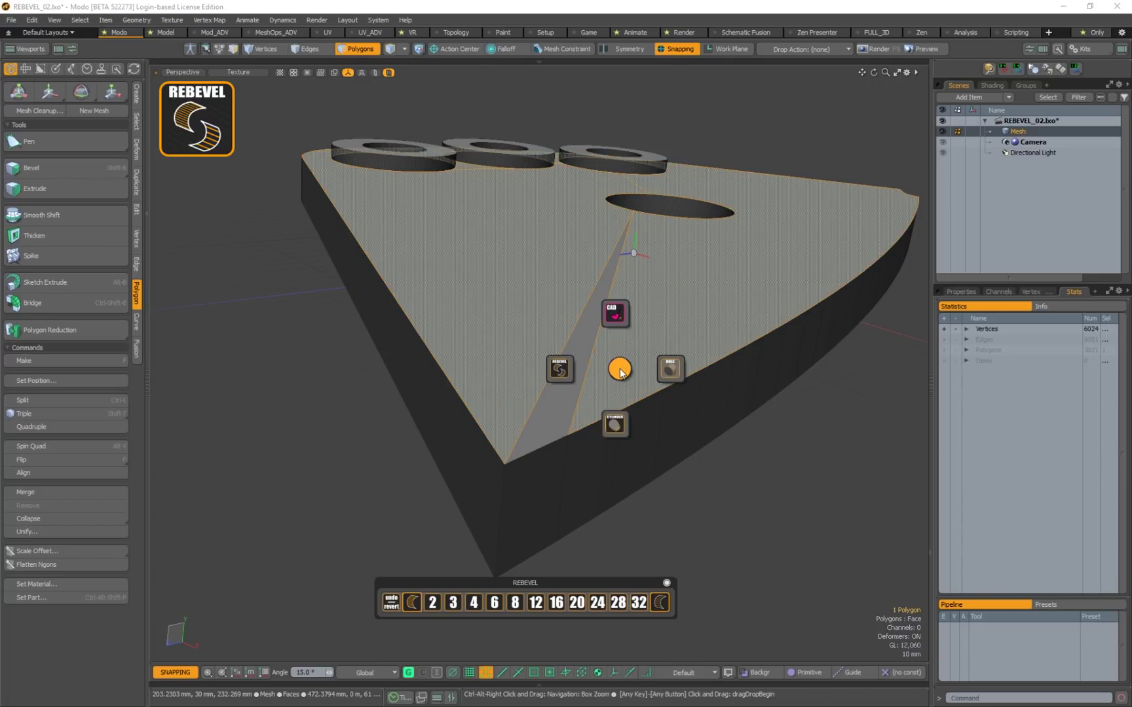
pyautogui.hotkey('ctrl', 'alt', 'space')
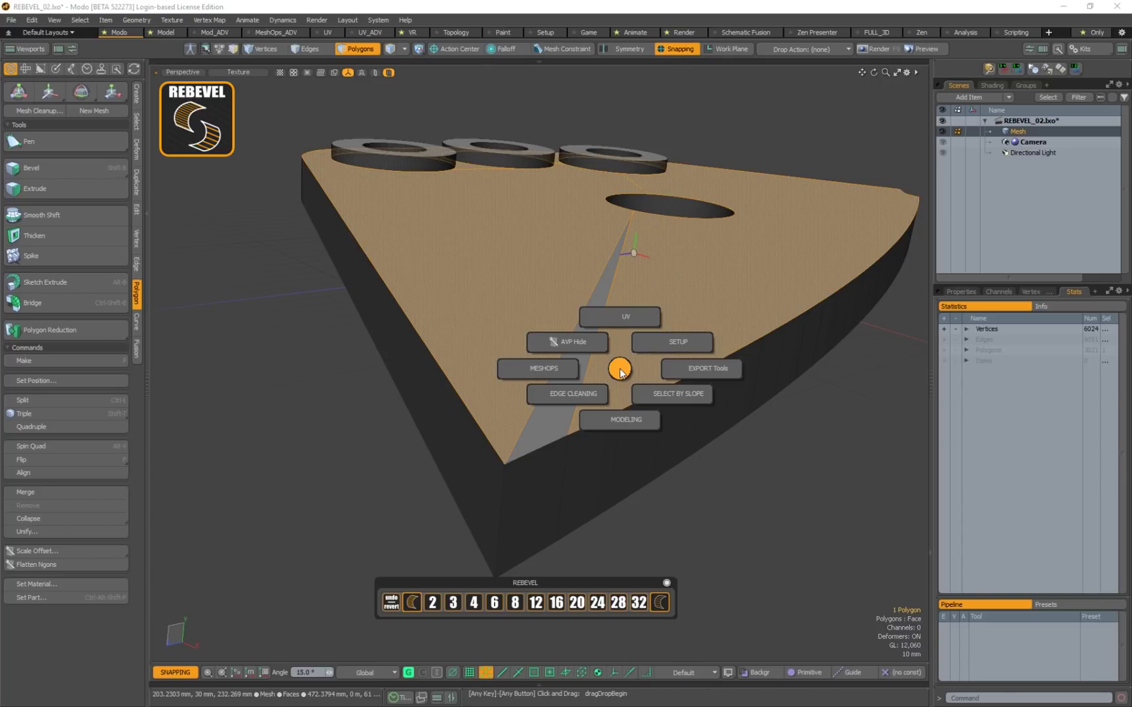
pyautogui.click(590, 394)
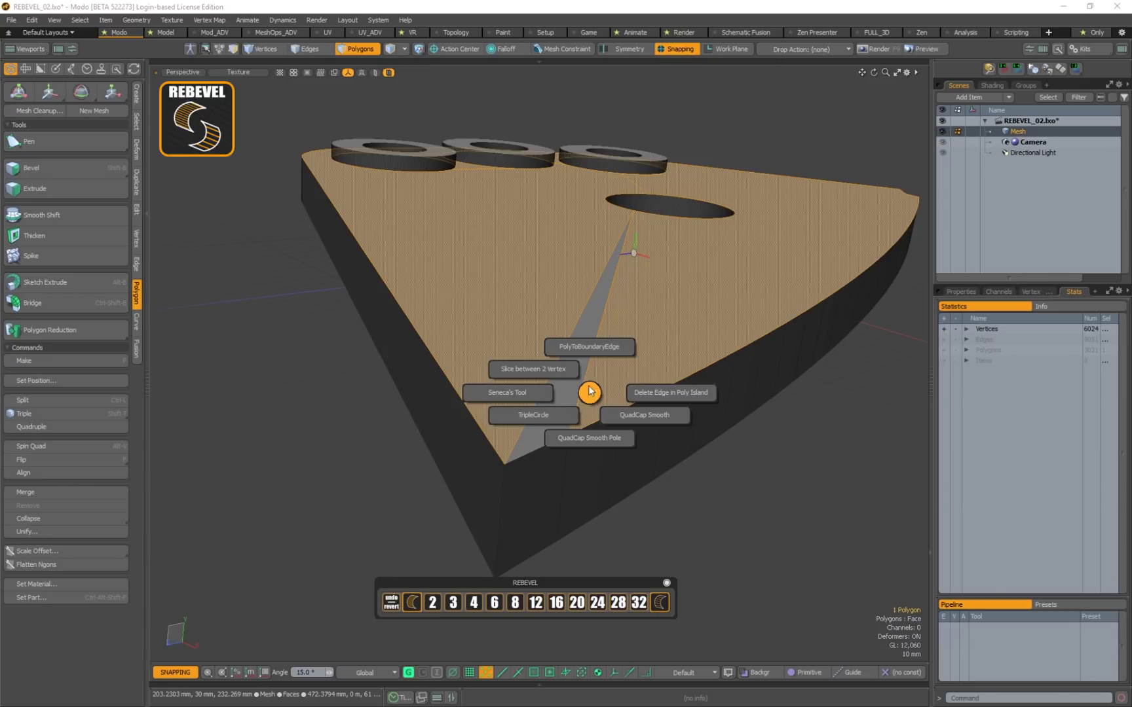
pyautogui.click(655, 393)
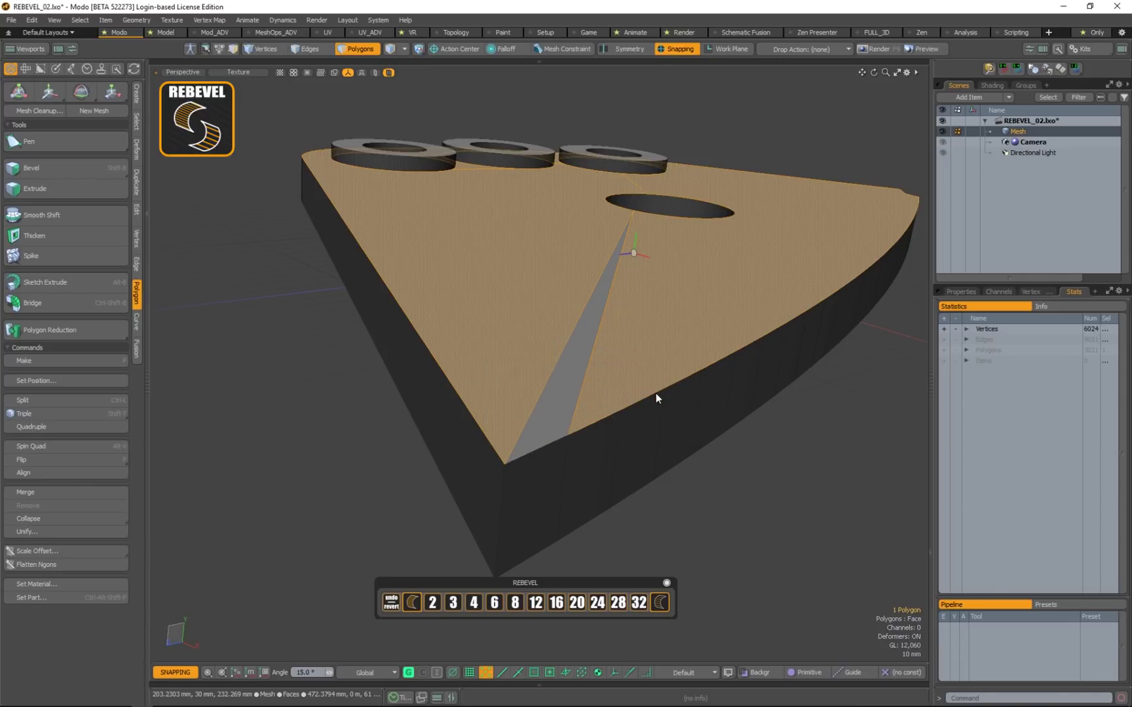
# Select the top face together with the triangular filler polygon and check the edges along their seam
pyautogui.click(548, 328)
pyautogui.keyDown('shift'); pyautogui.click(576, 346); pyautogui.keyUp('shift')
pyautogui.keyDown('alt'); pyautogui.moveTo(682, 365); pyautogui.dragTo(646, 458); pyautogui.keyUp('alt')
pyautogui.scroll(4, 467, 397)
pyautogui.press('2')
pyautogui.click(464, 401)
pyautogui.scroll(-4, 619, 406)
pyautogui.scroll(-3, 463, 333)
pyautogui.press('3')
# Select the polygons of the small rounded corner beside the first end ring and Rebevel them to 4 segments
pyautogui.keyDown('alt'); pyautogui.moveTo(646, 336); pyautogui.dragTo(462, 361); pyautogui.keyUp('alt')
pyautogui.scroll(3, 548, 349)
pyautogui.keyDown('alt'); pyautogui.moveTo(548, 349); pyautogui.dragTo(480, 465); pyautogui.keyUp('alt')
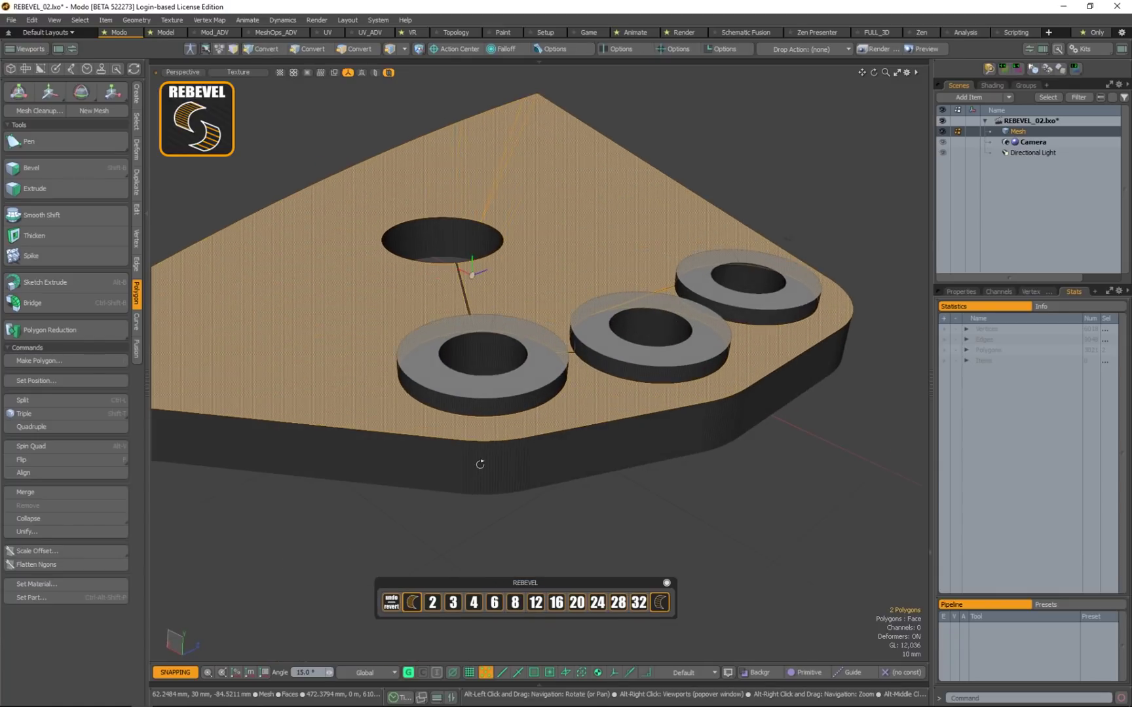
pyautogui.moveTo(550, 423)
pyautogui.mouseDown(button='right')
pyautogui.moveTo(417, 505)
pyautogui.moveTo(419, 426)
pyautogui.mouseUp(button='right')
pyautogui.moveTo(419, 426)
pyautogui.keyDown('alt'); pyautogui.mouseDown()
pyautogui.moveTo(571, 475)
pyautogui.moveTo(528, 348)
pyautogui.moveTo(555, 611)
pyautogui.mouseUp(); pyautogui.keyUp('alt')
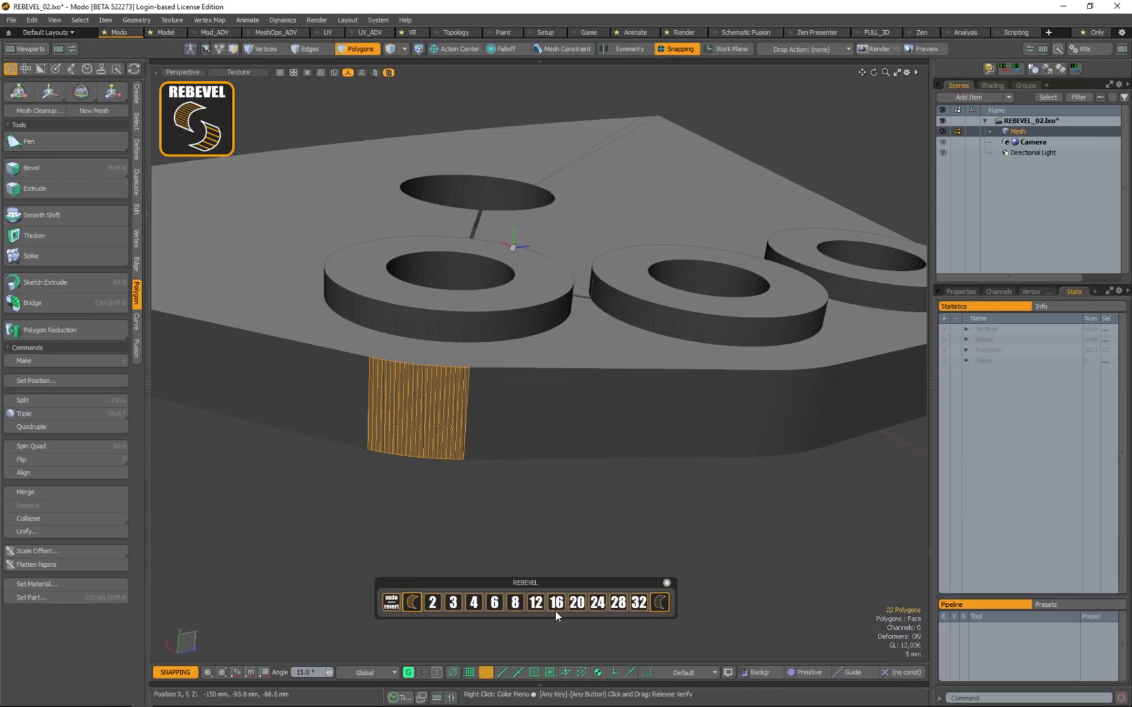
pyautogui.click(475, 605)
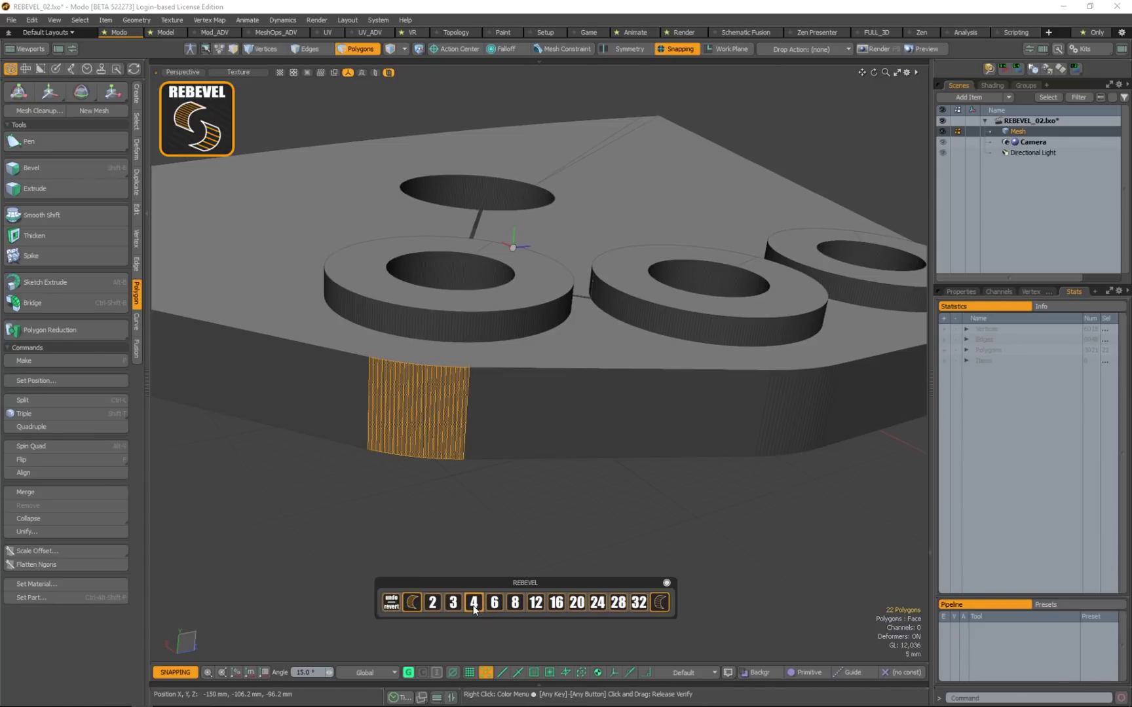
# Select the polygons of the neighbouring rounded corner beside the middle ring and Rebevel them to 4 segments
pyautogui.keyDown('alt'); pyautogui.moveTo(564, 498); pyautogui.dragTo(547, 442); pyautogui.keyUp('alt')
pyautogui.moveTo(589, 401)
pyautogui.mouseDown(button='right')
pyautogui.moveTo(488, 400)
pyautogui.moveTo(606, 543)
pyautogui.moveTo(589, 405)
pyautogui.mouseUp(button='right')
pyautogui.click(475, 604)
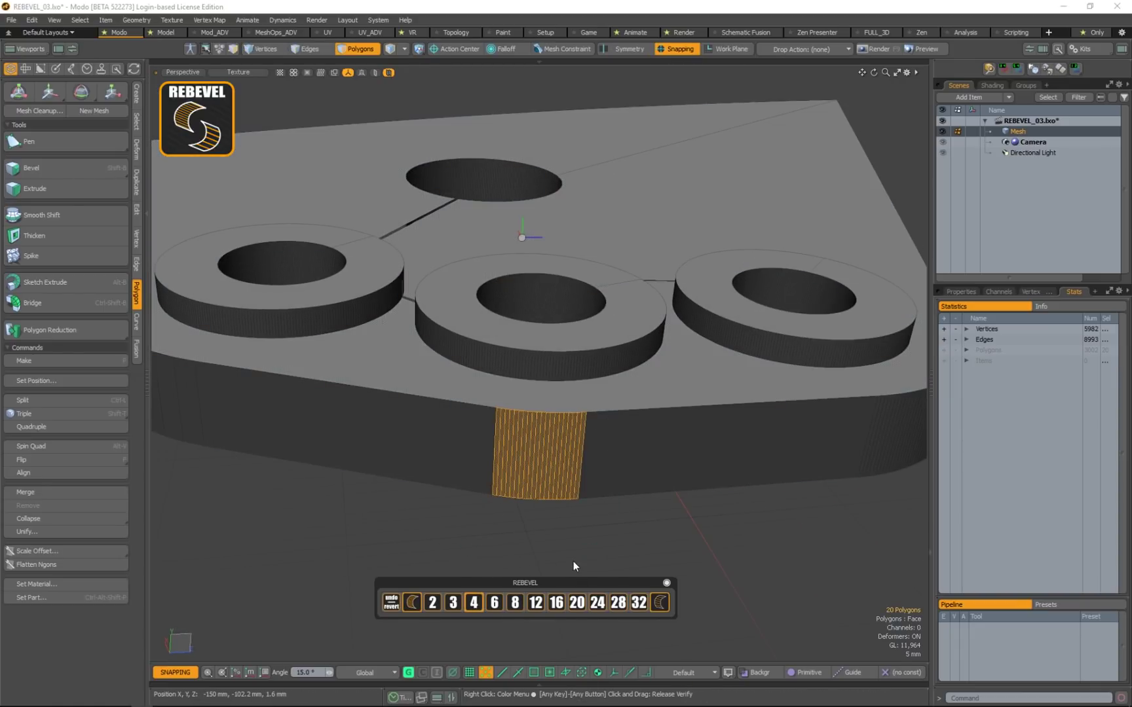
# Select the polygons of the large rounded corner beside the other end ring and Rebevel them to 8 segments
pyautogui.keyDown('alt'); pyautogui.moveTo(625, 505); pyautogui.dragTo(482, 420); pyautogui.keyUp('alt')
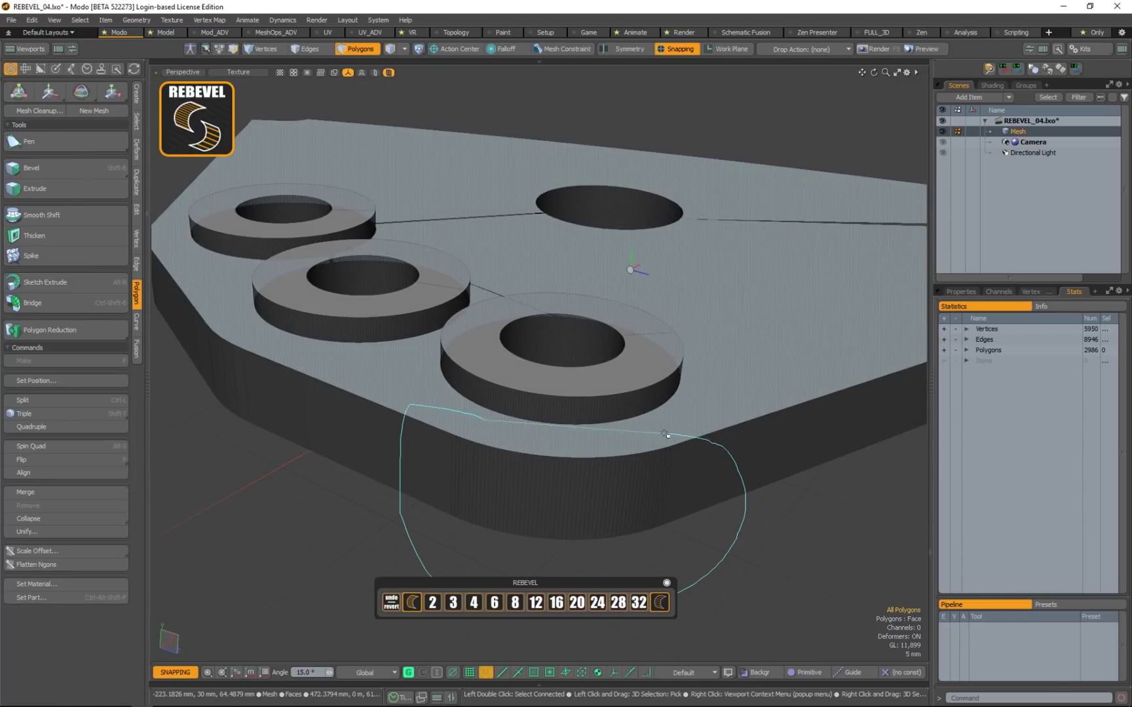
pyautogui.moveTo(666, 434); pyautogui.dragTo(659, 433, button='right')
pyautogui.click(517, 609)
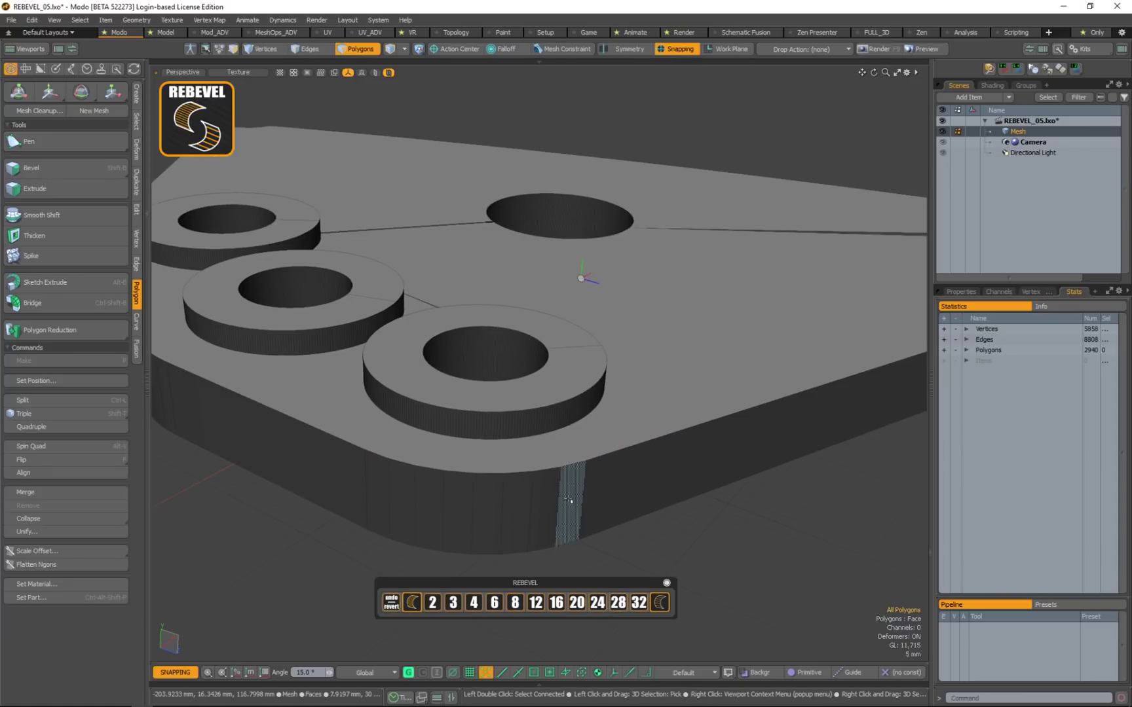
# Delete the plate's large flat top polygon and the matching bottom polygon
pyautogui.moveTo(568, 503)
pyautogui.mouseDown()
pyautogui.moveTo(389, 513)
pyautogui.moveTo(372, 441)
pyautogui.moveTo(730, 268)
pyautogui.moveTo(425, 291)
pyautogui.moveTo(427, 369)
pyautogui.moveTo(452, 317)
pyautogui.moveTo(576, 401)
pyautogui.moveTo(524, 357)
pyautogui.moveTo(555, 330)
pyautogui.moveTo(524, 278)
pyautogui.mouseUp()
pyautogui.click(452, 318)
pyautogui.scroll(3, 524, 357)
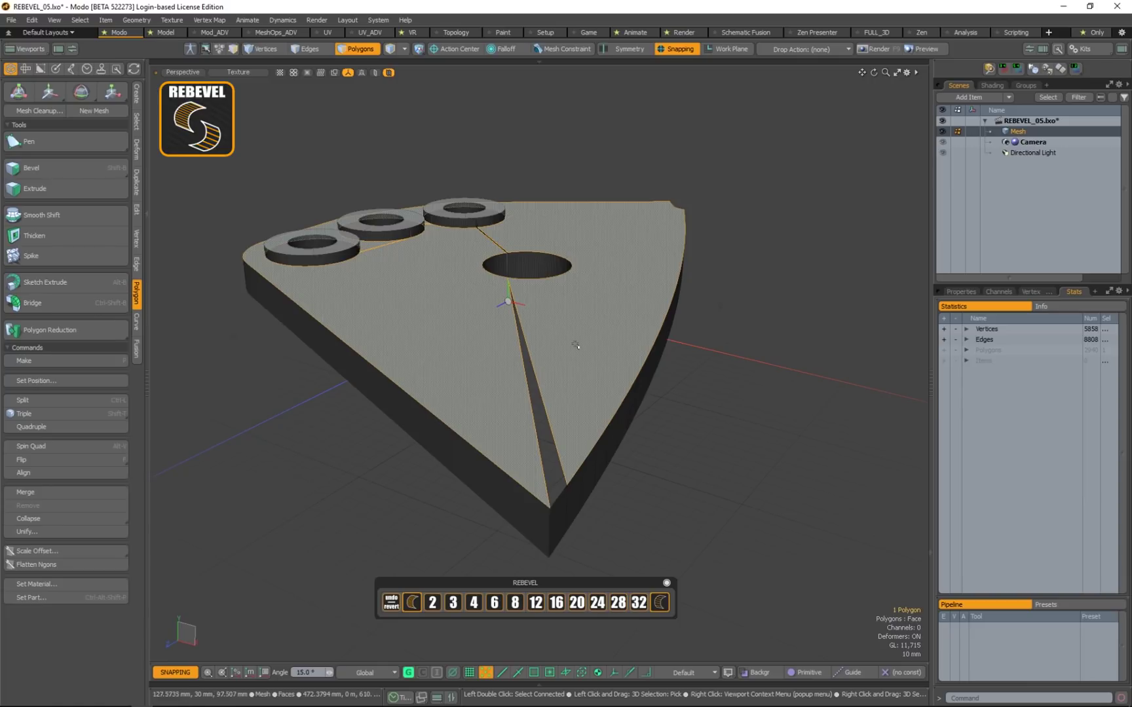
pyautogui.press('Delete')
pyautogui.keyDown('alt'); pyautogui.moveTo(566, 419); pyautogui.dragTo(567, 151); pyautogui.keyUp('alt')
pyautogui.click(553, 434)
pyautogui.press('Delete')
# Refill the plate's open top and bottom with one new polygon each from their outer boundary edge loops
pyautogui.keyDown('alt'); pyautogui.moveTo(616, 338); pyautogui.dragTo(521, 480); pyautogui.keyUp('alt')
pyautogui.press('1')
pyautogui.press('2')
pyautogui.doubleClick(519, 473)
pyautogui.press('p')
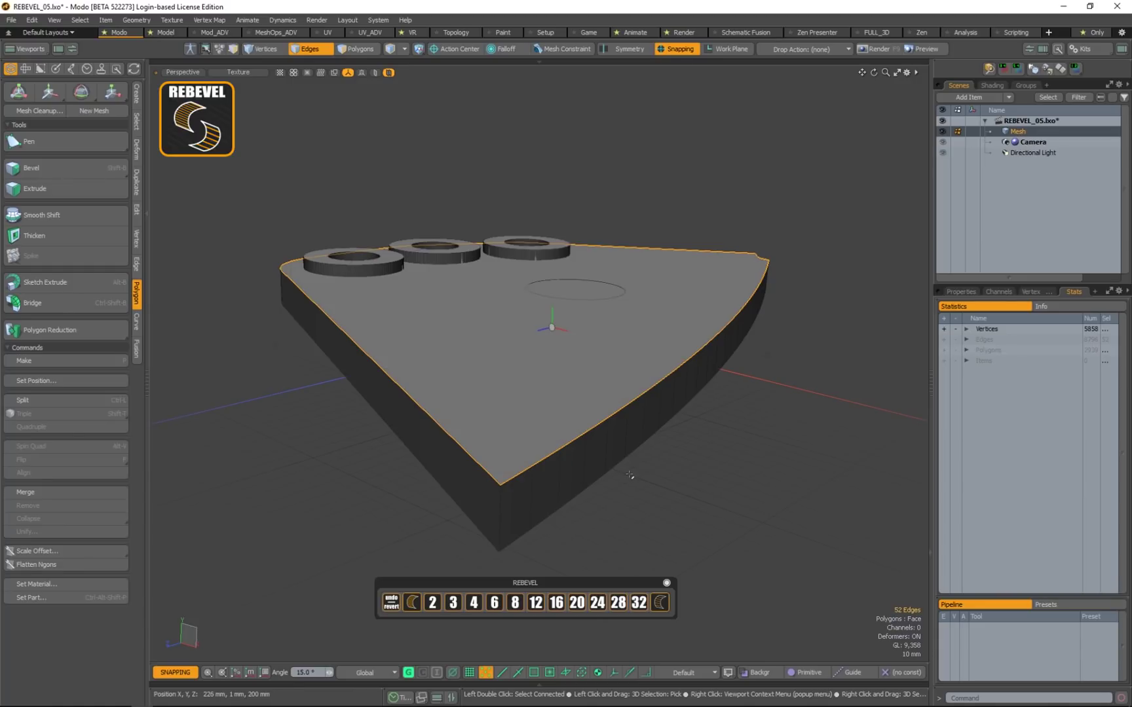
pyautogui.keyDown('alt'); pyautogui.moveTo(630, 474); pyautogui.dragTo(506, 485); pyautogui.keyUp('alt')
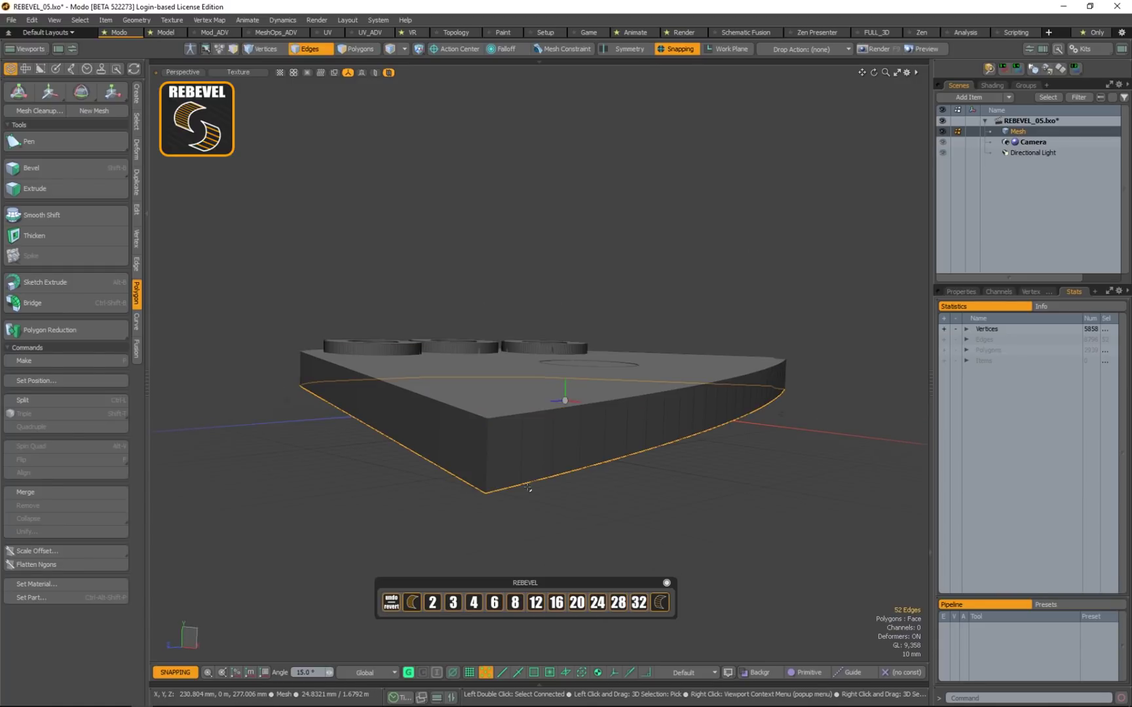
pyautogui.keyDown('alt'); pyautogui.moveTo(589, 471); pyautogui.dragTo(603, 313); pyautogui.keyUp('alt')
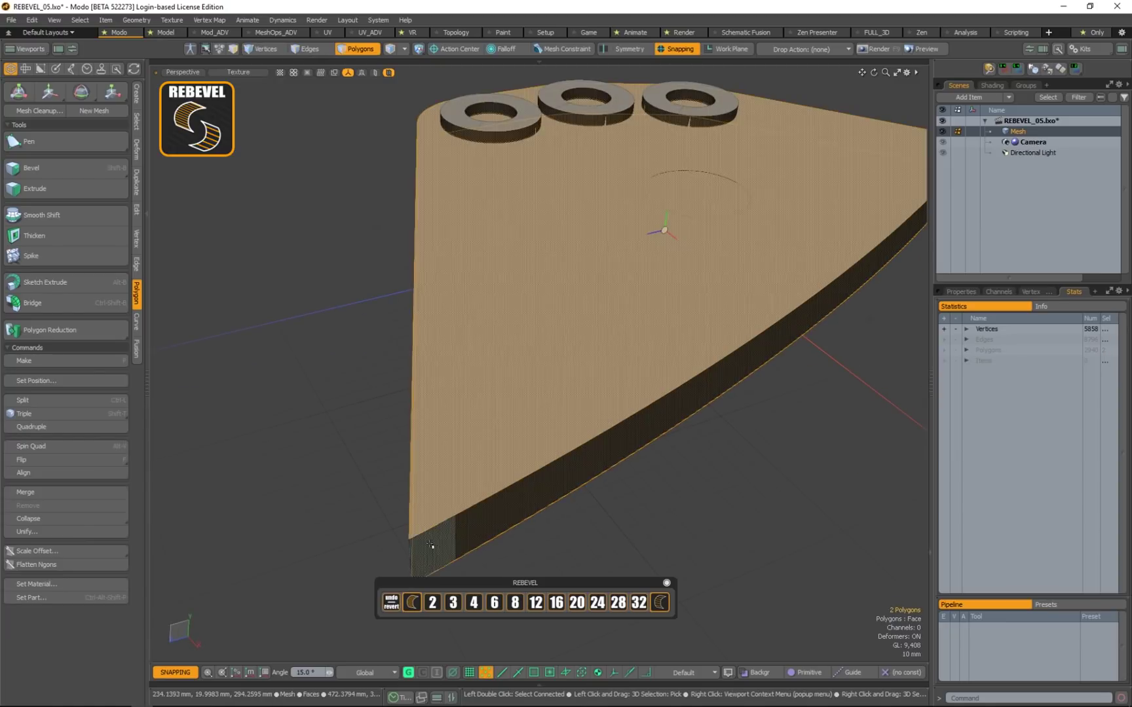
# Select the polygons of the plate's long curved side wall, Rebevel them to 12 segments and reselect the new strips
pyautogui.moveTo(430, 544)
pyautogui.mouseDown()
pyautogui.moveTo(757, 362)
pyautogui.moveTo(353, 442)
pyautogui.mouseUp()
pyautogui.keyDown('alt'); pyautogui.keyDown('shift'); pyautogui.moveTo(832, 459); pyautogui.dragTo(540, 420); pyautogui.keyUp('shift'); pyautogui.keyUp('alt')
pyautogui.keyDown('alt'); pyautogui.moveTo(541, 419); pyautogui.dragTo(617, 429, button='right'); pyautogui.keyUp('alt')
pyautogui.moveTo(275, 485)
pyautogui.keyDown('shift'); pyautogui.mouseDown()
pyautogui.moveTo(767, 452)
pyautogui.moveTo(716, 433)
pyautogui.moveTo(573, 439)
pyautogui.mouseUp(); pyautogui.keyUp('shift')
pyautogui.keyDown('alt'); pyautogui.scroll(3, 640, 437); pyautogui.keyUp('alt')
pyautogui.click(535, 603)
pyautogui.moveTo(309, 520)
pyautogui.mouseDown()
pyautogui.moveTo(511, 477)
pyautogui.moveTo(681, 423)
pyautogui.moveTo(815, 362)
pyautogui.moveTo(851, 371)
pyautogui.moveTo(773, 393)
pyautogui.moveTo(678, 442)
pyautogui.moveTo(830, 440)
pyautogui.moveTo(540, 508)
pyautogui.moveTo(491, 543)
pyautogui.moveTo(682, 433)
pyautogui.moveTo(335, 408)
pyautogui.moveTo(376, 412)
pyautogui.mouseUp()
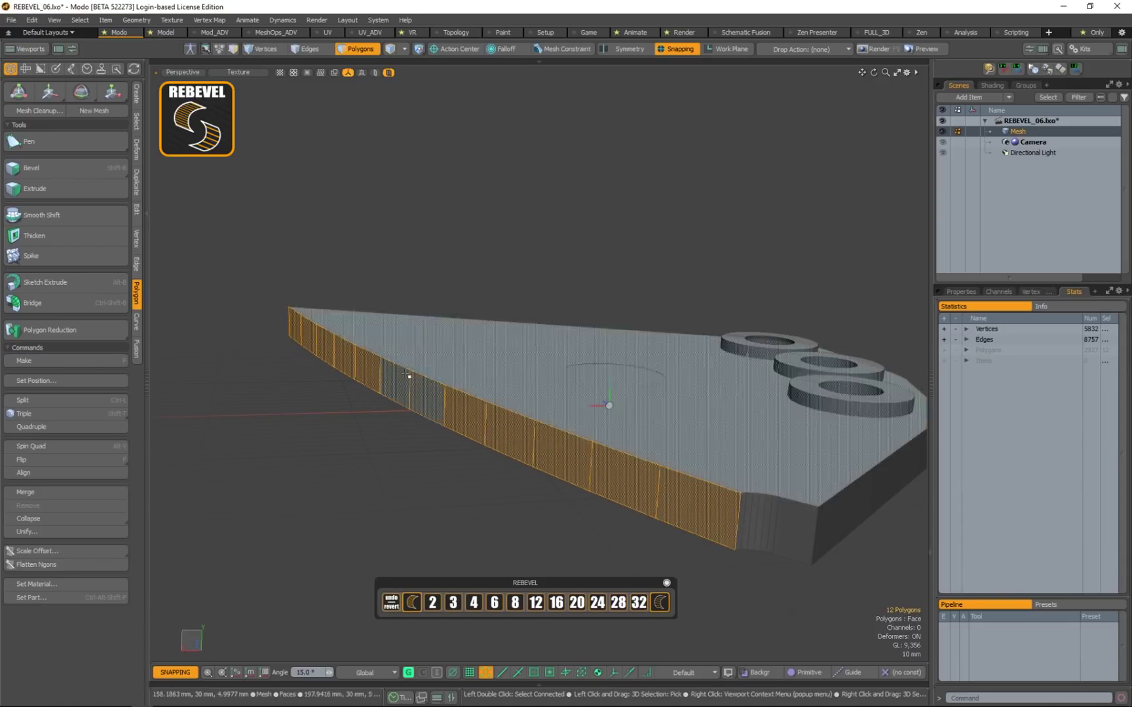
# Reselect the strips of the plate's long curved side wall and revert the wall's last Rebevel
pyautogui.click(441, 520)
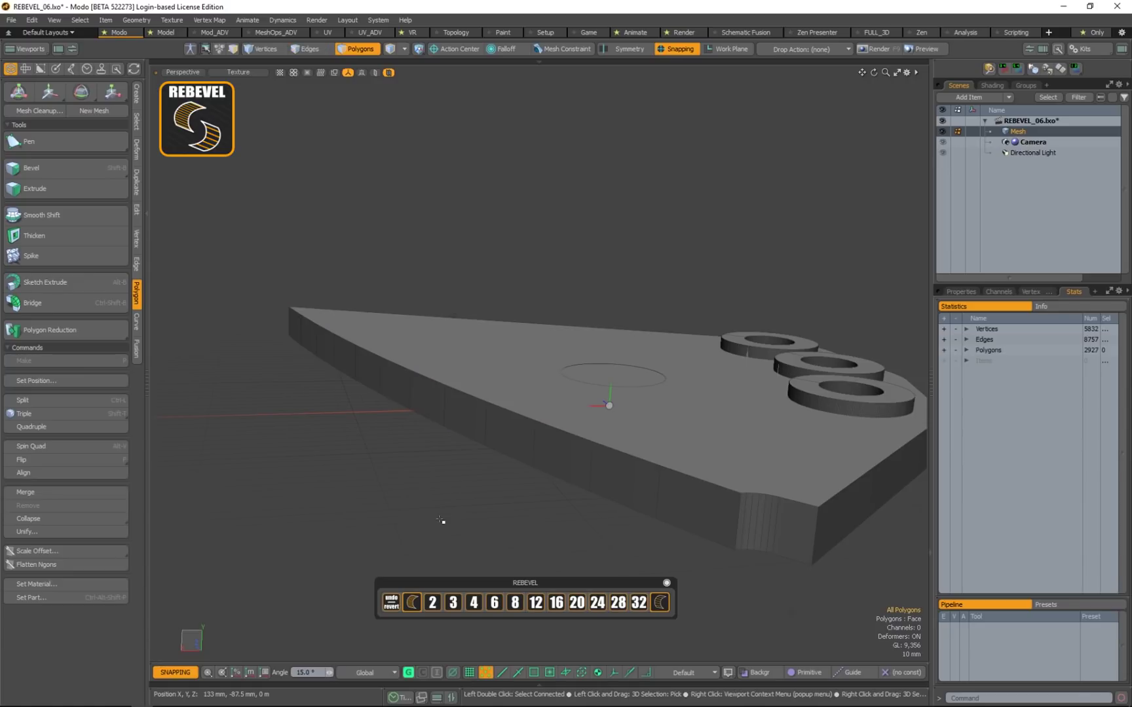
pyautogui.moveTo(687, 503); pyautogui.dragTo(325, 346)
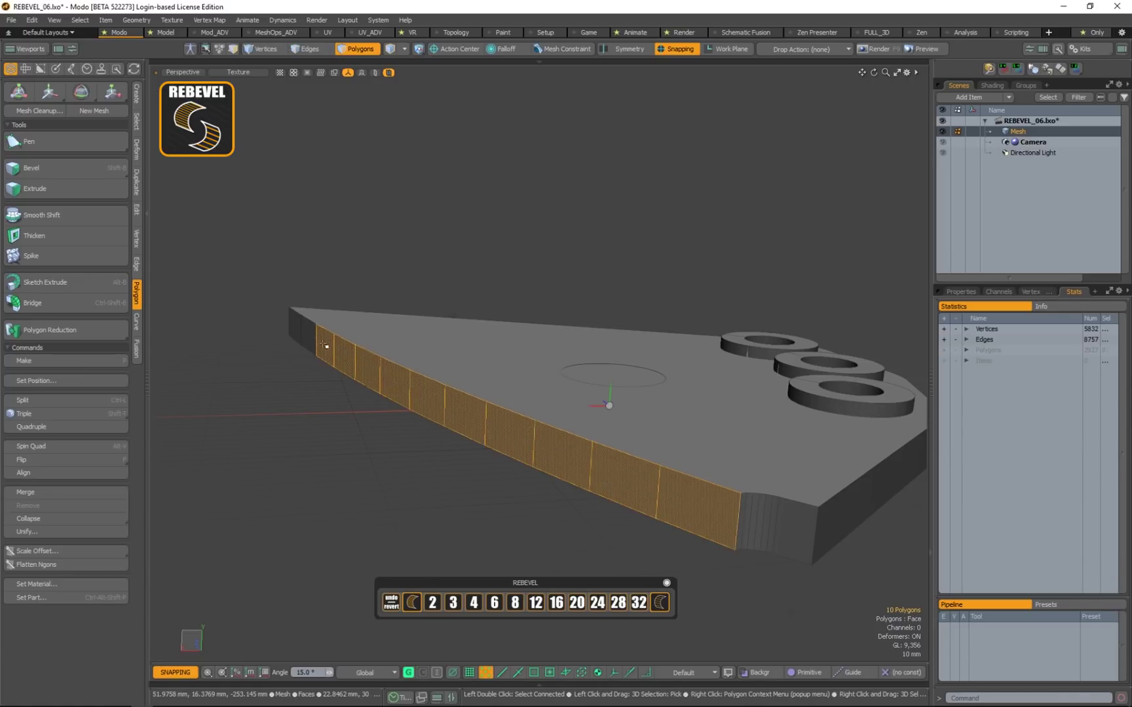
pyautogui.click(391, 602)
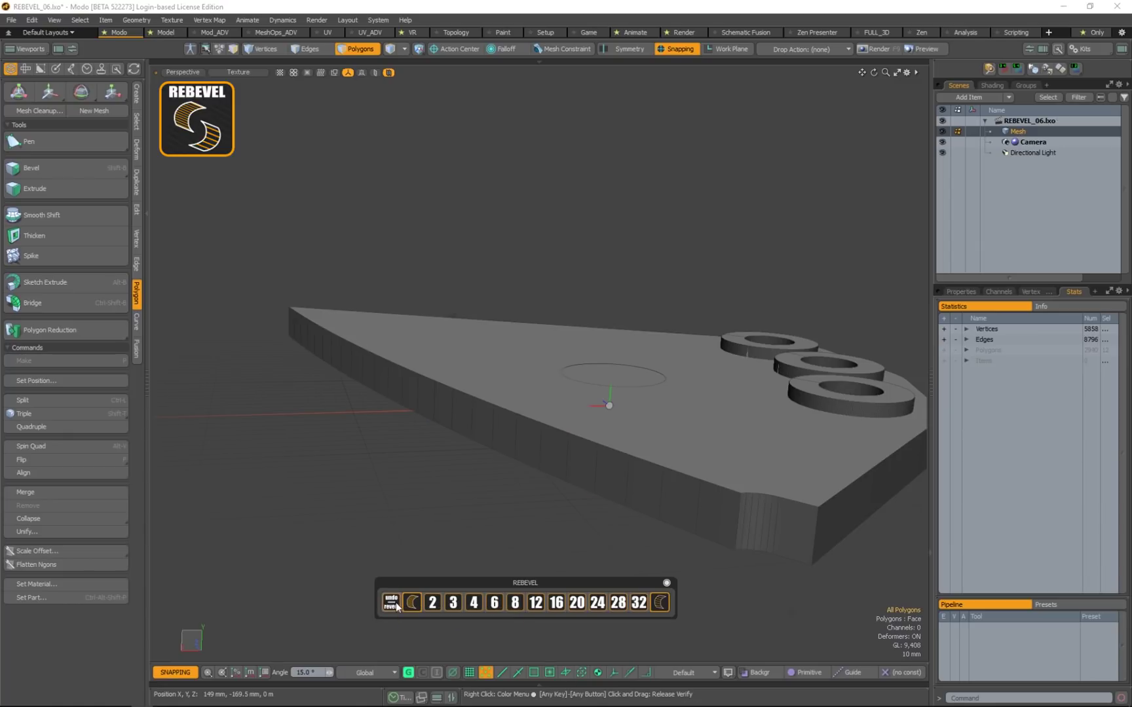
# Select the polygons of the long curved side wall, Rebevel them to 8 segments, and close the Rebevel palette with nothing selected
pyautogui.moveTo(724, 520)
pyautogui.mouseDown()
pyautogui.moveTo(387, 393)
pyautogui.moveTo(294, 324)
pyautogui.moveTo(300, 422)
pyautogui.moveTo(634, 454)
pyautogui.mouseUp()
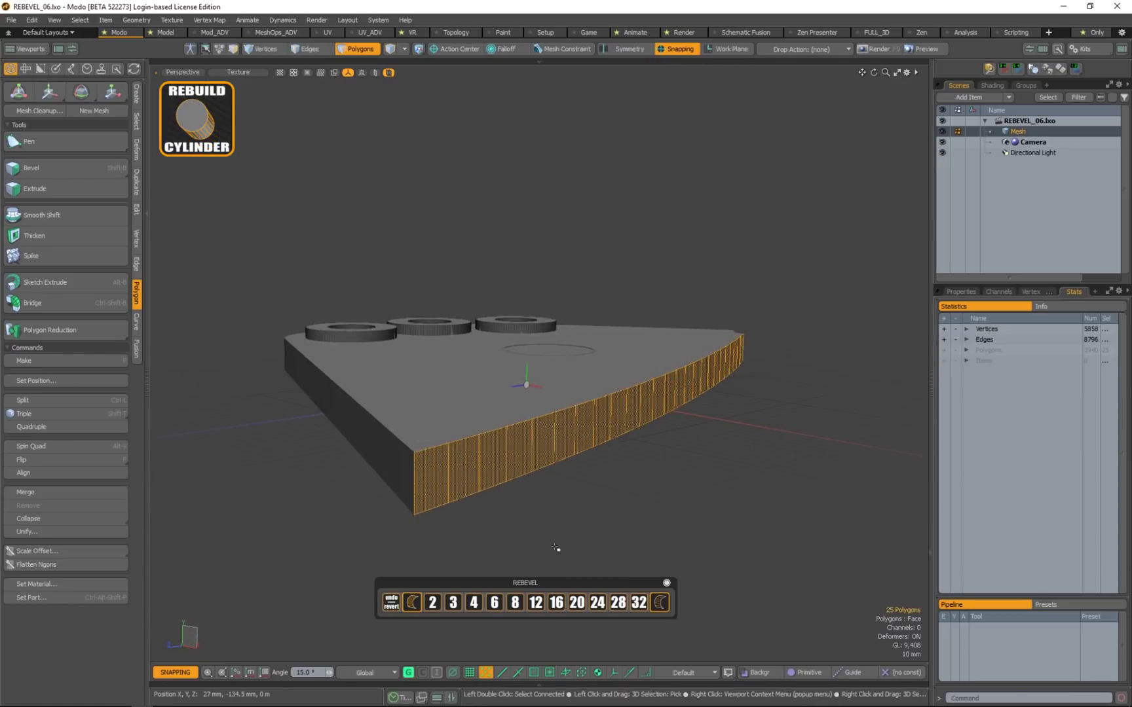
pyautogui.click(516, 608)
pyautogui.moveTo(422, 485)
pyautogui.mouseDown()
pyautogui.moveTo(723, 360)
pyautogui.moveTo(474, 367)
pyautogui.moveTo(652, 480)
pyautogui.moveTo(262, 510)
pyautogui.moveTo(397, 539)
pyautogui.moveTo(663, 476)
pyautogui.moveTo(603, 477)
pyautogui.mouseUp()
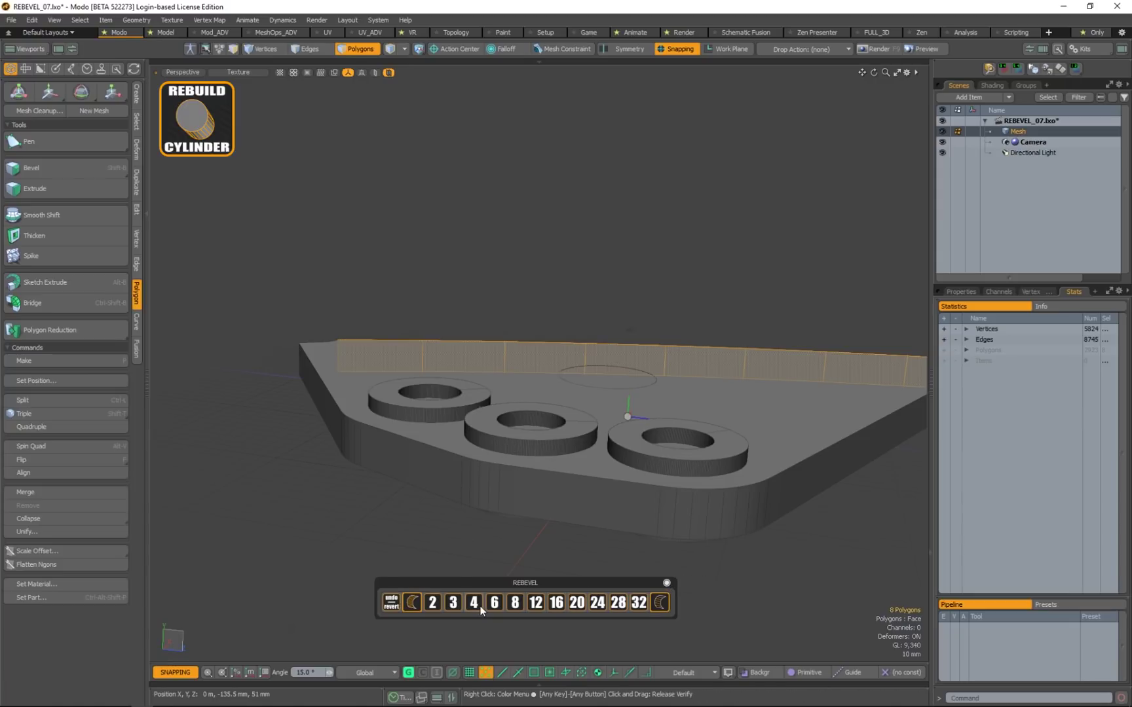
pyautogui.click(666, 583)
pyautogui.click(502, 543)
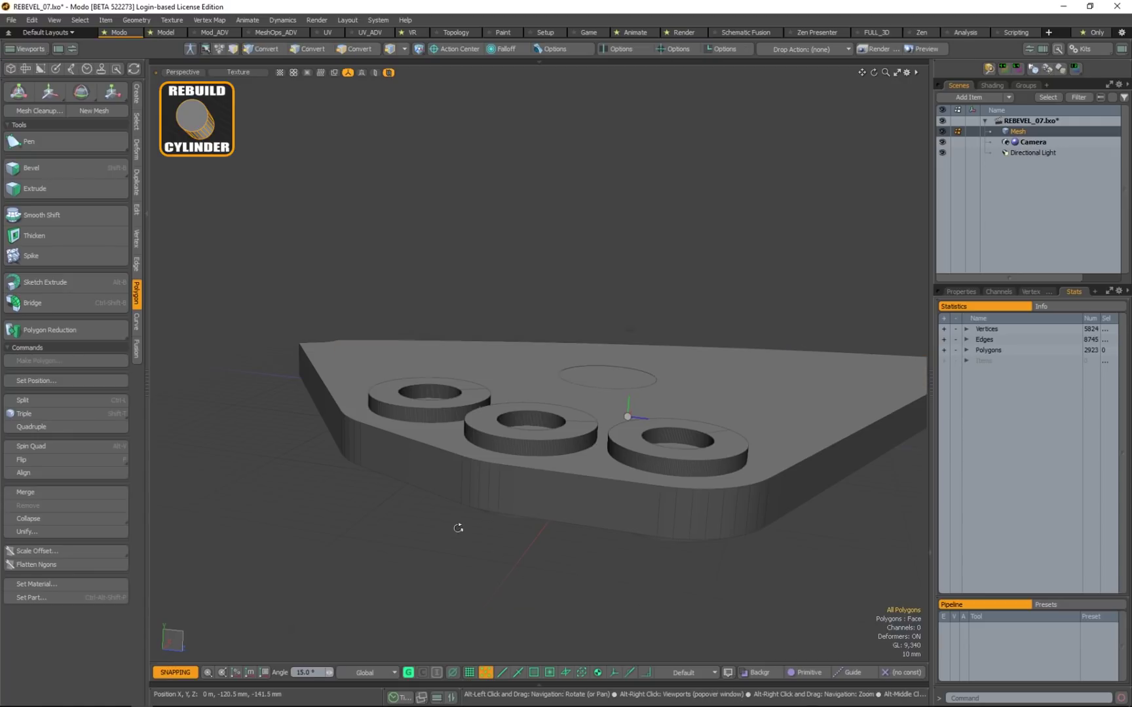
# Switch the viewport to wireframe and select all wall polygons of the large round hole in the middle of the plate
pyautogui.keyDown('alt'); pyautogui.moveTo(457, 527); pyautogui.dragTo(721, 579); pyautogui.keyUp('alt')
pyautogui.keyDown('alt'); pyautogui.moveTo(468, 397); pyautogui.dragTo(615, 391); pyautogui.keyUp('alt')
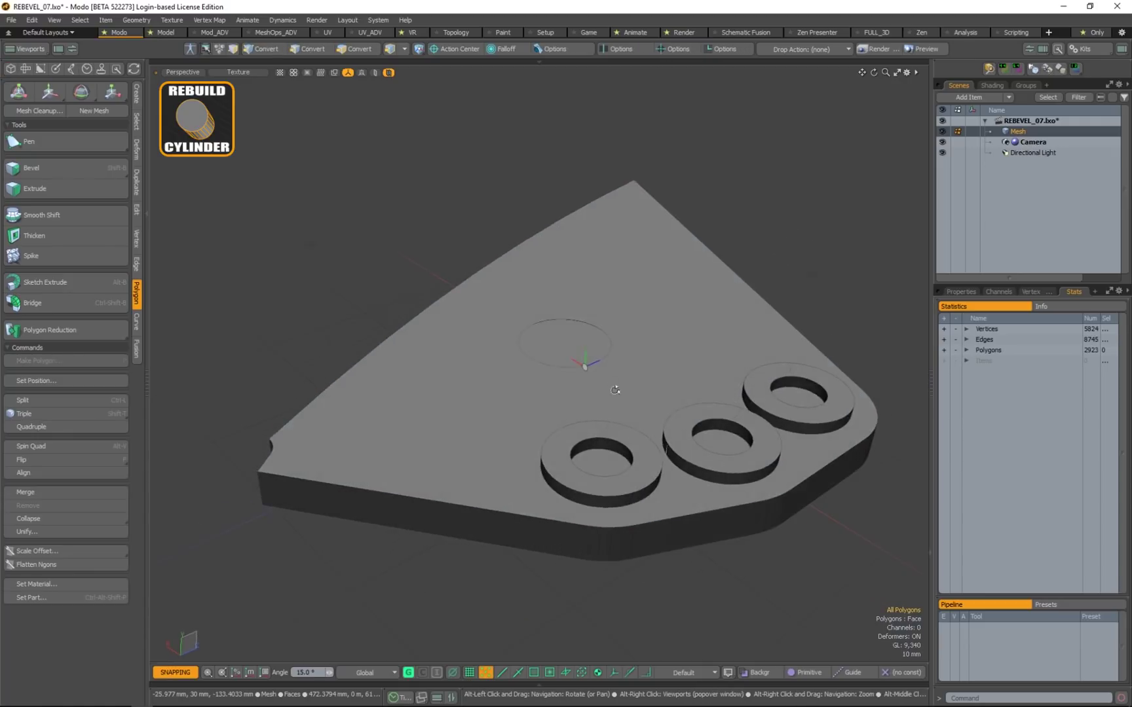
pyautogui.press('KP_7')
pyautogui.keyDown('alt'); pyautogui.moveTo(635, 531); pyautogui.dragTo(576, 351); pyautogui.keyUp('alt')
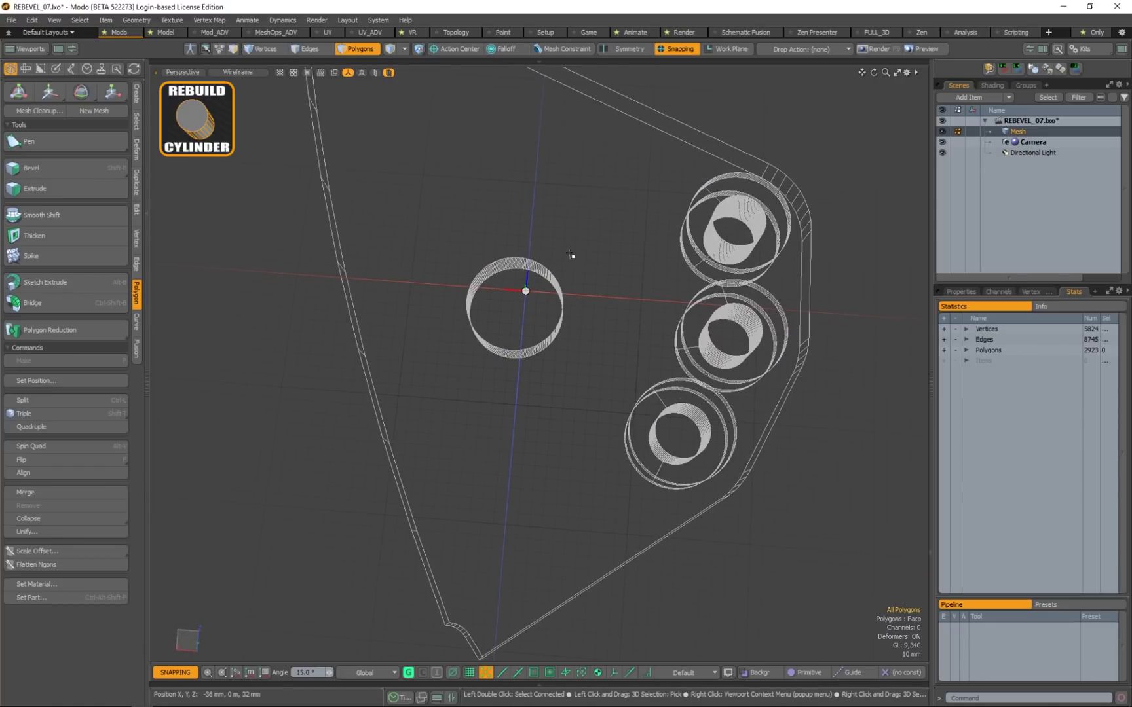
pyautogui.moveTo(481, 395); pyautogui.dragTo(575, 292, button='right')
pyautogui.keyDown('alt'); pyautogui.moveTo(598, 359); pyautogui.dragTo(503, 319); pyautogui.keyUp('alt')
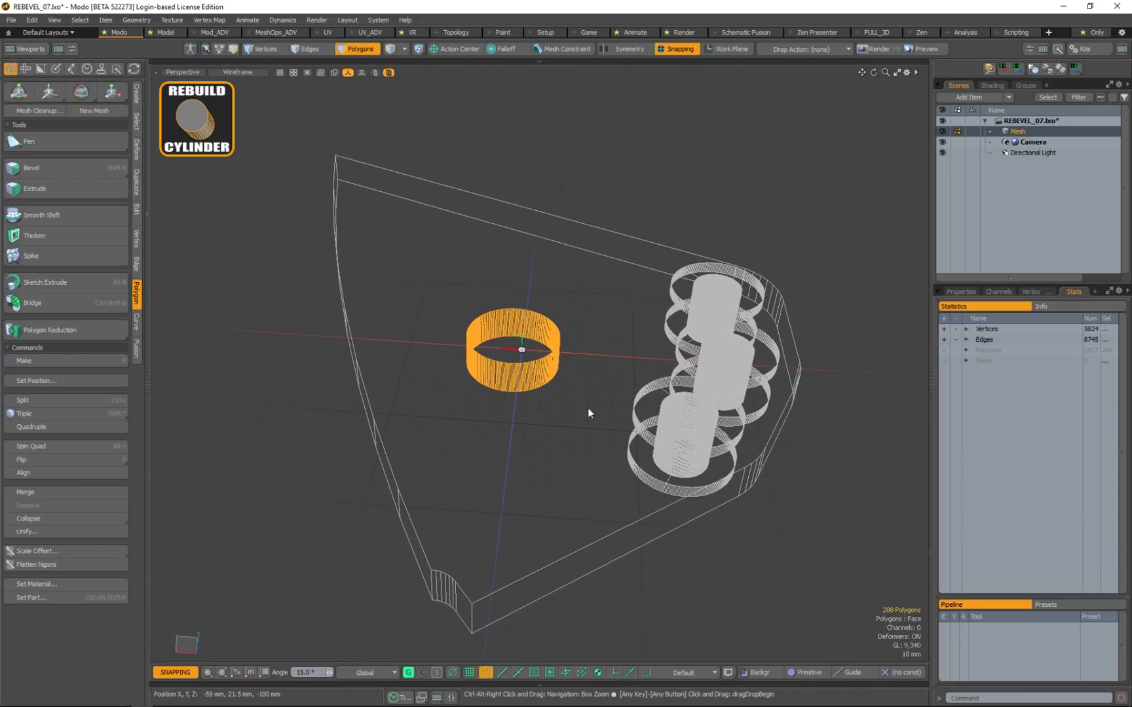
# Open the Rebuild With Cylinder menu bar as a floating palette and move it clear of the model
pyautogui.hotkey('ctrl', 'space')
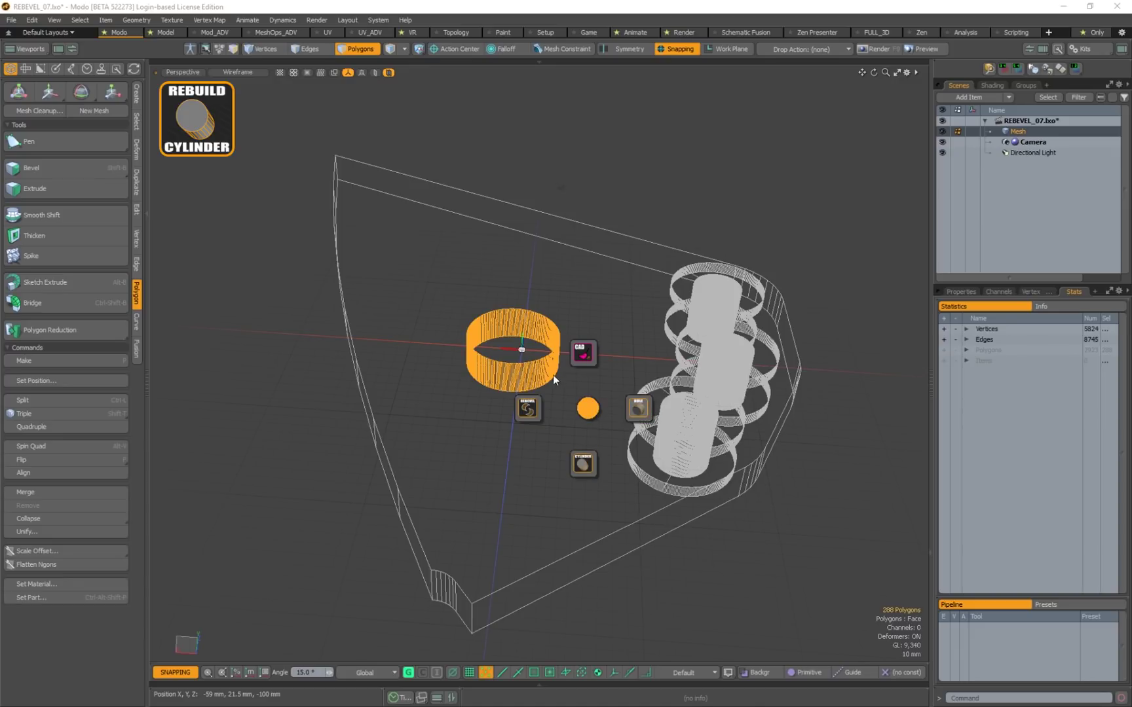
pyautogui.click(590, 469)
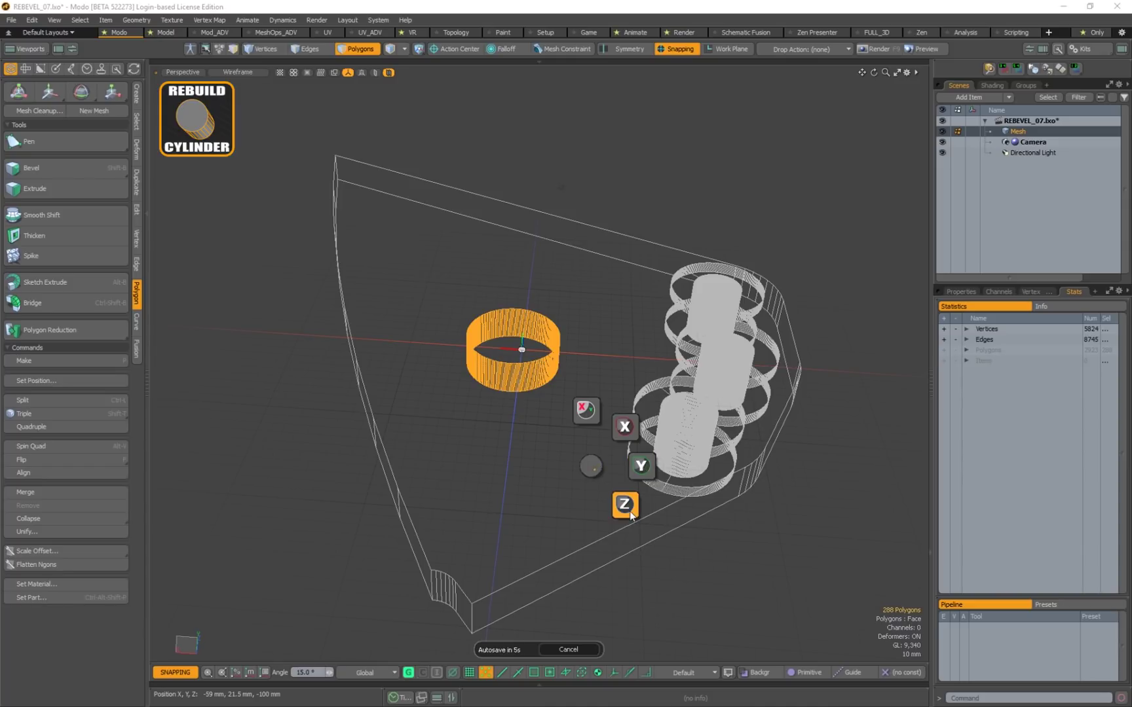
pyautogui.click(587, 410)
pyautogui.moveTo(583, 402); pyautogui.dragTo(449, 512)
pyautogui.click(632, 513)
pyautogui.moveTo(540, 510); pyautogui.dragTo(624, 112)
# Rebuild the selected central hole wall as a 16-sided cylinder along the Y axis
pyautogui.keyDown('alt'); pyautogui.moveTo(537, 325); pyautogui.dragTo(567, 406); pyautogui.keyUp('alt')
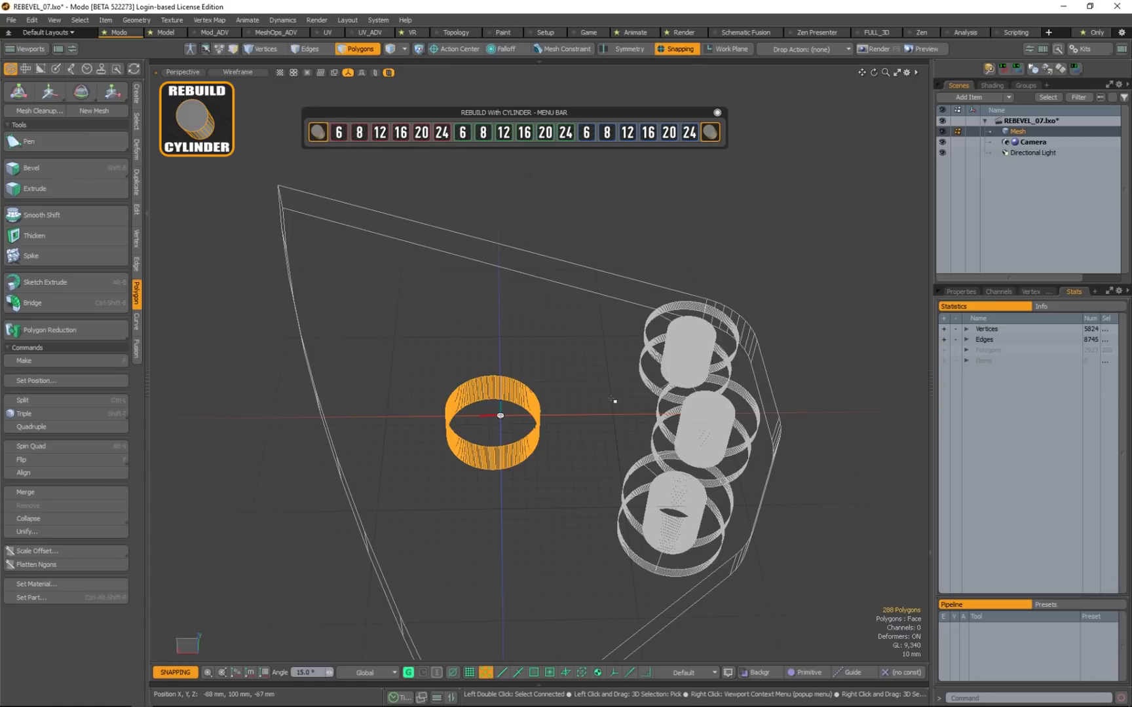
pyautogui.keyDown('alt'); pyautogui.keyDown('shift'); pyautogui.moveTo(575, 396); pyautogui.dragTo(522, 363); pyautogui.keyUp('shift'); pyautogui.keyUp('alt')
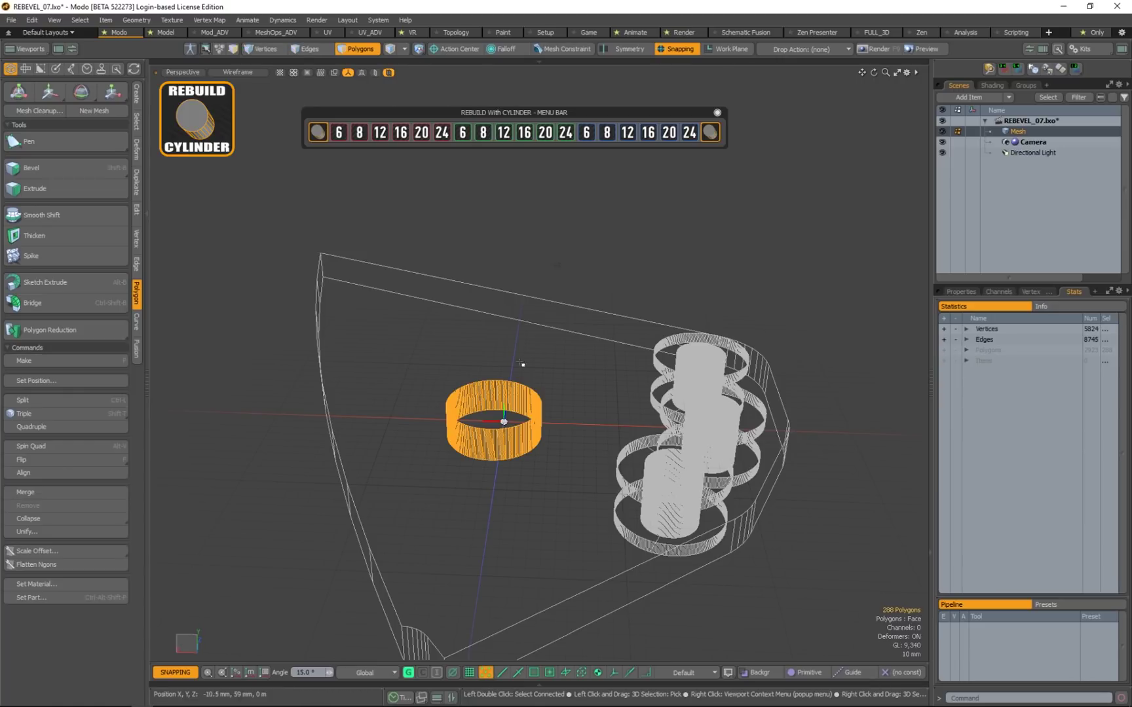
pyautogui.keyDown('alt'); pyautogui.moveTo(513, 366); pyautogui.dragTo(588, 278); pyautogui.keyUp('alt')
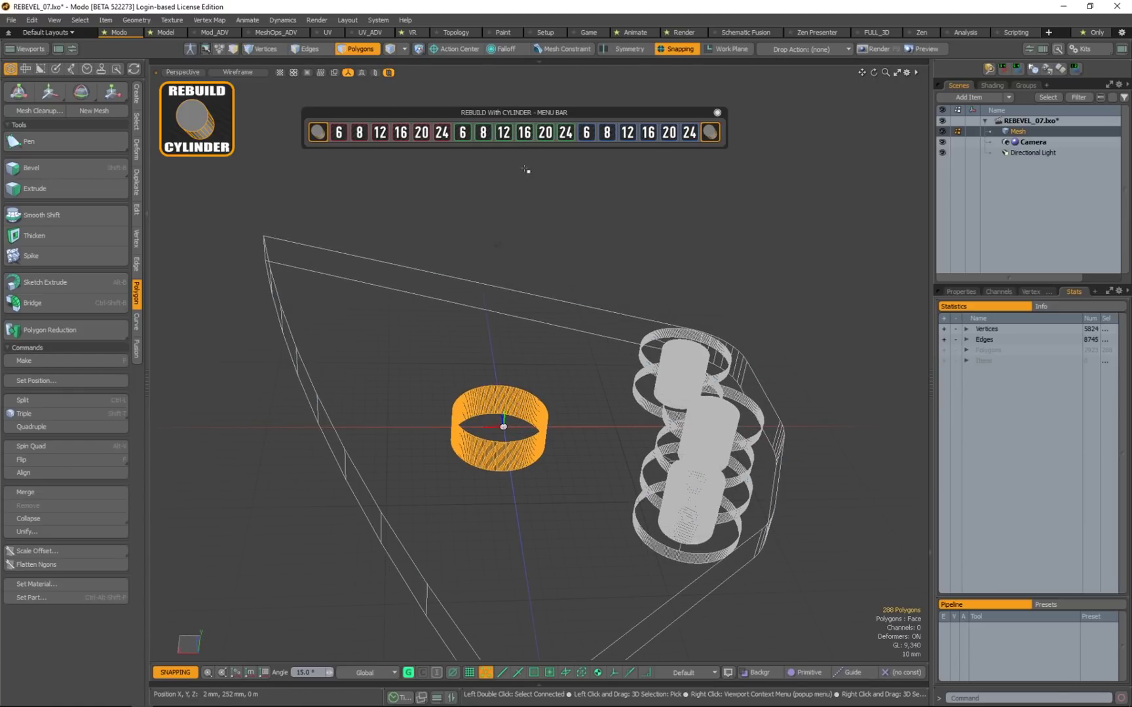
pyautogui.keyDown('alt'); pyautogui.moveTo(499, 428); pyautogui.dragTo(667, 449); pyautogui.keyUp('alt')
pyautogui.keyDown('alt'); pyautogui.moveTo(469, 444); pyautogui.dragTo(472, 483); pyautogui.keyUp('alt')
pyautogui.scroll(3, 454, 413)
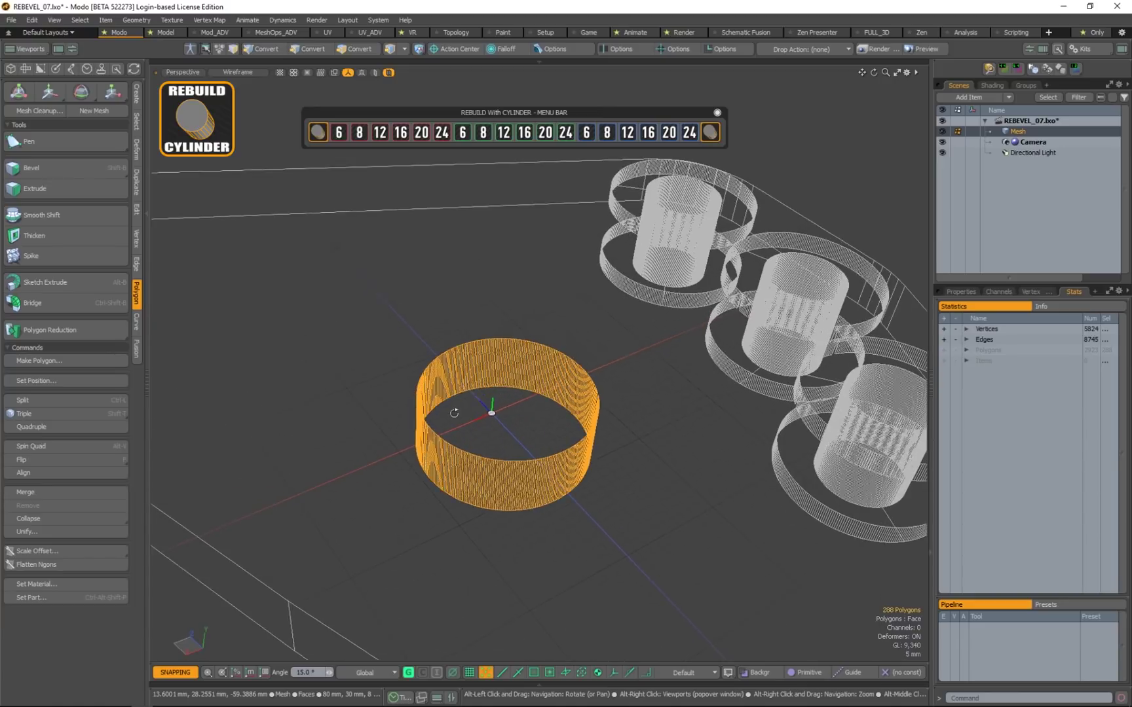
pyautogui.keyDown('alt'); pyautogui.moveTo(454, 412); pyautogui.dragTo(457, 448); pyautogui.keyUp('alt')
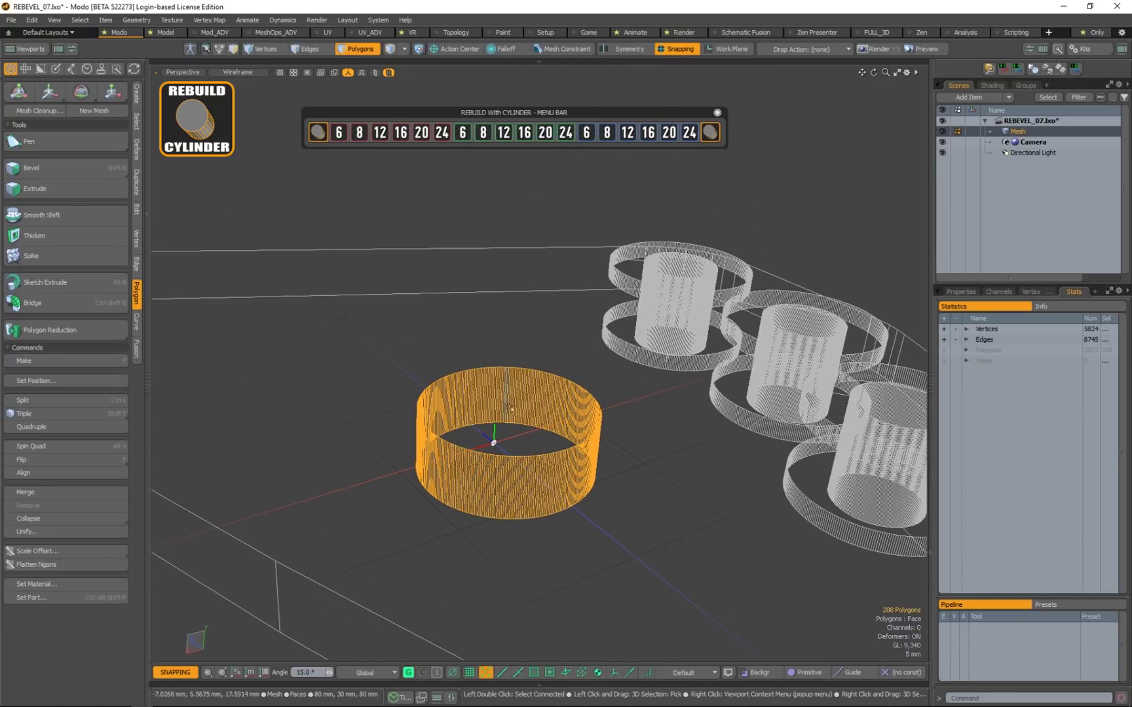
pyautogui.click(525, 133)
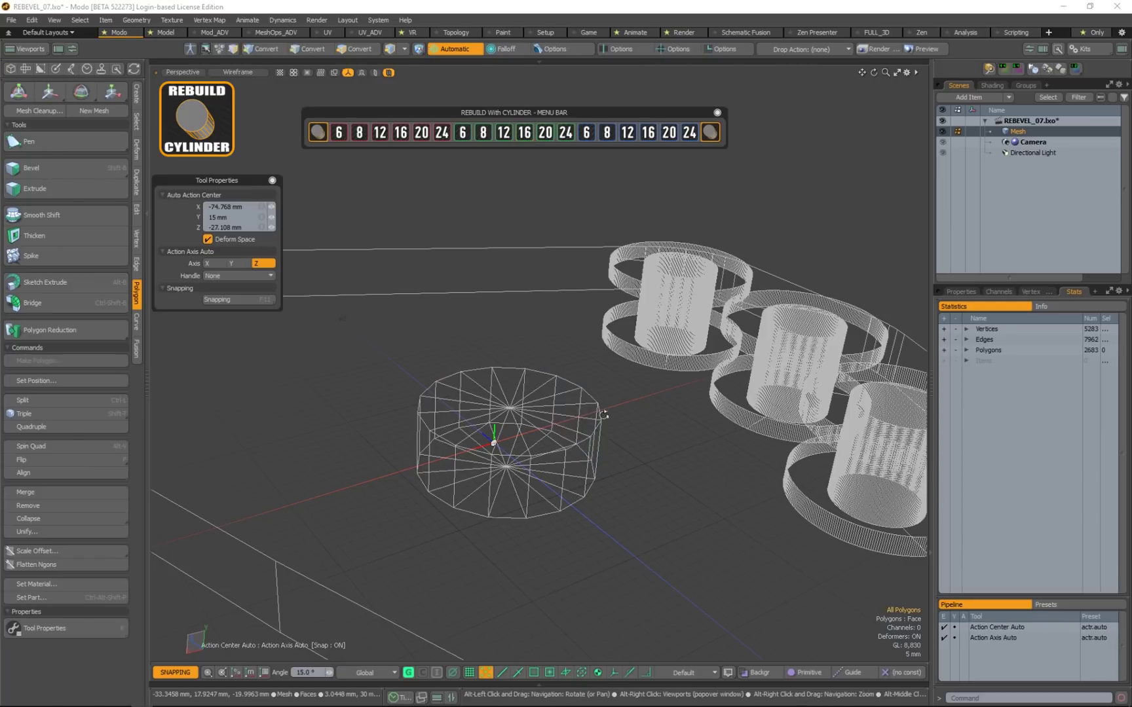
# Select the rebuilt central cylinder's polygons and examine its fit within the plate's thickness from the side
pyautogui.keyDown('alt'); pyautogui.moveTo(577, 410); pyautogui.dragTo(371, 510); pyautogui.keyUp('alt')
pyautogui.scroll(-2, 569, 409)
pyautogui.moveTo(655, 402)
pyautogui.mouseDown(button='right')
pyautogui.moveTo(451, 502)
pyautogui.moveTo(471, 544)
pyautogui.mouseUp(button='right')
pyautogui.moveTo(599, 420)
pyautogui.keyDown('alt'); pyautogui.mouseDown()
pyautogui.moveTo(515, 328)
pyautogui.moveTo(616, 413)
pyautogui.moveTo(543, 536)
pyautogui.moveTo(526, 439)
pyautogui.moveTo(539, 393)
pyautogui.moveTo(594, 343)
pyautogui.moveTo(591, 362)
pyautogui.mouseUp(); pyautogui.keyUp('alt')
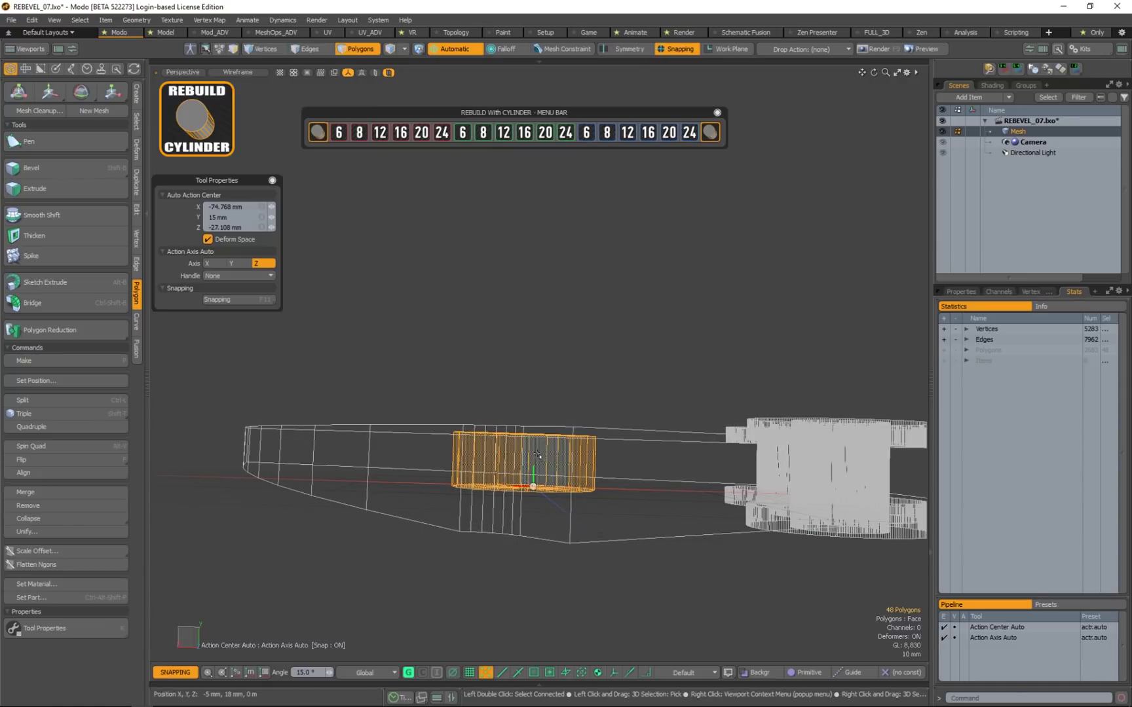
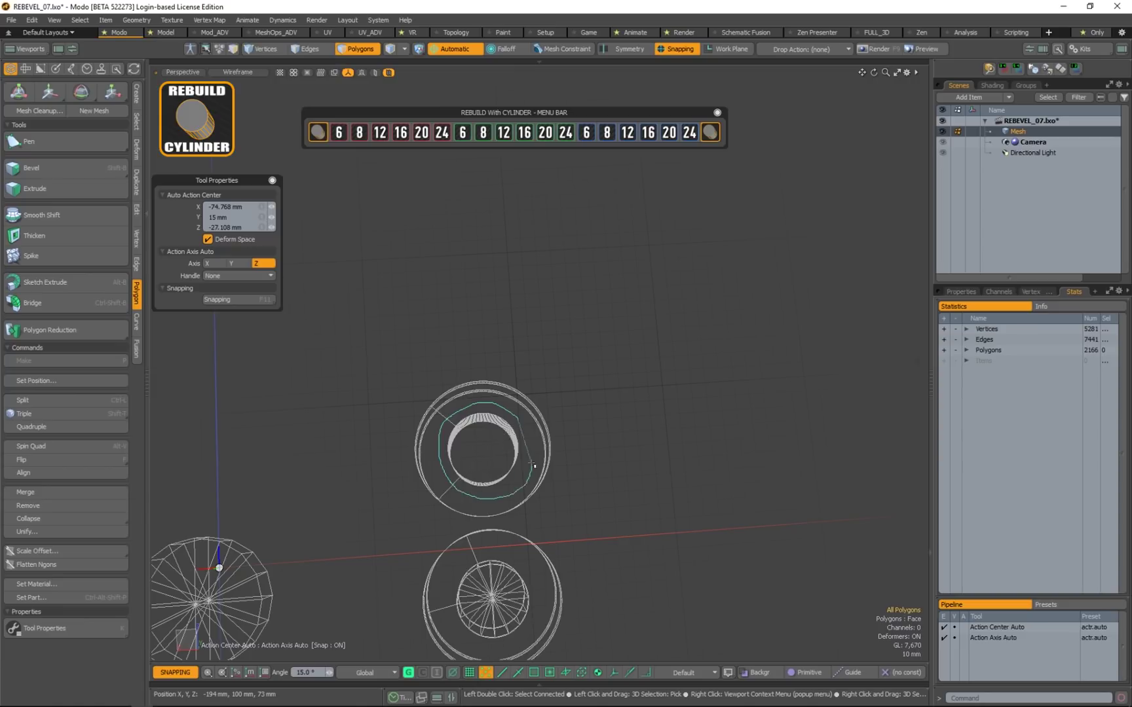
# Rebuild the remaining ring's inner bore as a 16-sided cylinder along the Y axis
pyautogui.click(526, 136)
pyautogui.keyDown('alt'); pyautogui.moveTo(586, 434); pyautogui.dragTo(578, 344); pyautogui.keyUp('alt')
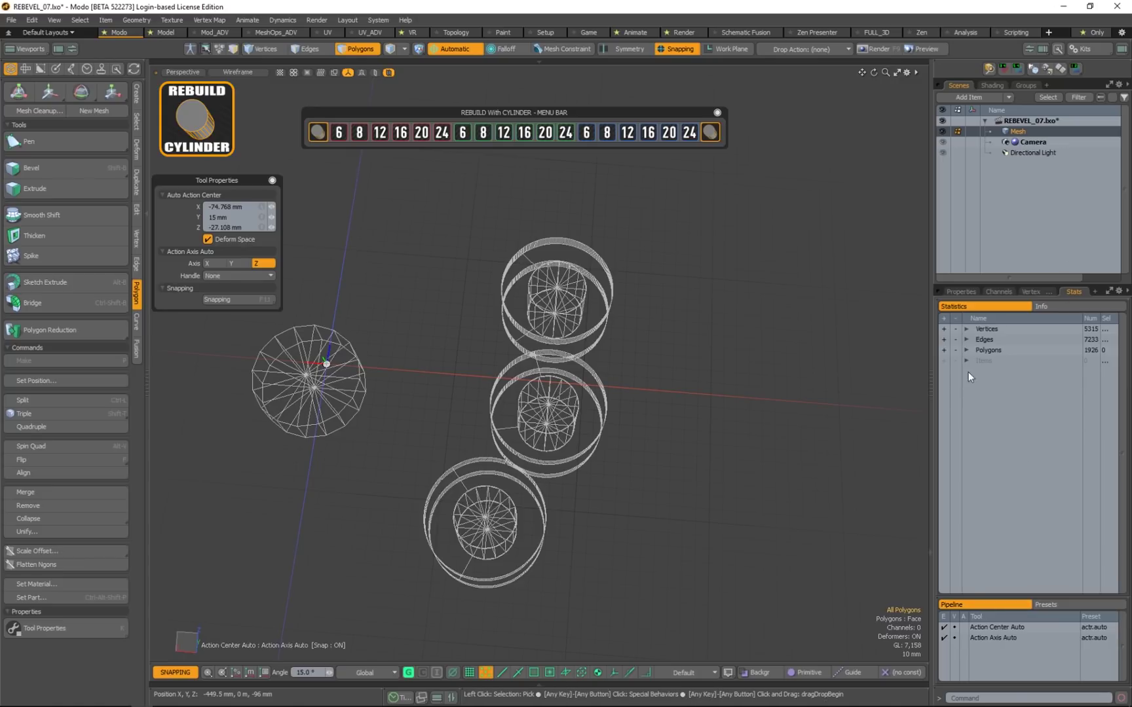
# Select all polygons in the CYLINDERS selection set and cut them to a new mesh item with the CAD Cleanup Tools
pyautogui.click(966, 350)
pyautogui.click(976, 403)
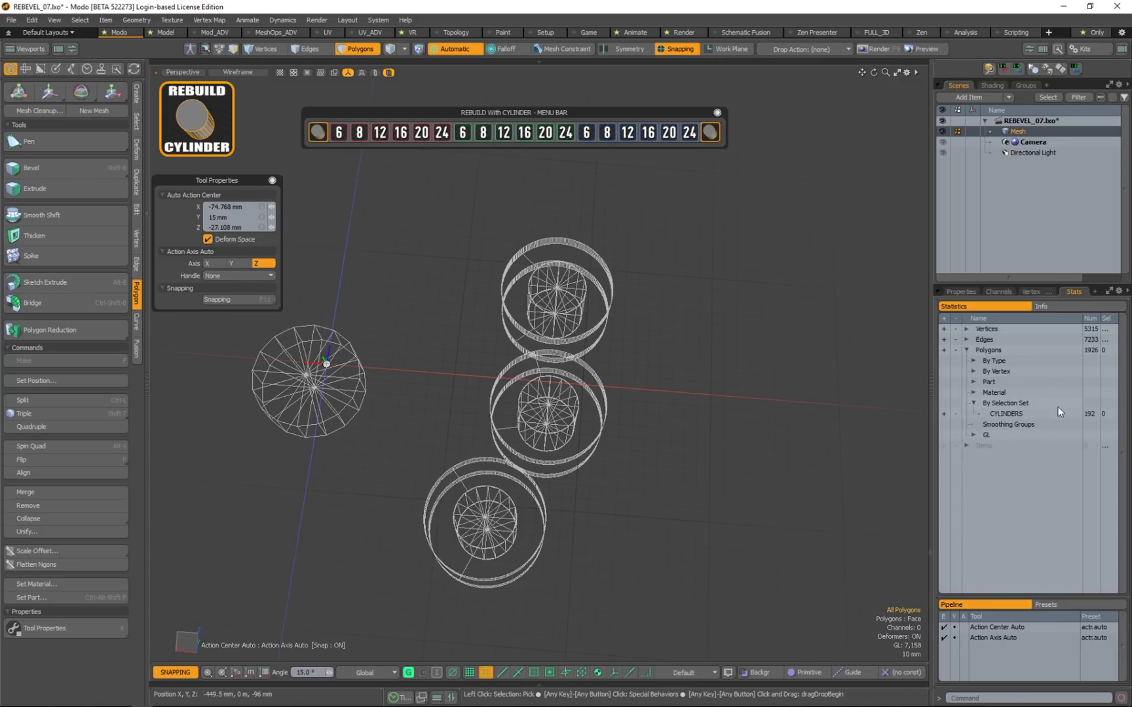
pyautogui.click(943, 414)
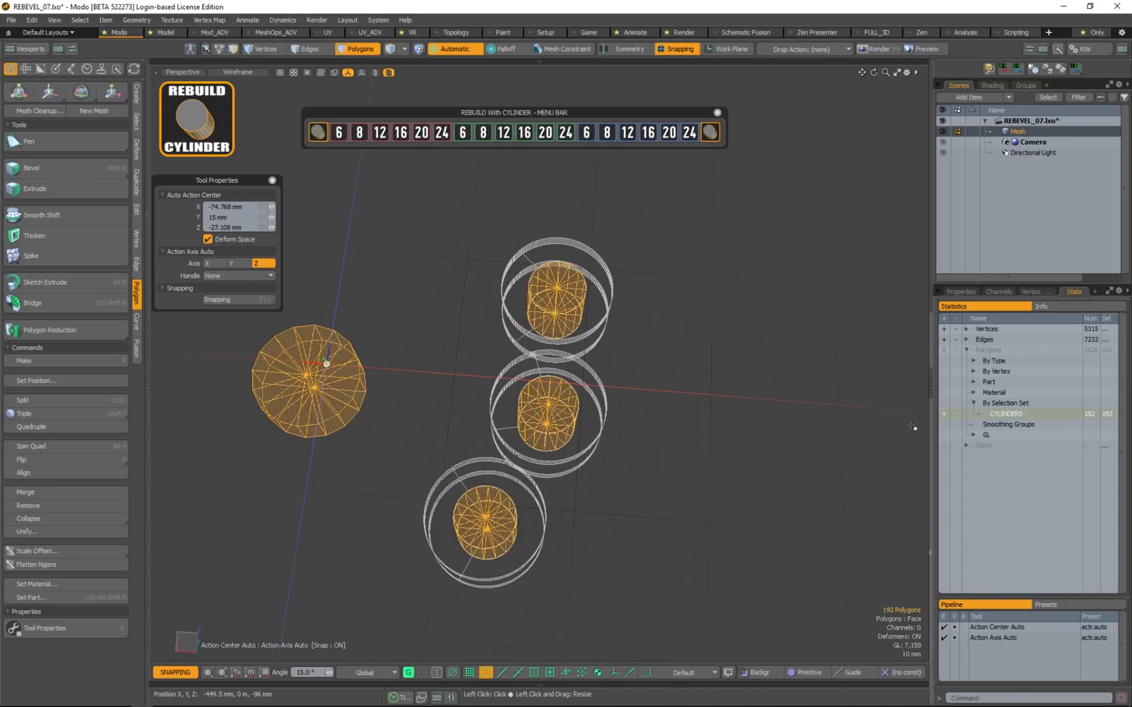
pyautogui.keyDown('alt'); pyautogui.moveTo(524, 275); pyautogui.dragTo(698, 433); pyautogui.keyUp('alt')
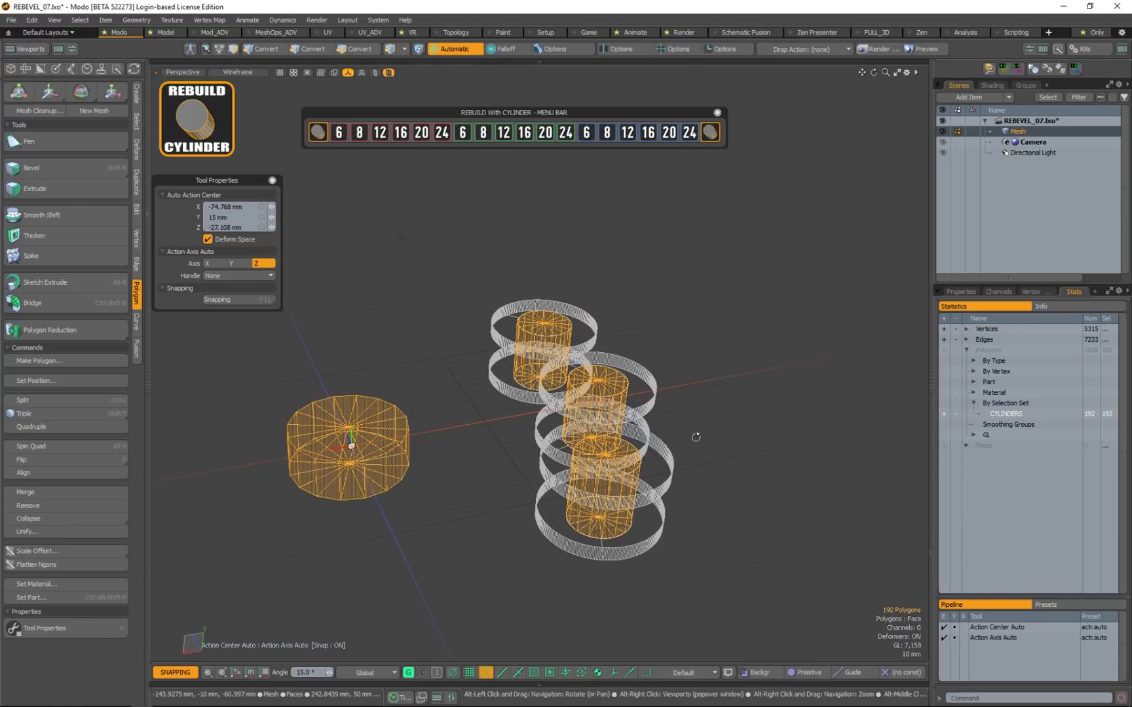
pyautogui.hotkey('ctrl', 'space')
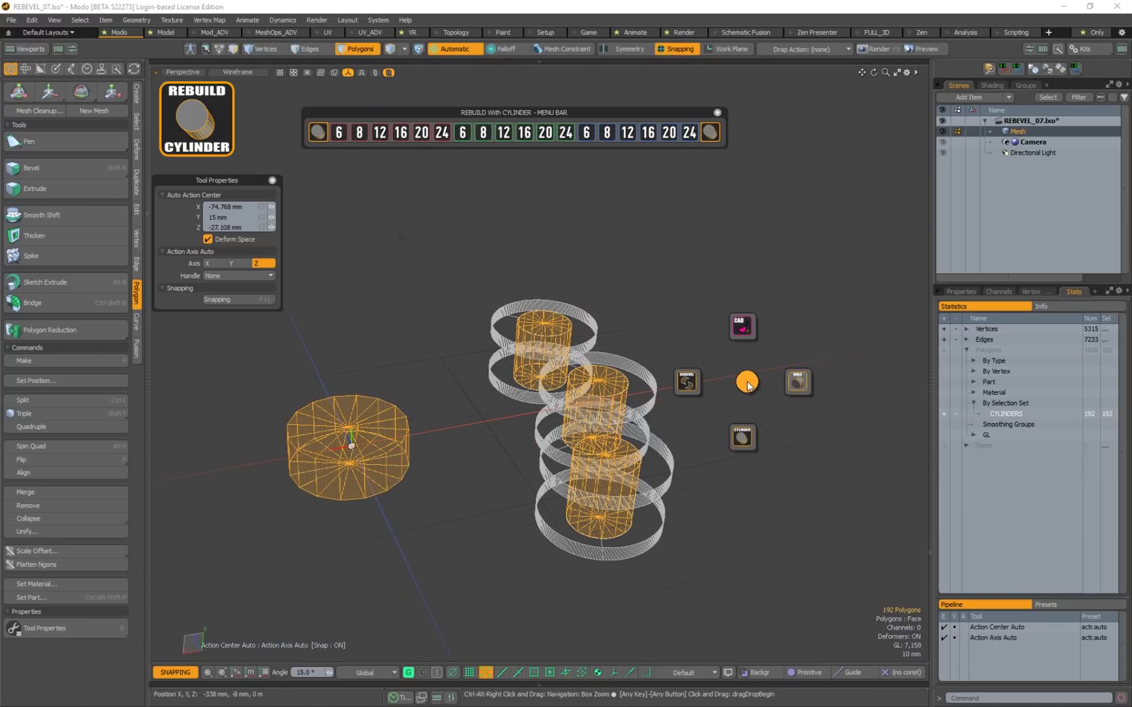
pyautogui.click(744, 333)
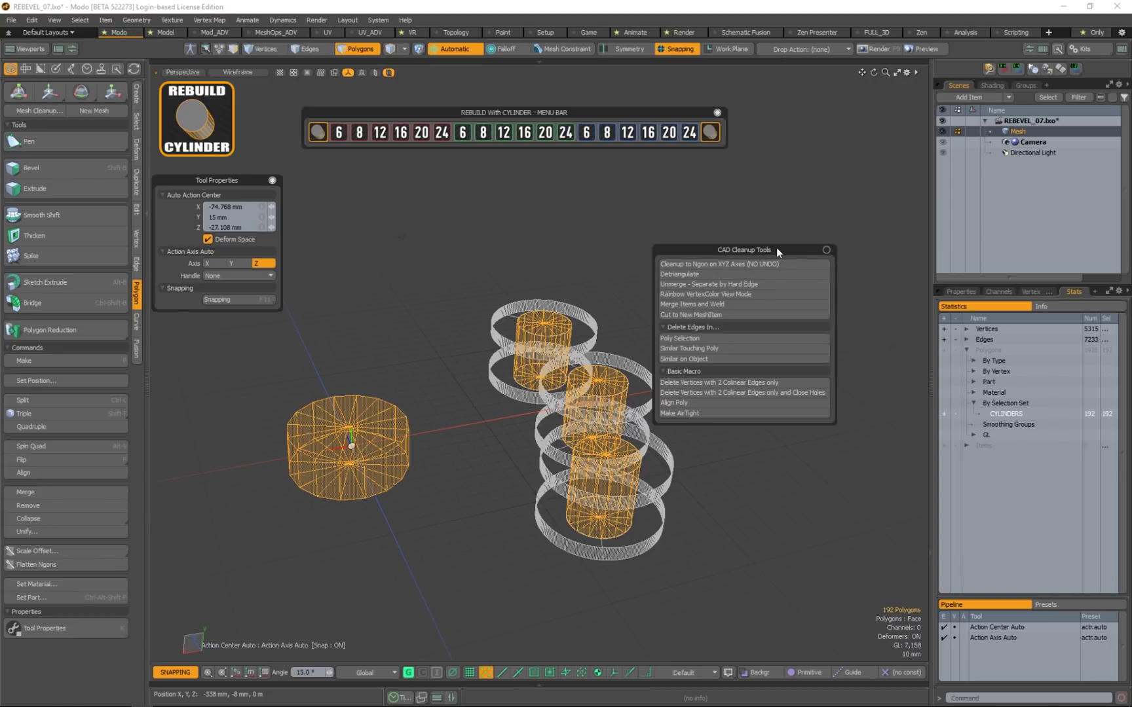
pyautogui.moveTo(788, 250); pyautogui.dragTo(837, 242)
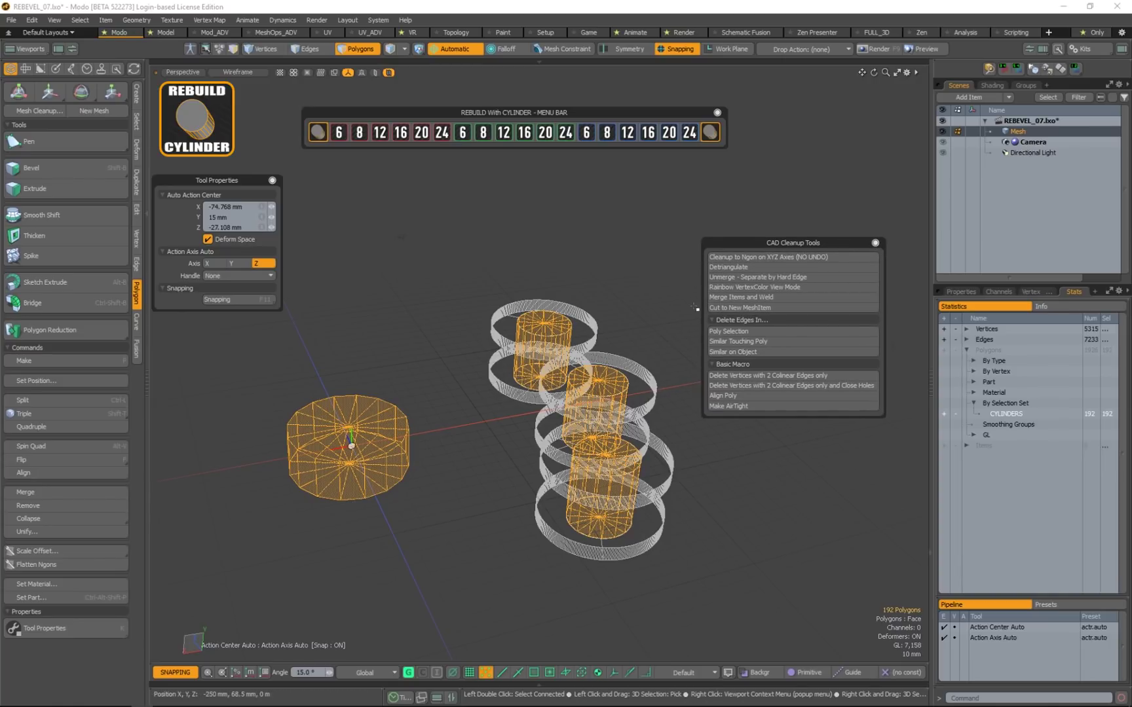
pyautogui.click(775, 309)
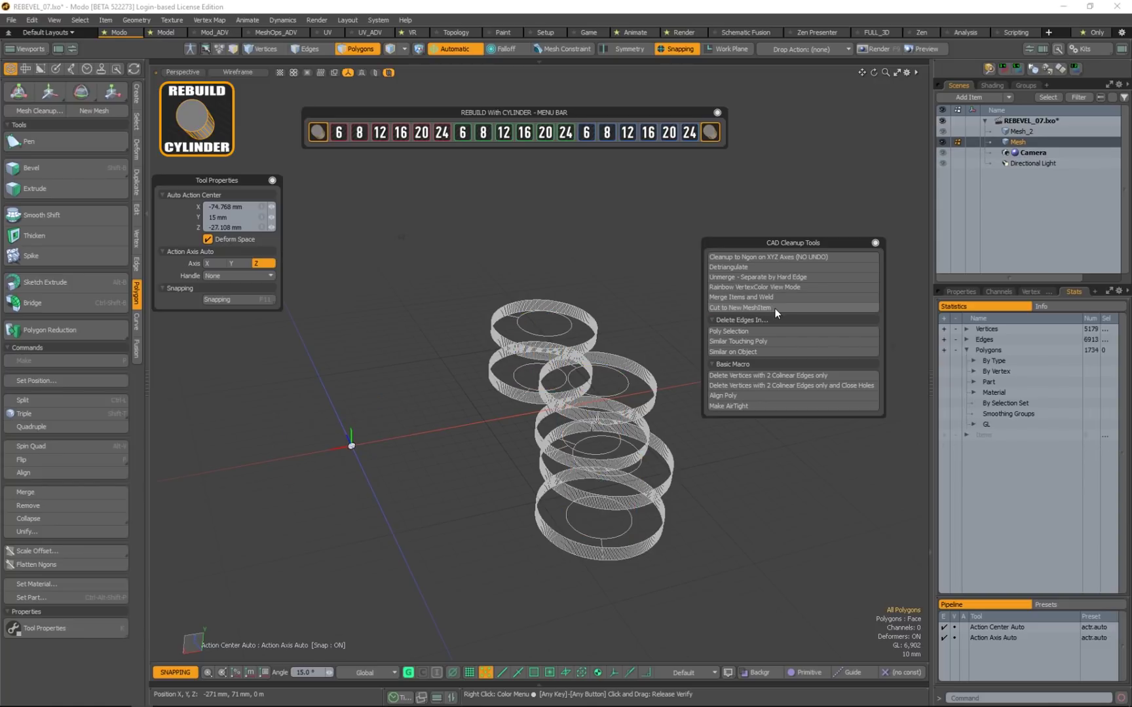
# Make the original Mesh item active, select the first end ring's polygons and rebuild them as 16-sided cylinders along the Y axis
pyautogui.click(1039, 131)
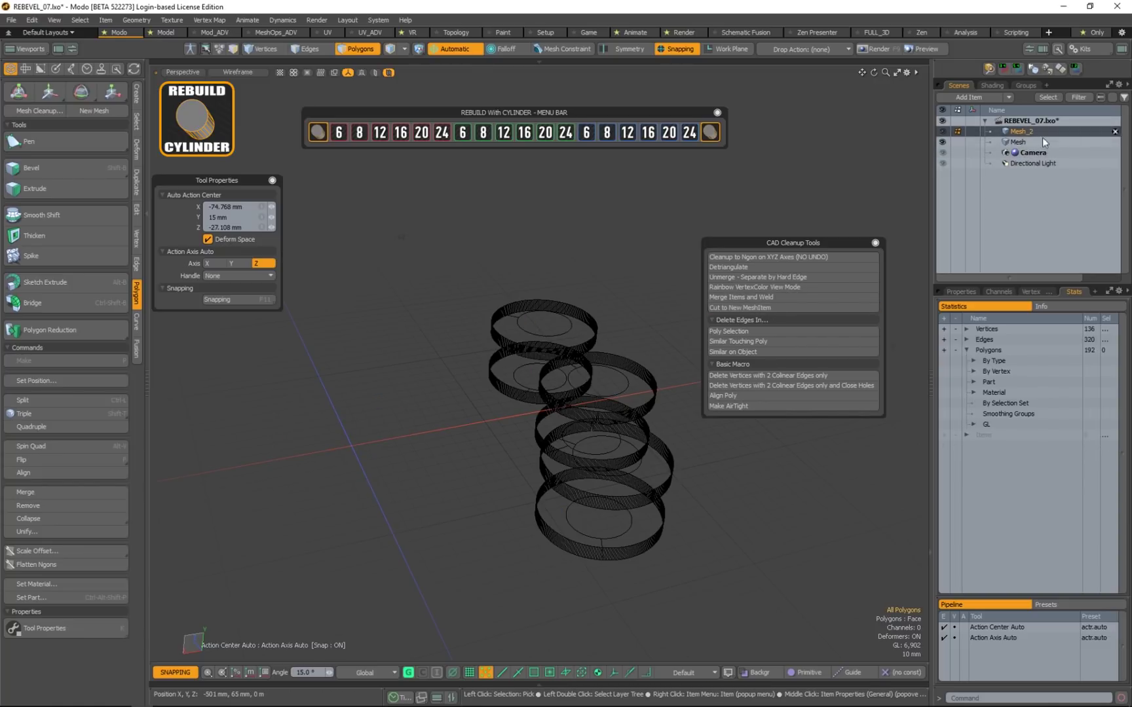
pyautogui.click(1014, 142)
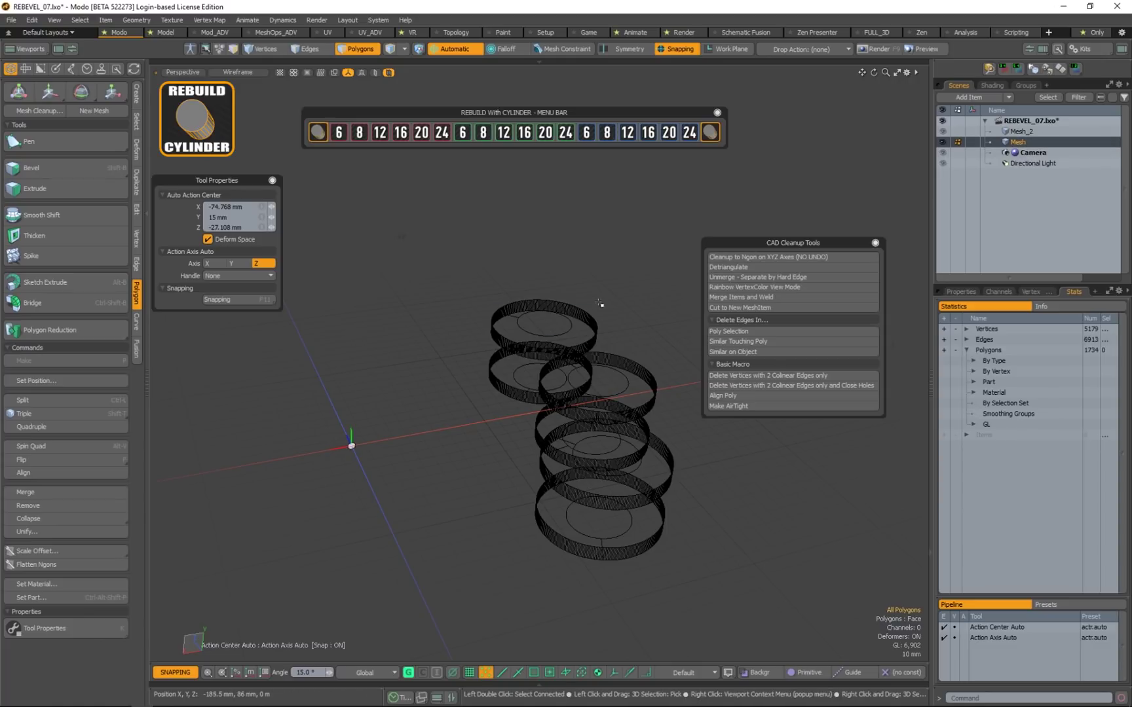
pyautogui.keyDown('alt'); pyautogui.moveTo(616, 273); pyautogui.dragTo(471, 420); pyautogui.keyUp('alt')
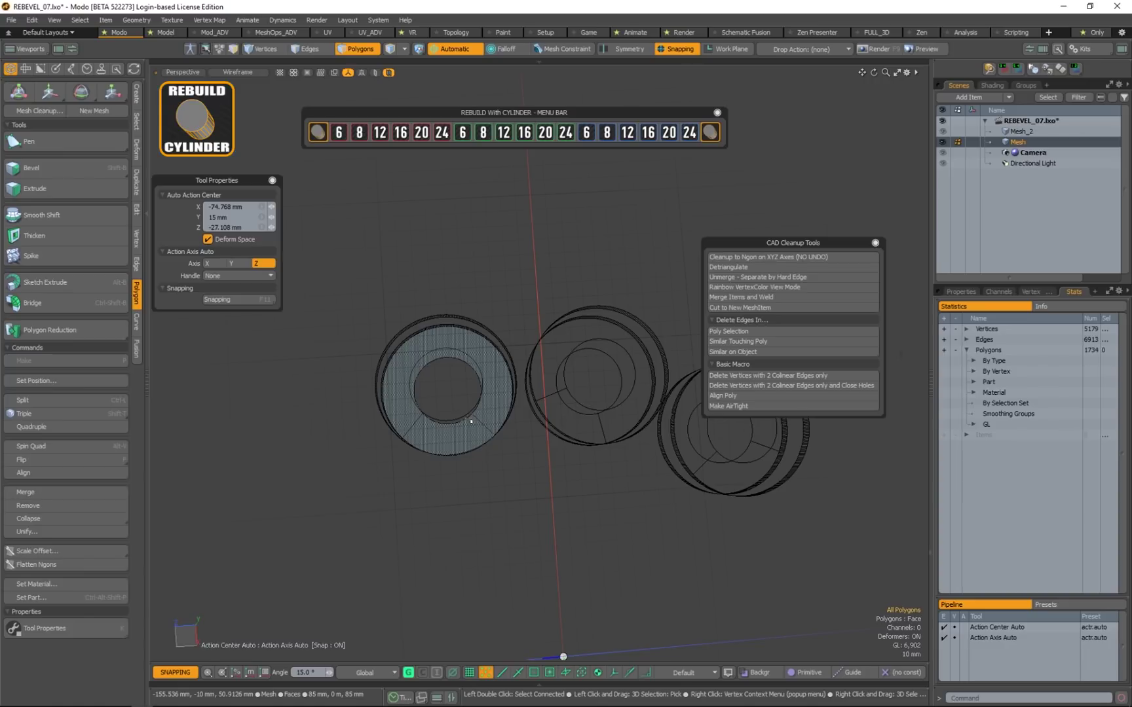
pyautogui.press('8')
pyautogui.hotkey('ctrl', '1')
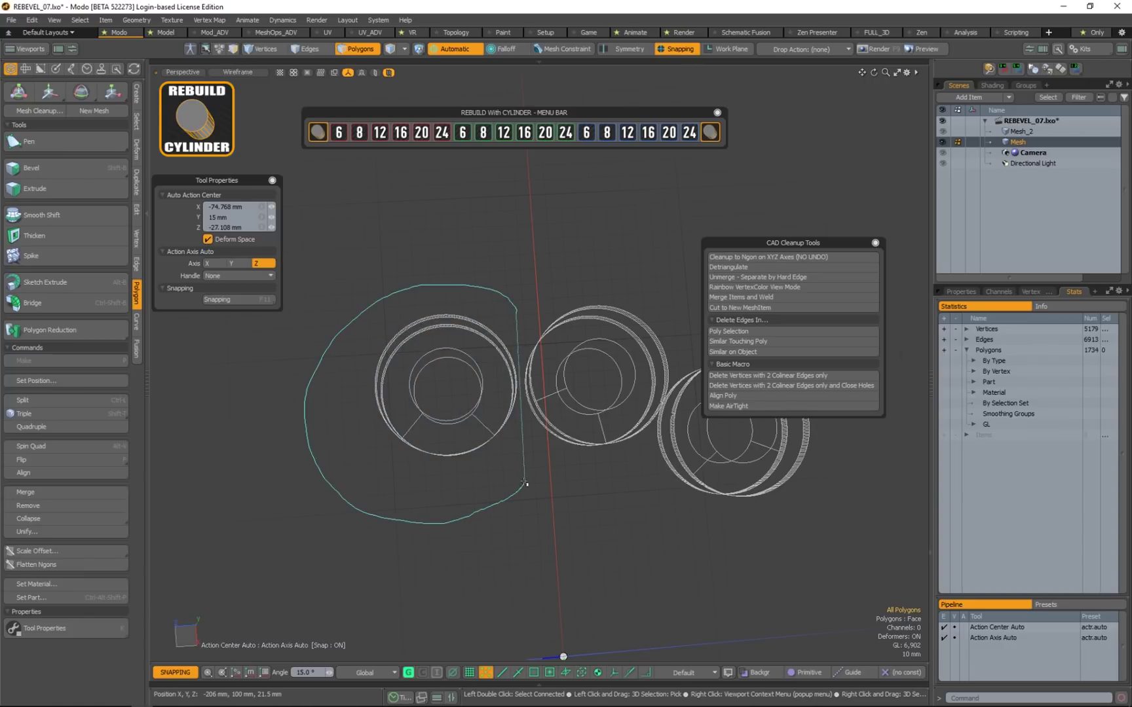
pyautogui.doubleClick(530, 482)
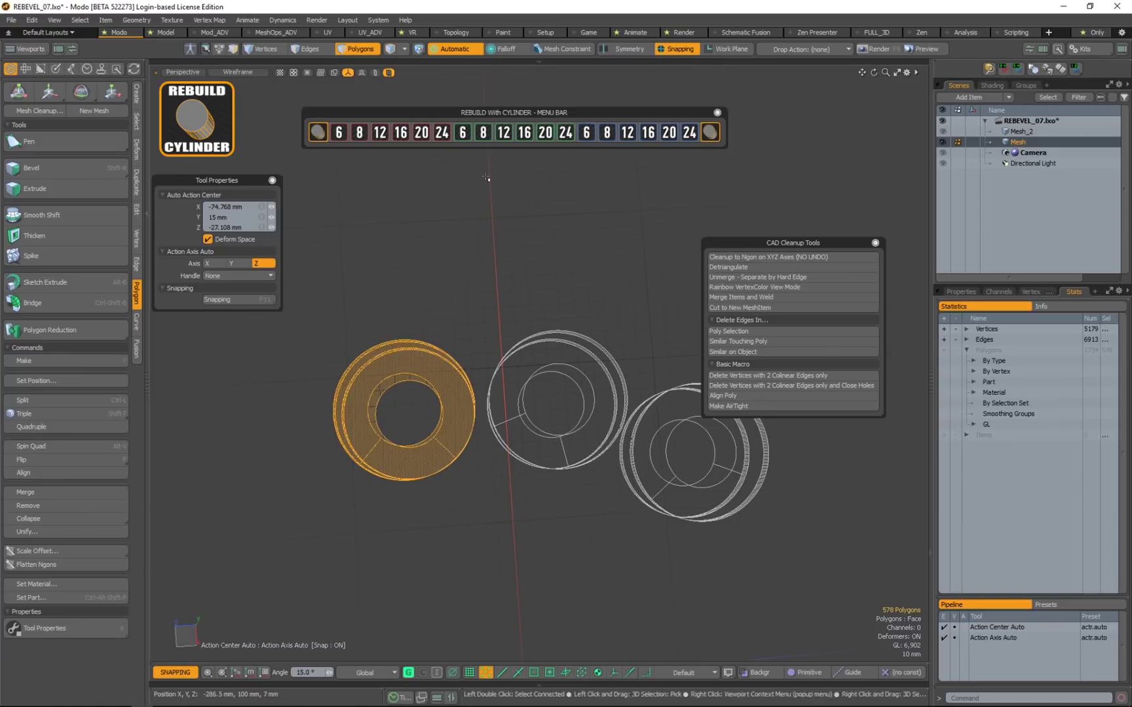
pyautogui.click(528, 135)
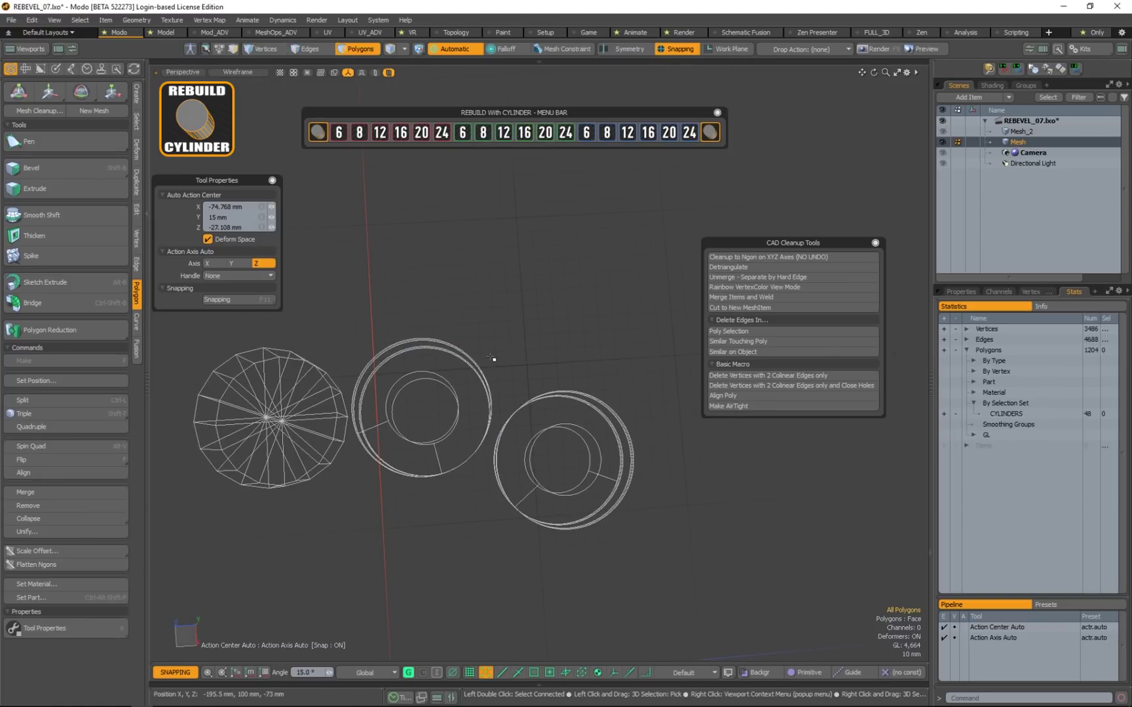
# Rebuild the middle ring and the last ring as 16-sided cylinders along the Y axis
pyautogui.doubleClick(470, 360)
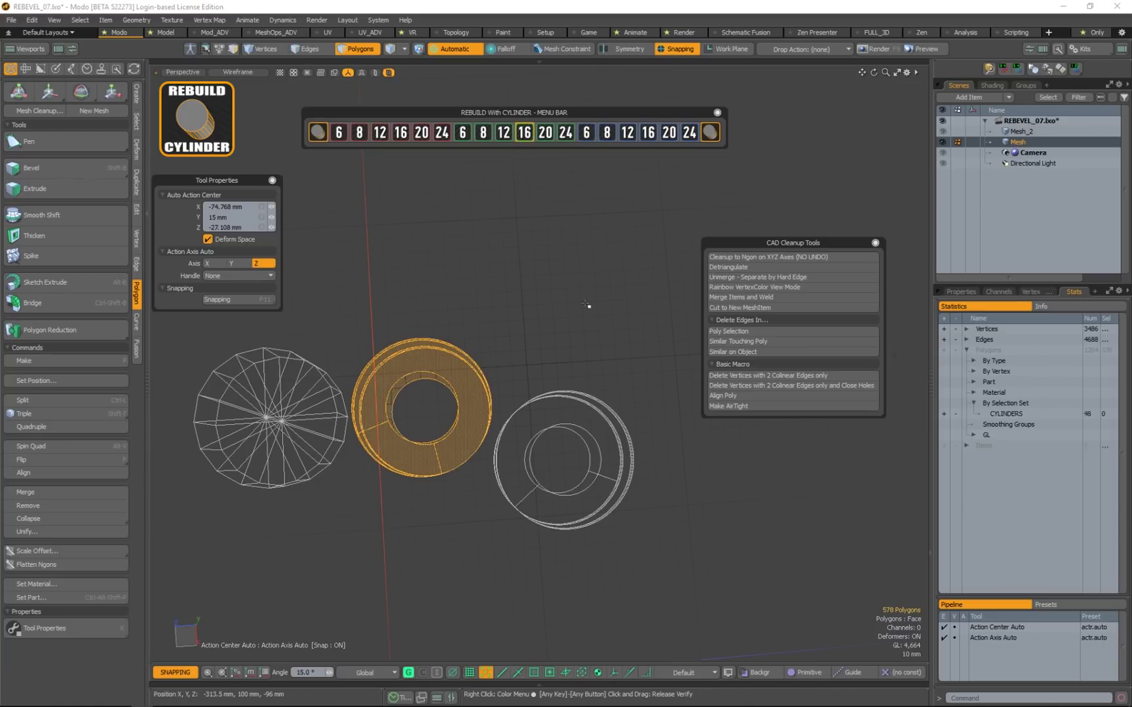
pyautogui.doubleClick(527, 354)
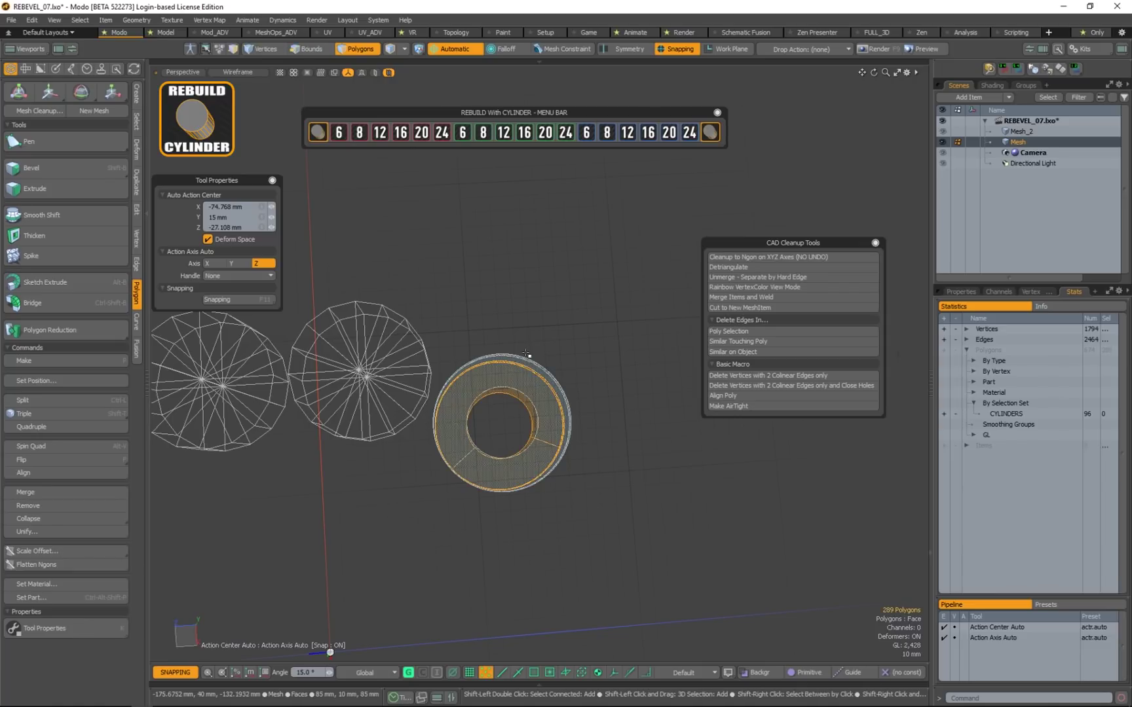
pyautogui.click(524, 132)
# Select all polygons in the CYLINDERS selection set and cut the three outer-ring cylinders to a new mesh item
pyautogui.moveTo(380, 289)
pyautogui.keyDown('alt'); pyautogui.mouseDown()
pyautogui.moveTo(321, 376)
pyautogui.moveTo(550, 426)
pyautogui.mouseUp(); pyautogui.keyUp('alt')
pyautogui.scroll(-3, 570, 435)
pyautogui.moveTo(569, 434)
pyautogui.mouseDown(button='right')
pyautogui.moveTo(189, 551)
pyautogui.moveTo(662, 426)
pyautogui.mouseUp(button='right')
pyautogui.moveTo(662, 426)
pyautogui.keyDown('alt'); pyautogui.mouseDown()
pyautogui.moveTo(861, 490)
pyautogui.moveTo(477, 310)
pyautogui.moveTo(628, 299)
pyautogui.mouseUp(); pyautogui.keyUp('alt')
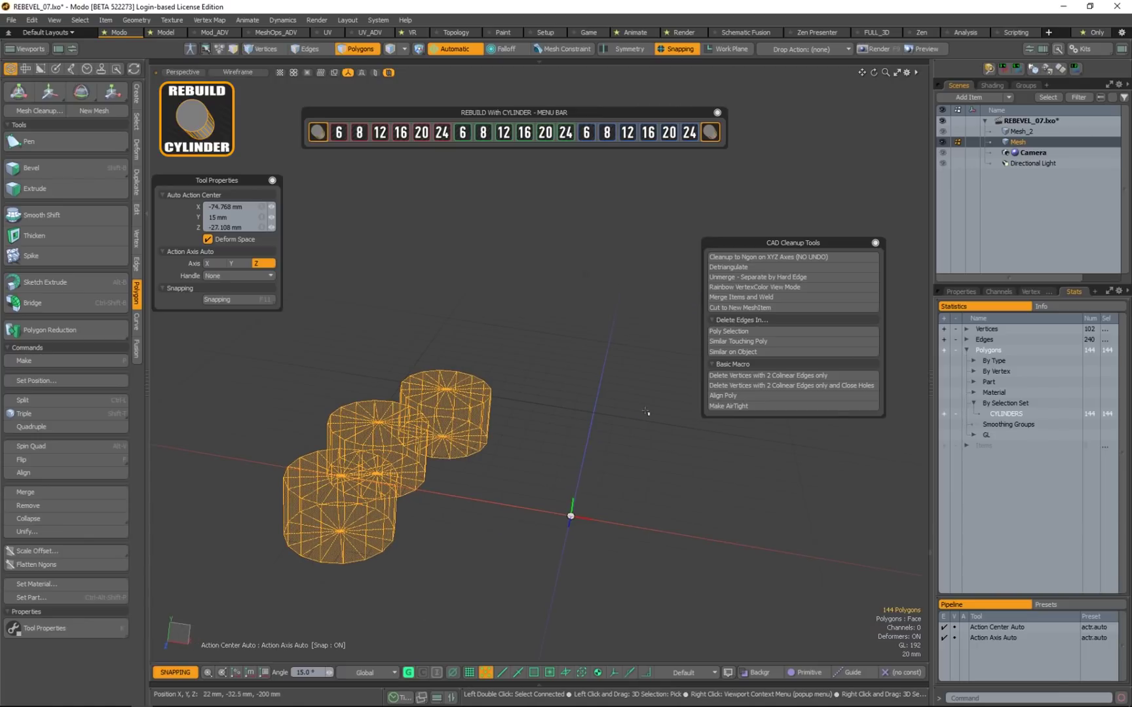
pyautogui.click(788, 305)
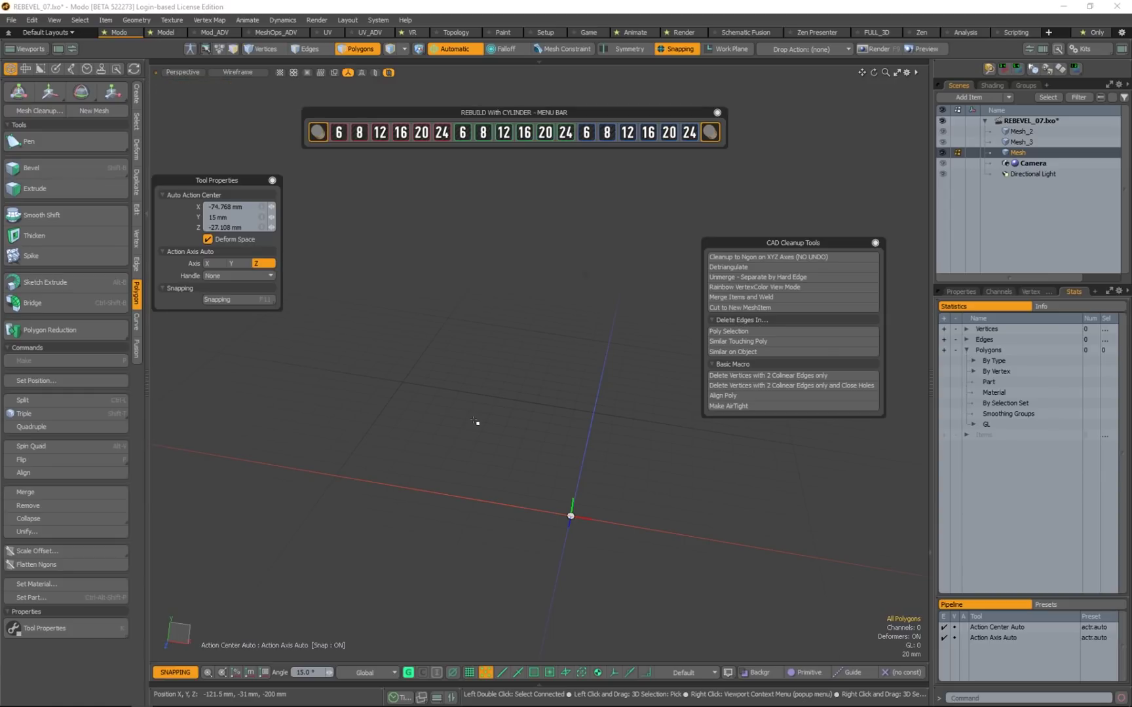
# Paste the plate's polygons back into the Mesh item and unhide all items in Texture shading
pyautogui.hotkey('ctrl', 'v')
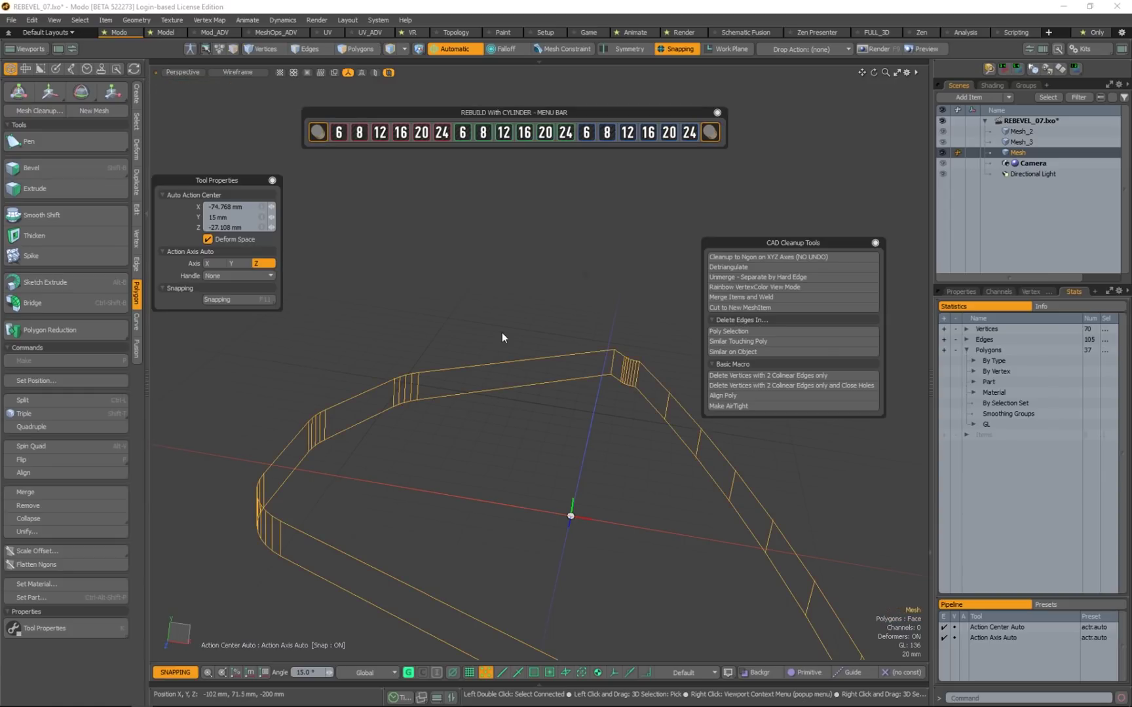
pyautogui.press('u')
pyautogui.moveTo(511, 497)
pyautogui.keyDown('alt'); pyautogui.mouseDown()
pyautogui.moveTo(661, 536)
pyautogui.moveTo(637, 459)
pyautogui.mouseUp(); pyautogui.keyUp('alt')
pyautogui.press('KP_5')
pyautogui.moveTo(562, 478)
pyautogui.keyDown('alt'); pyautogui.mouseDown()
pyautogui.moveTo(498, 462)
pyautogui.moveTo(467, 434)
pyautogui.mouseUp(); pyautogui.keyUp('alt')
pyautogui.scroll(2, 481, 432)
# Select all polygons of the Mesh_2 cylinders and scale them along Y so they extend well beyond both plate faces
pyautogui.click(1021, 141)
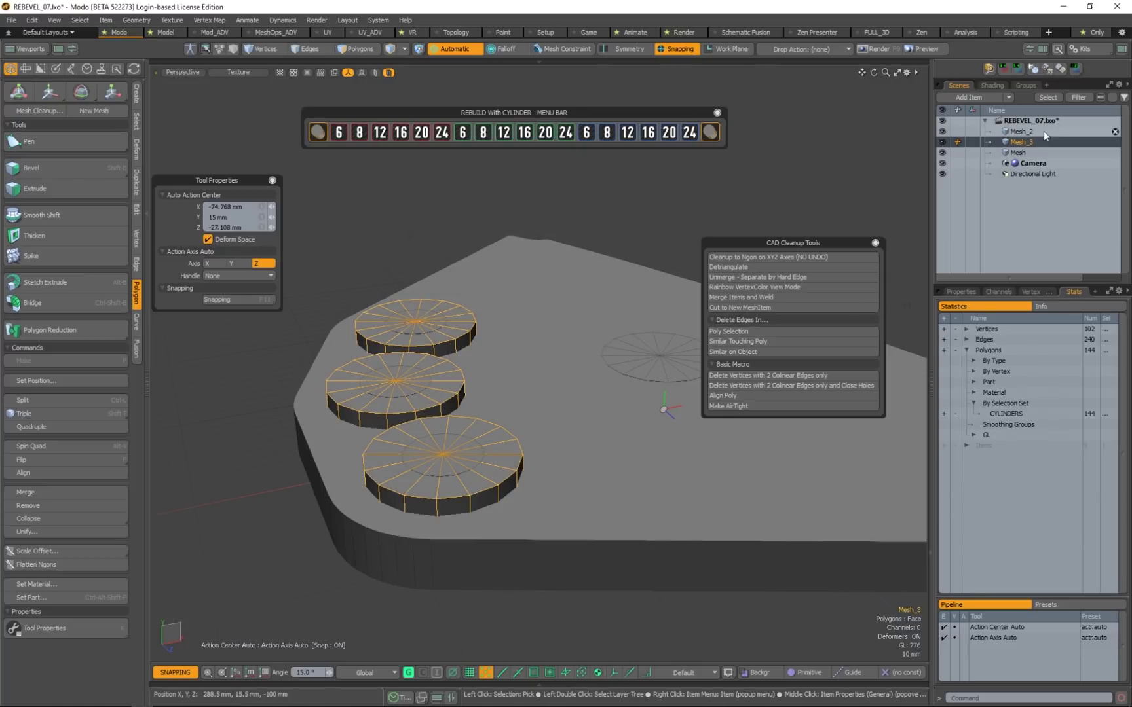
pyautogui.click(1022, 131)
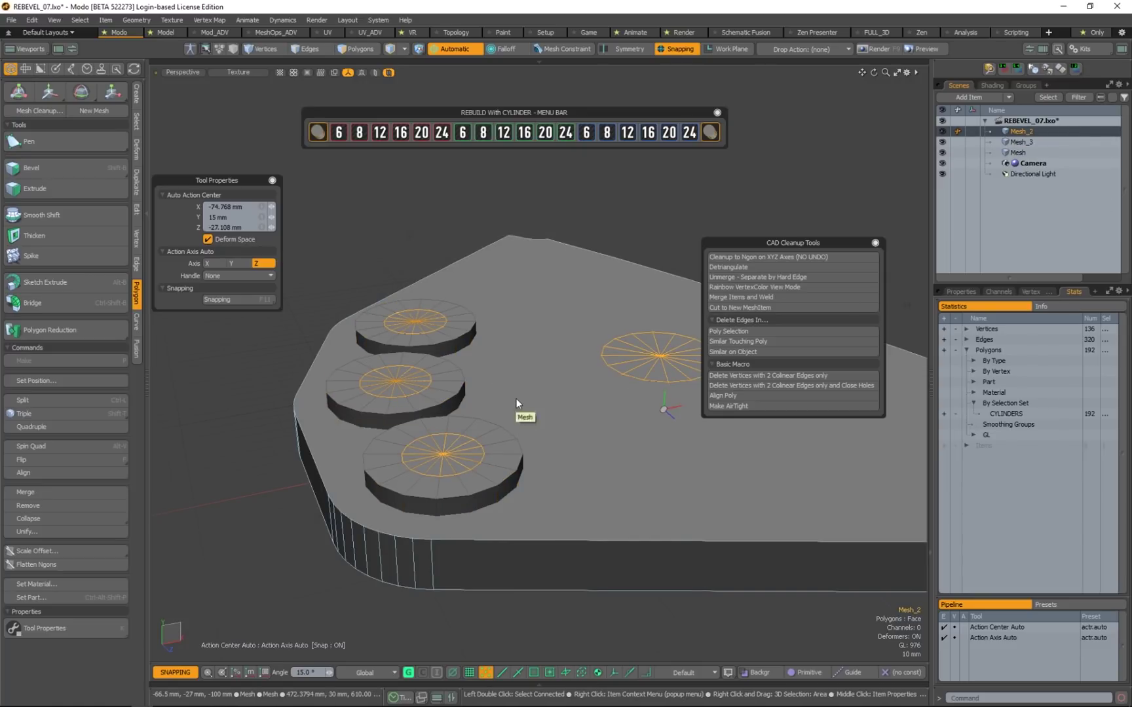
pyautogui.press('3')
pyautogui.press('[')
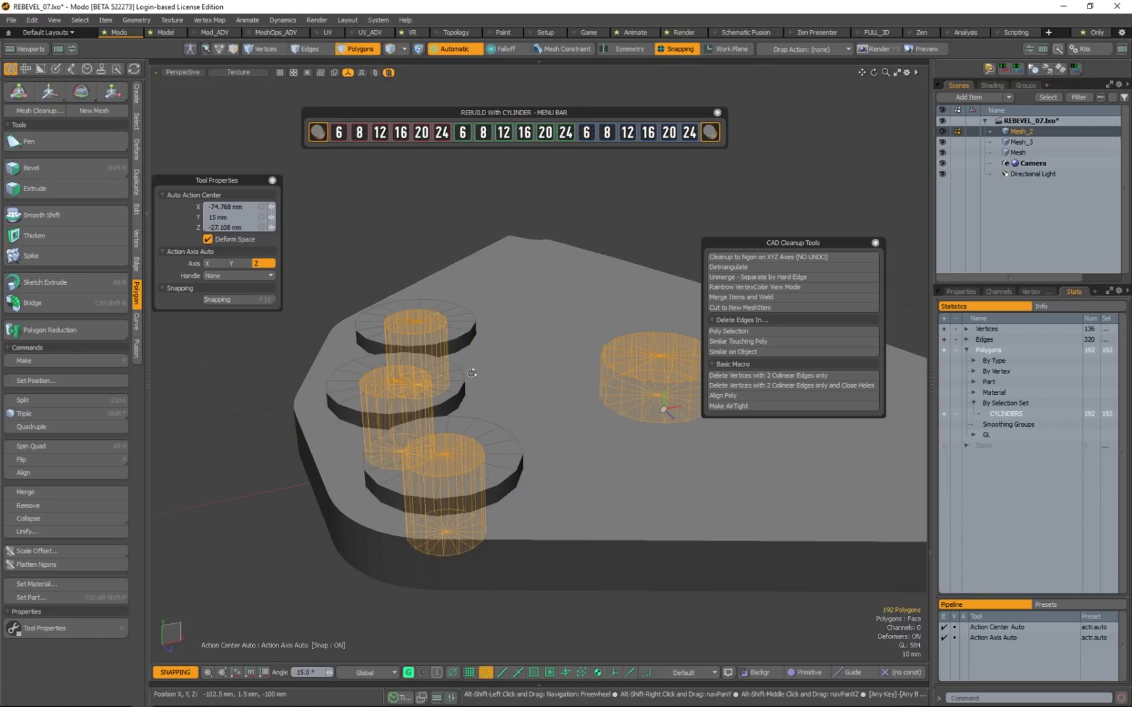
pyautogui.keyDown('alt'); pyautogui.keyDown('shift'); pyautogui.moveTo(604, 413); pyautogui.dragTo(551, 432); pyautogui.keyUp('shift'); pyautogui.keyUp('alt')
pyautogui.press('r')
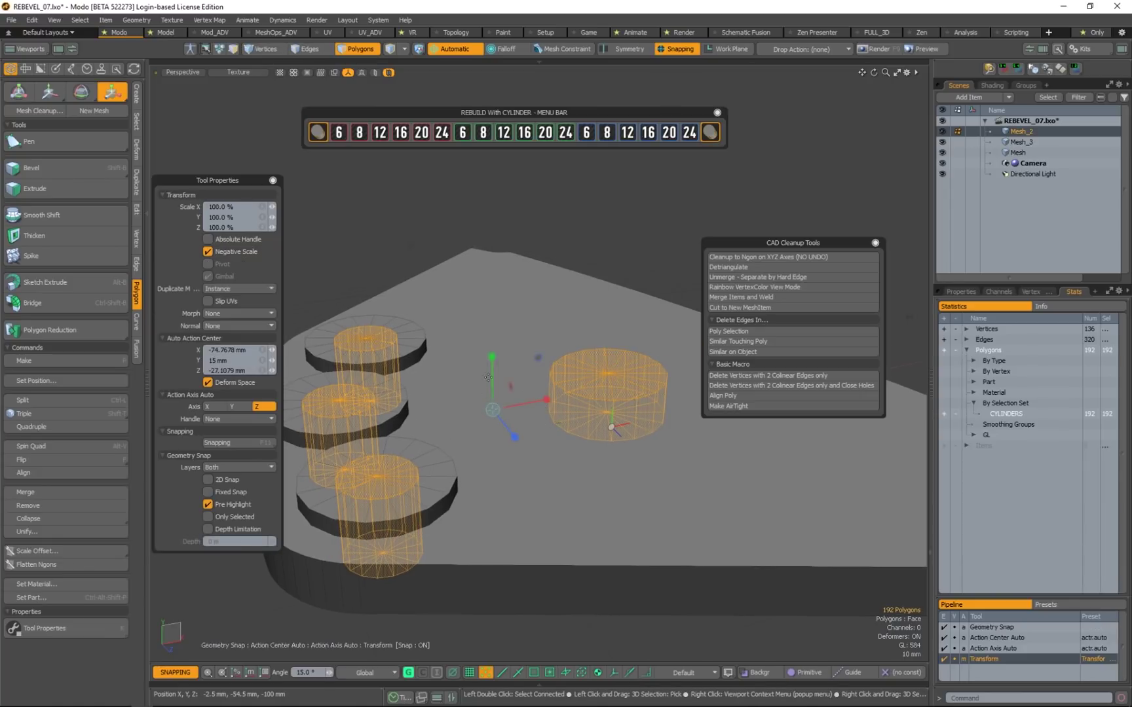
pyautogui.moveTo(492, 375); pyautogui.dragTo(491, 126)
pyautogui.press('q')
# Select the cap polygons of the stretched Mesh_2 cylinders and clear that selection
pyautogui.keyDown('alt'); pyautogui.moveTo(496, 532); pyautogui.dragTo(465, 422); pyautogui.keyUp('alt')
pyautogui.keyDown('alt'); pyautogui.moveTo(544, 508); pyautogui.dragTo(492, 483); pyautogui.keyUp('alt')
pyautogui.press('1')
pyautogui.press('3')
pyautogui.moveTo(557, 380)
pyautogui.keyDown('shift'); pyautogui.mouseDown()
pyautogui.moveTo(534, 367)
pyautogui.moveTo(577, 340)
pyautogui.moveTo(606, 370)
pyautogui.mouseUp(); pyautogui.keyUp('shift')
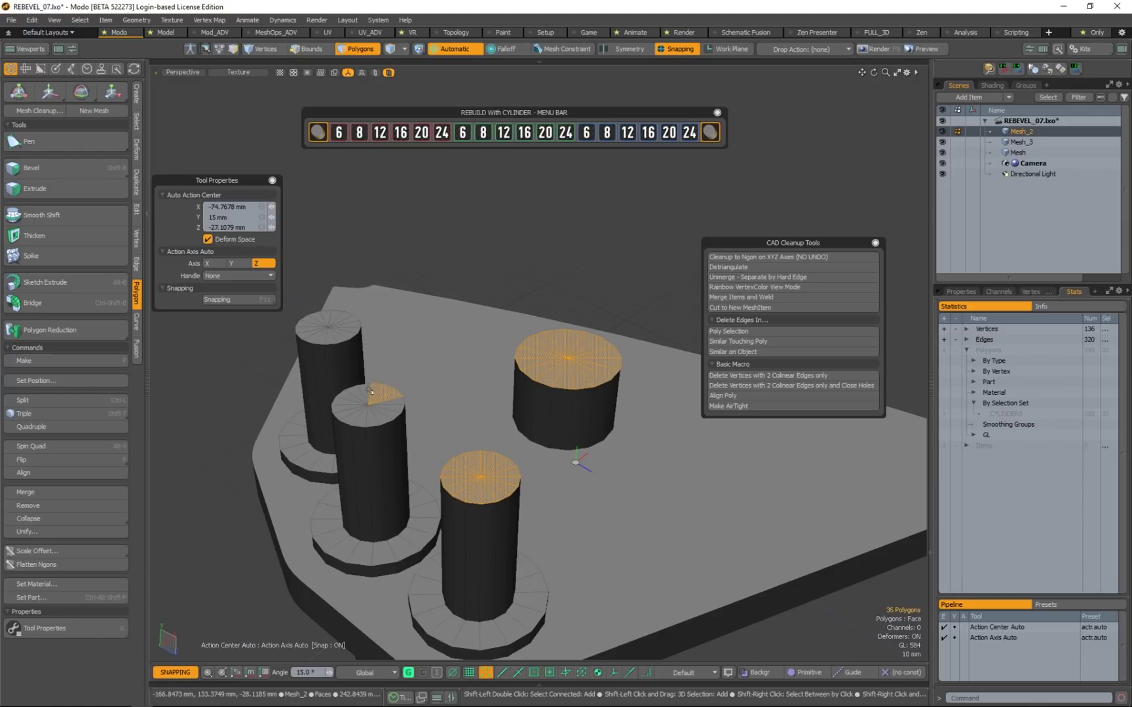
pyautogui.keyDown('alt'); pyautogui.moveTo(335, 333); pyautogui.dragTo(495, 392); pyautogui.keyUp('alt')
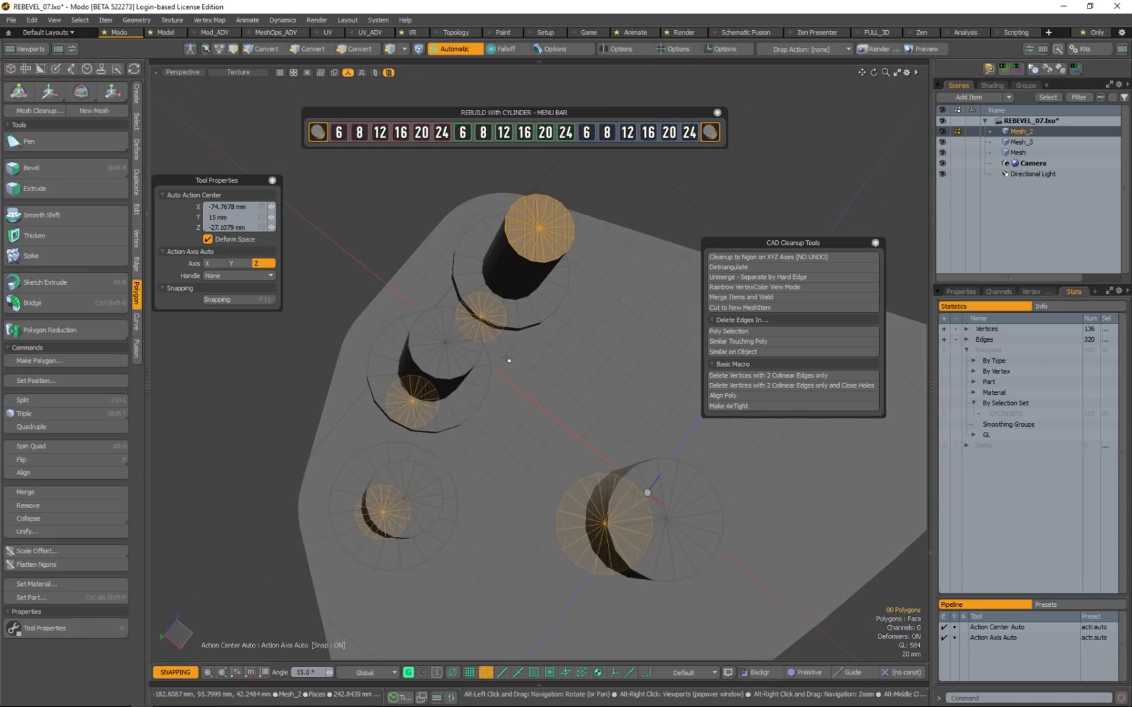
pyautogui.click(518, 321)
# Switch to item selection and isolate the Mesh_3 ring cylinders
pyautogui.press('5')
pyautogui.click(545, 310)
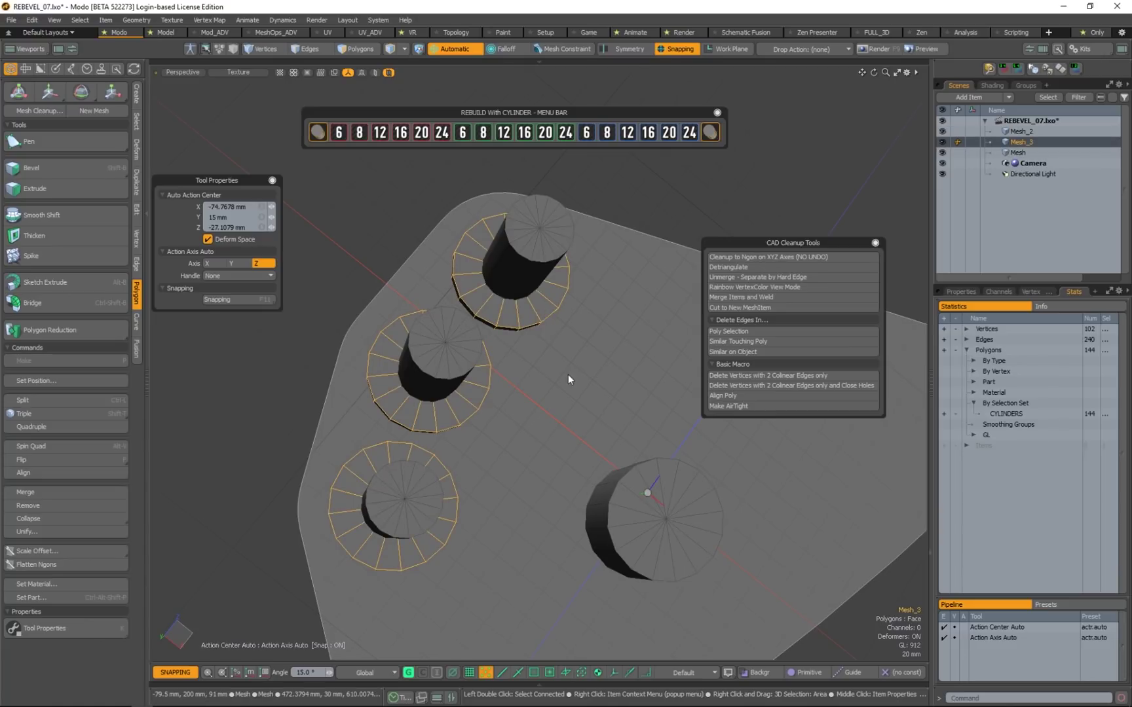
pyautogui.hotkey('shift', 'h')
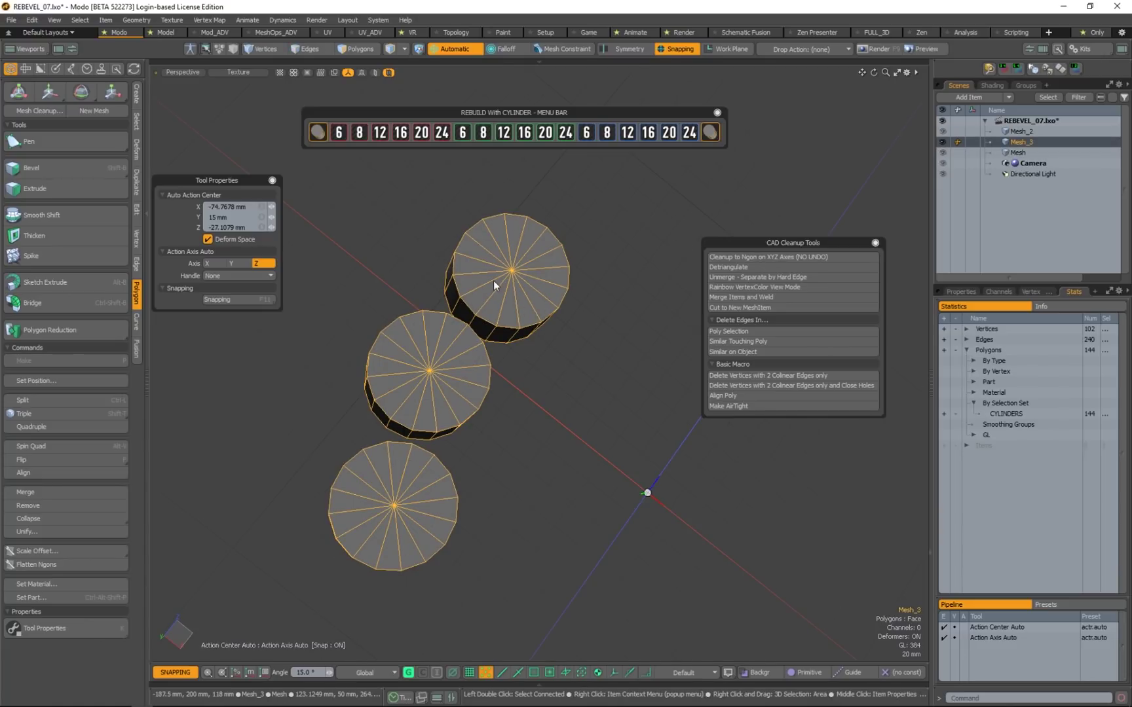
pyautogui.keyDown('alt'); pyautogui.moveTo(483, 282); pyautogui.dragTo(462, 290); pyautogui.keyUp('alt')
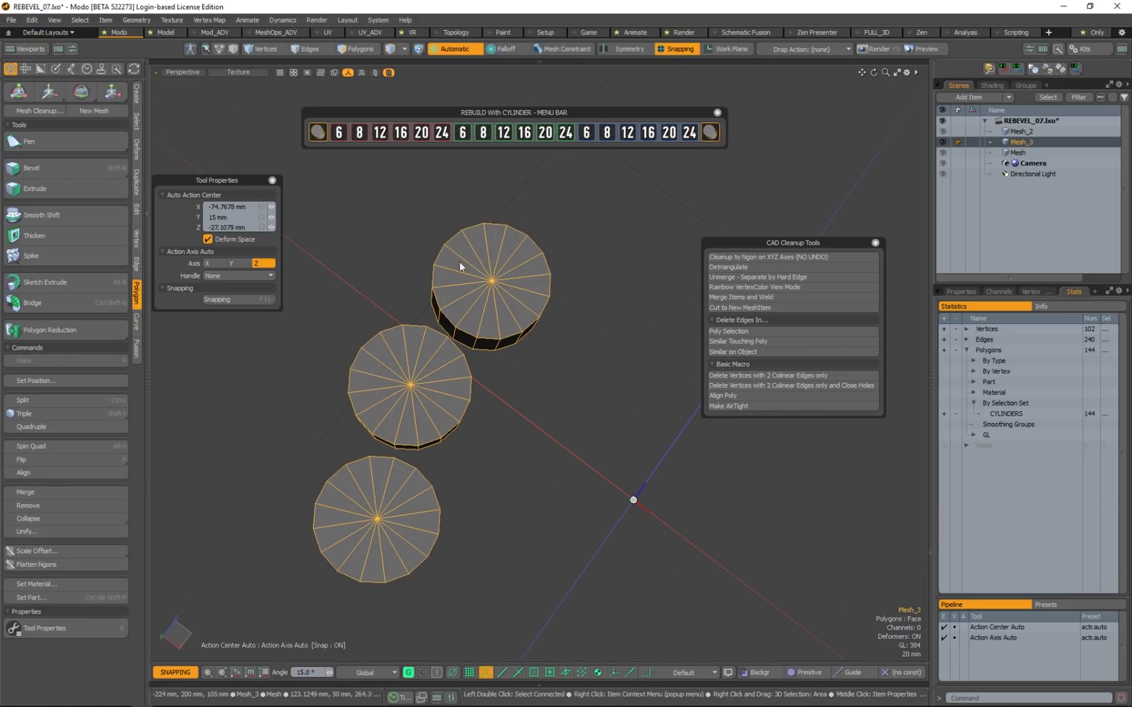
pyautogui.keyDown('alt'); pyautogui.moveTo(498, 505); pyautogui.dragTo(573, 512); pyautogui.keyUp('alt')
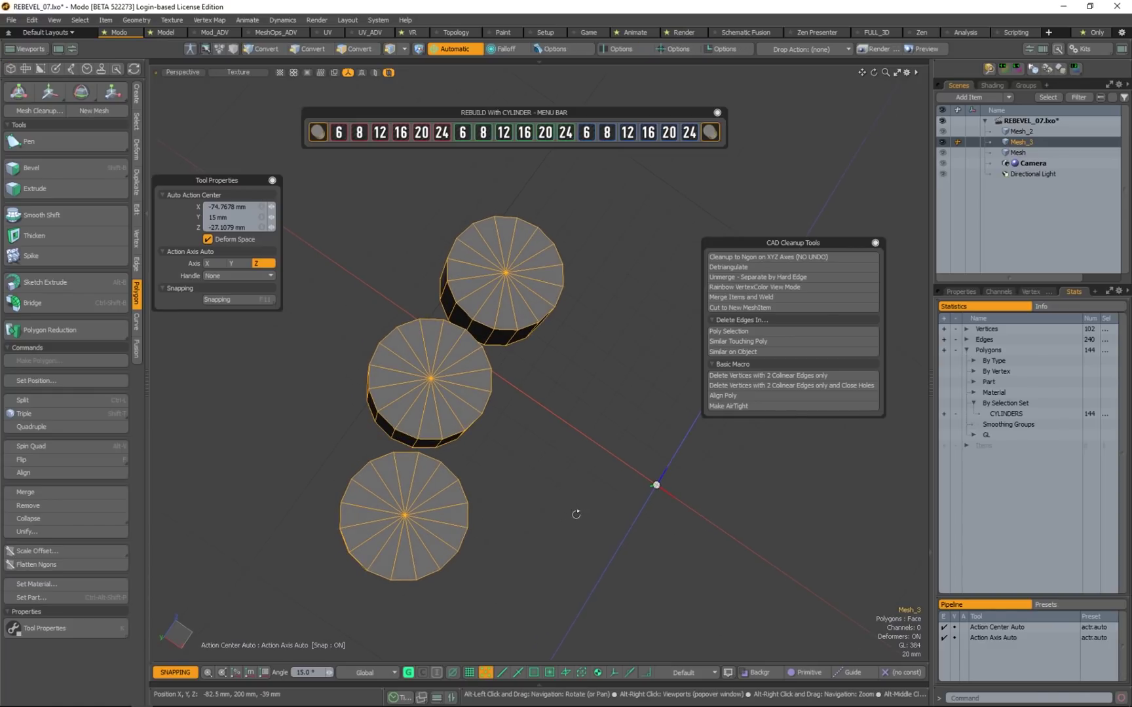
pyautogui.keyDown('alt'); pyautogui.moveTo(528, 381); pyautogui.dragTo(536, 391); pyautogui.keyUp('alt')
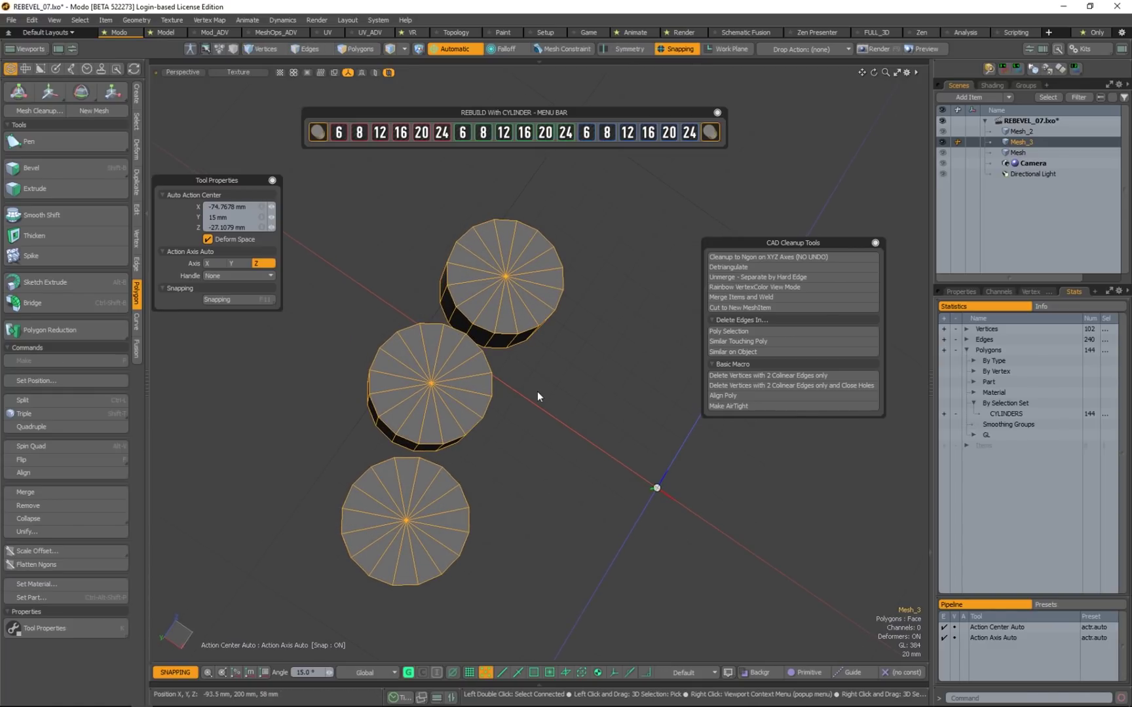
# Try to merge one Mesh_3 cylinder's triangulated cap by deleting its inner edges, and undo the deletion
pyautogui.press('3')
pyautogui.moveTo(522, 293)
pyautogui.mouseDown()
pyautogui.moveTo(510, 253)
pyautogui.moveTo(538, 289)
pyautogui.mouseUp()
pyautogui.moveTo(618, 341)
pyautogui.keyDown('alt'); pyautogui.keyDown('shift'); pyautogui.mouseDown()
pyautogui.moveTo(556, 362)
pyautogui.moveTo(576, 361)
pyautogui.mouseUp(); pyautogui.keyUp('shift'); pyautogui.keyUp('alt')
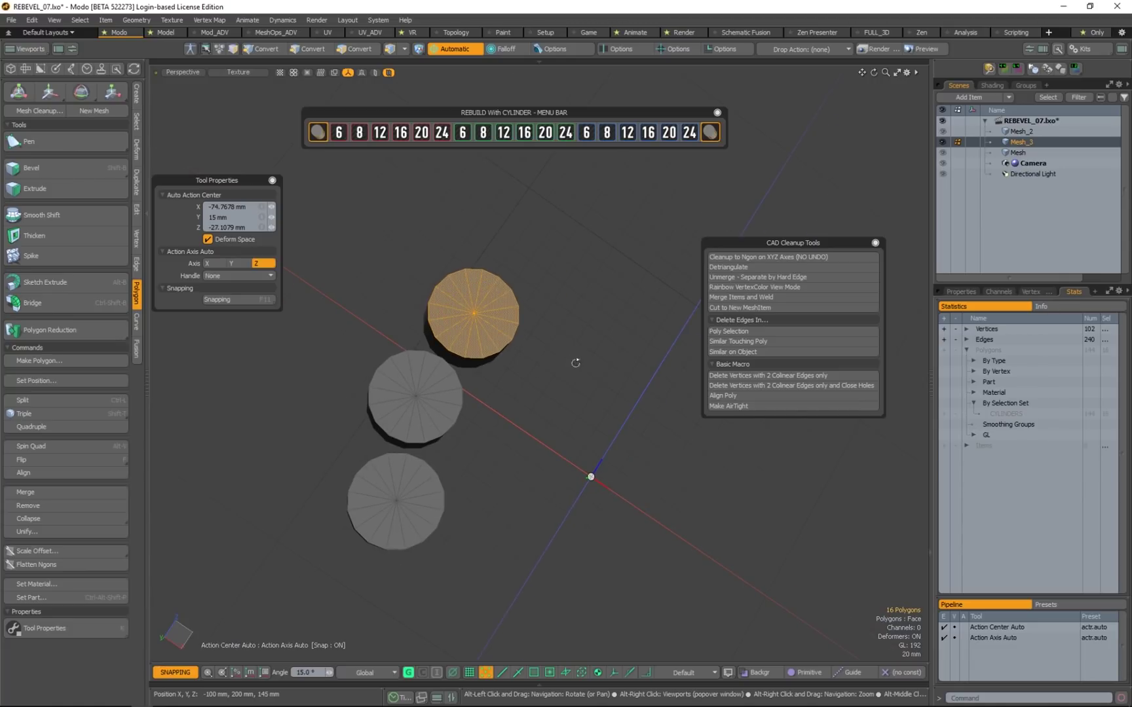
pyautogui.click(768, 352)
pyautogui.keyDown('alt'); pyautogui.moveTo(572, 448); pyautogui.dragTo(588, 416); pyautogui.keyUp('alt')
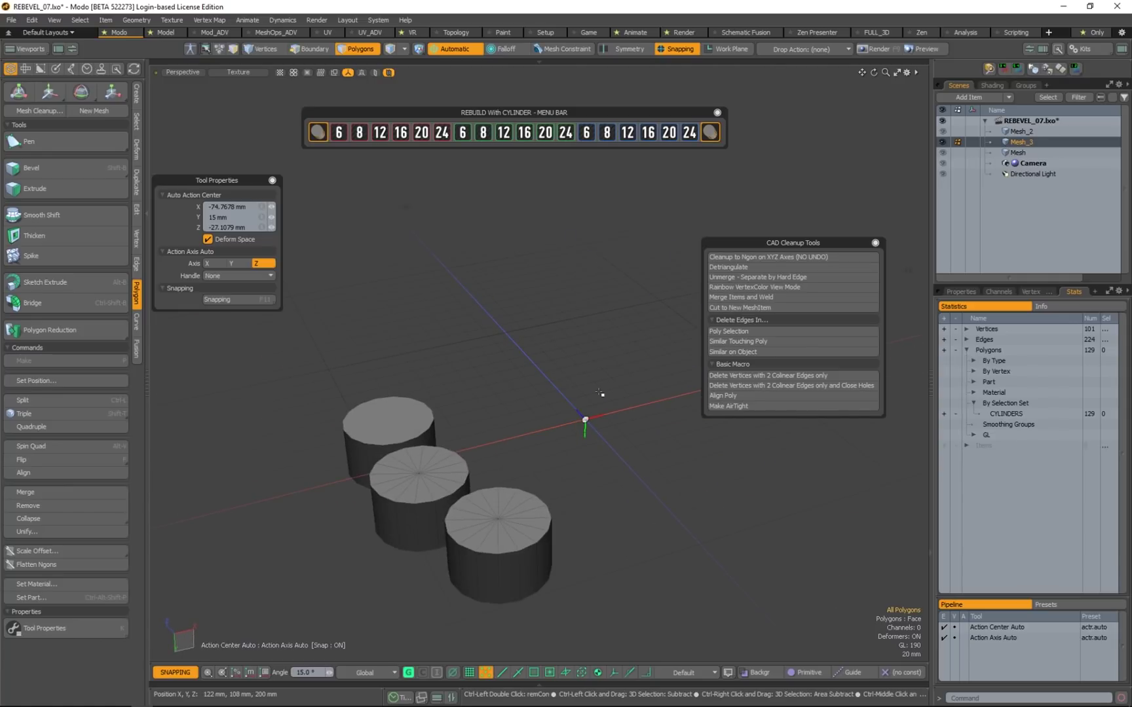
pyautogui.hotkey('ctrl', 'z')
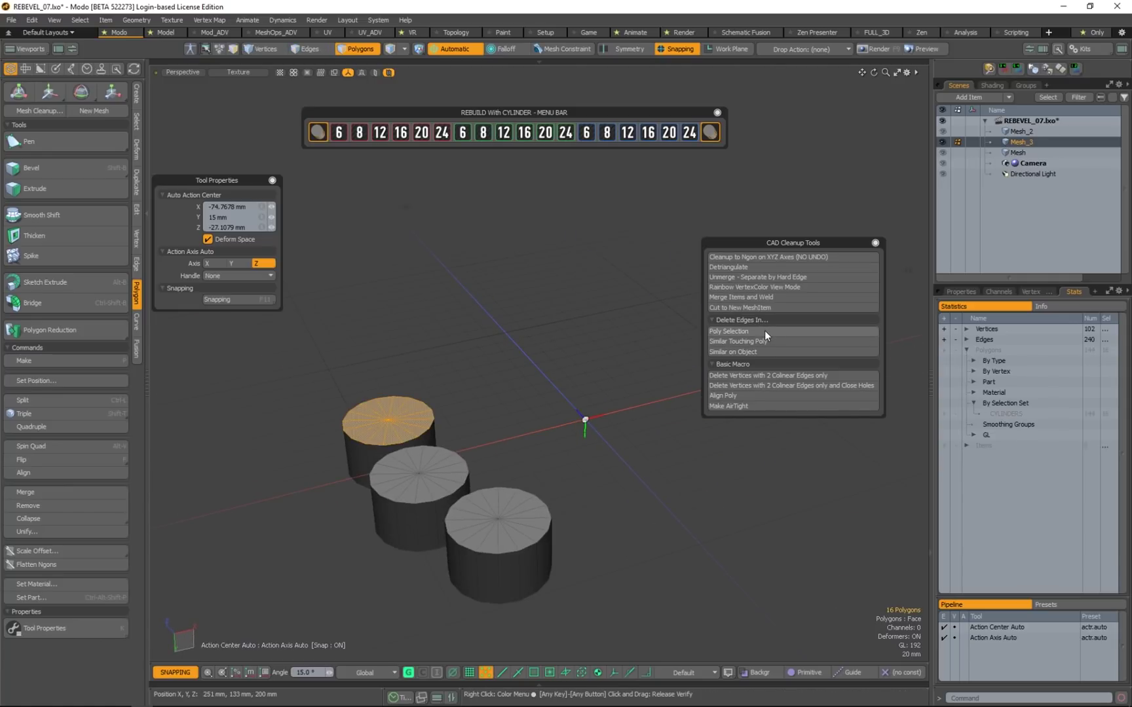
# Select cap segments on the three Mesh_3 cylinders and delete the edges inside the caps with Similar on Object
pyautogui.keyDown('alt'); pyautogui.moveTo(451, 421); pyautogui.dragTo(485, 448); pyautogui.keyUp('alt')
pyautogui.keyDown('alt'); pyautogui.moveTo(535, 547); pyautogui.dragTo(545, 265); pyautogui.keyUp('alt')
pyautogui.keyDown('shift'); pyautogui.click(499, 360); pyautogui.keyUp('shift')
pyautogui.keyDown('shift'); pyautogui.click(383, 414); pyautogui.keyUp('shift')
pyautogui.keyDown('shift'); pyautogui.click(294, 492); pyautogui.keyUp('shift')
pyautogui.keyDown('shift'); pyautogui.click(295, 508); pyautogui.keyUp('shift')
pyautogui.scroll(3, 498, 393)
pyautogui.keyDown('alt'); pyautogui.moveTo(524, 469); pyautogui.dragTo(681, 367); pyautogui.keyUp('alt')
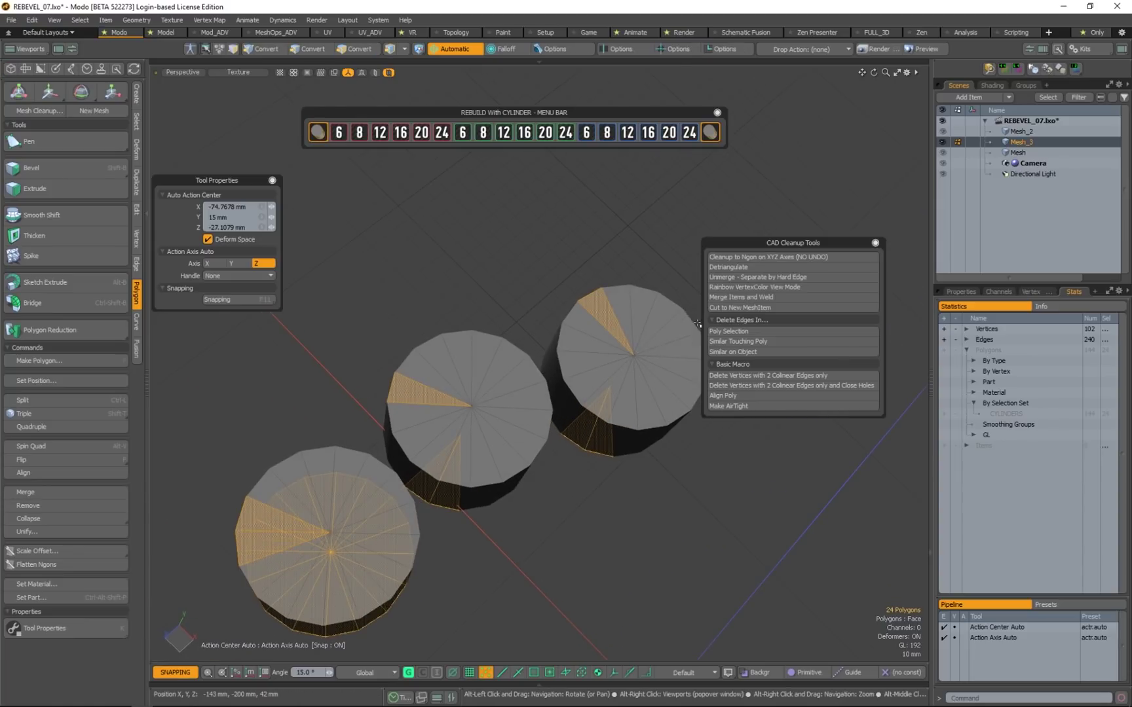
pyautogui.click(783, 351)
# Check the cleaned caps of the Mesh_3 cylinders, return to item selection and unhide all items
pyautogui.click(609, 393)
pyautogui.keyDown('shift'); pyautogui.click(490, 410); pyautogui.keyUp('shift')
pyautogui.keyDown('shift'); pyautogui.click(334, 524); pyautogui.keyUp('shift')
pyautogui.keyDown('alt'); pyautogui.moveTo(486, 265); pyautogui.dragTo(566, 543); pyautogui.keyUp('alt')
pyautogui.keyDown('alt'); pyautogui.moveTo(529, 308); pyautogui.dragTo(537, 409); pyautogui.keyUp('alt')
pyautogui.keyDown('alt'); pyautogui.moveTo(432, 480); pyautogui.dragTo(563, 367); pyautogui.keyUp('alt')
pyautogui.click(588, 313)
pyautogui.press('5')
pyautogui.press('u')
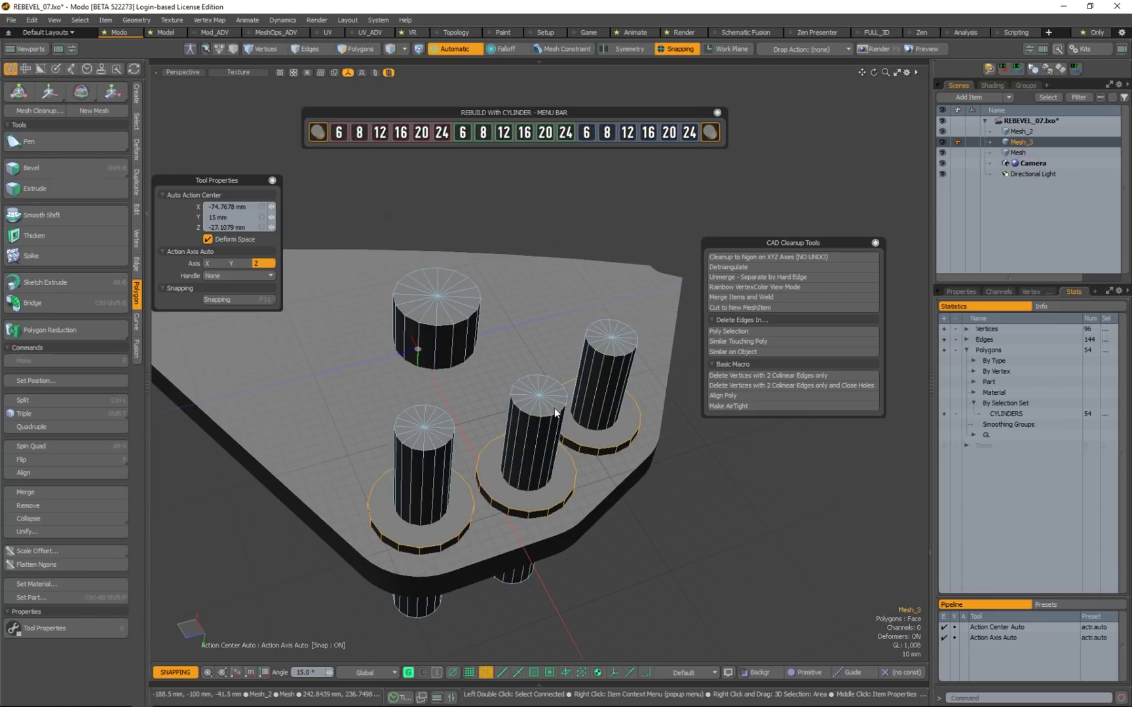
# Isolate the Mesh_2 cylinders together with the plate, and select only the plate's Mesh item
pyautogui.click(578, 384)
pyautogui.keyDown('alt'); pyautogui.moveTo(655, 501); pyautogui.dragTo(452, 319); pyautogui.keyUp('alt')
pyautogui.click(521, 467)
pyautogui.click(633, 435)
pyautogui.keyDown('alt'); pyautogui.moveTo(633, 360); pyautogui.dragTo(622, 348); pyautogui.keyUp('alt')
pyautogui.click(531, 492)
pyautogui.keyDown('shift'); pyautogui.click(624, 472); pyautogui.keyUp('shift')
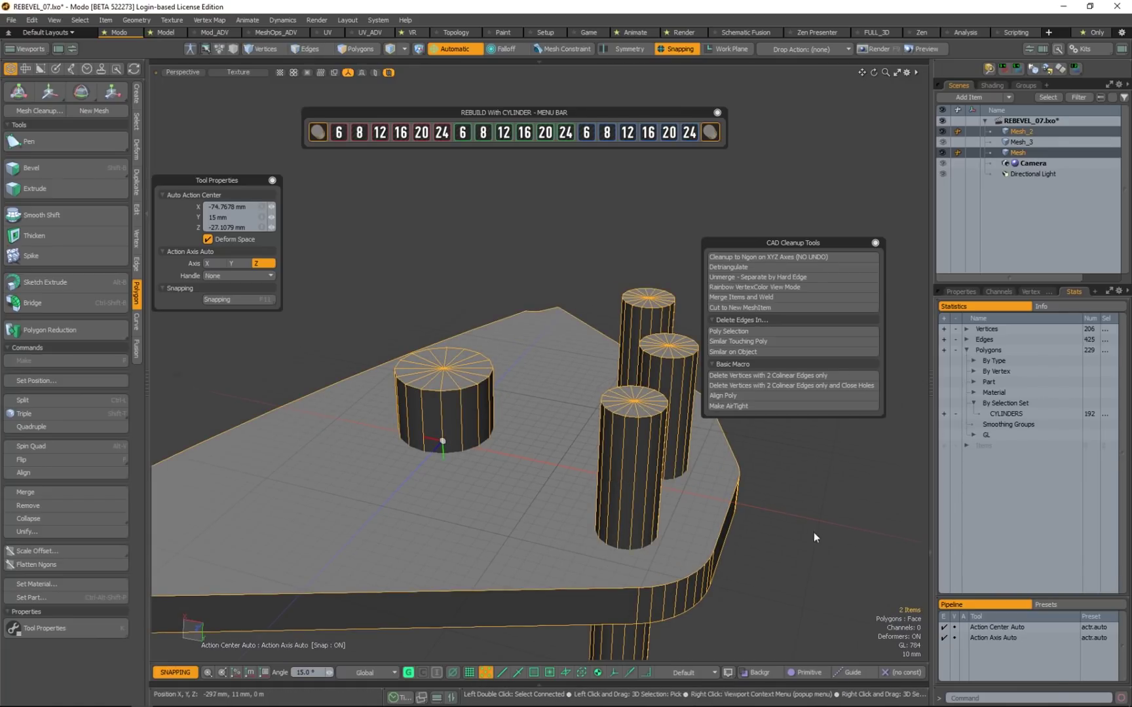
pyautogui.keyDown('alt'); pyautogui.moveTo(808, 531); pyautogui.dragTo(739, 513); pyautogui.keyUp('alt')
pyautogui.click(660, 490)
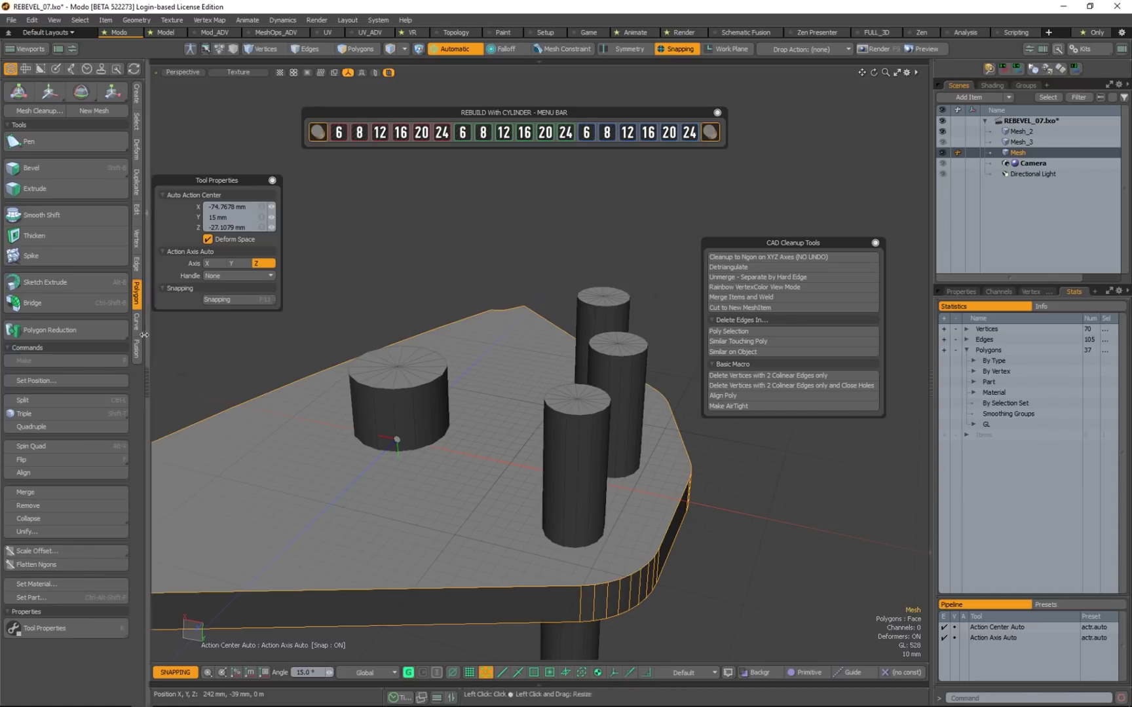
# Run a Boolean Subtract on the plate with the background cylinders as the drive mesh
pyautogui.click(137, 211)
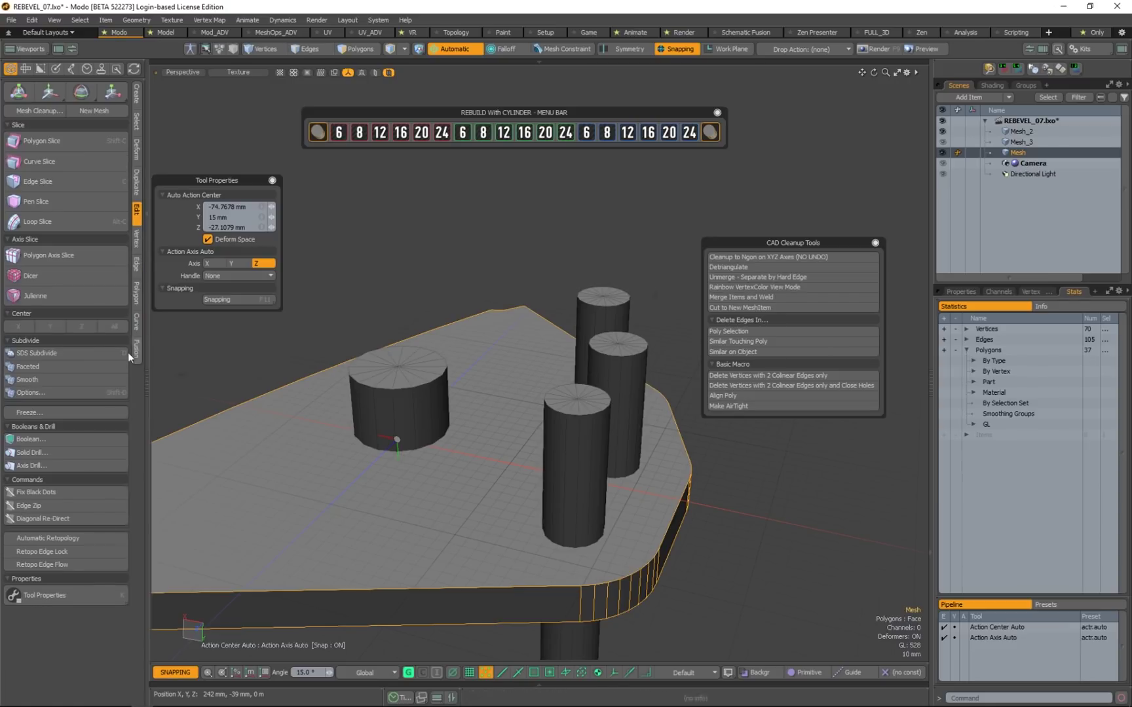
pyautogui.click(50, 440)
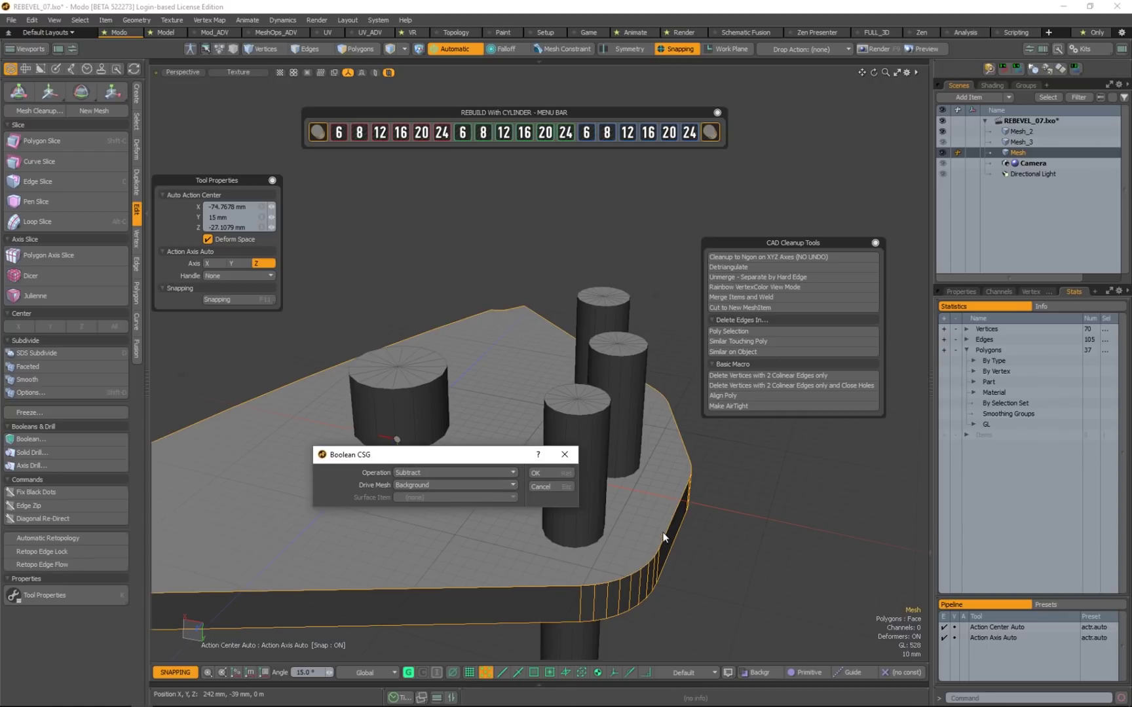
pyautogui.click(557, 475)
# Hide the Mesh_2 cylinders and examine the holes cut through the plate
pyautogui.click(633, 377)
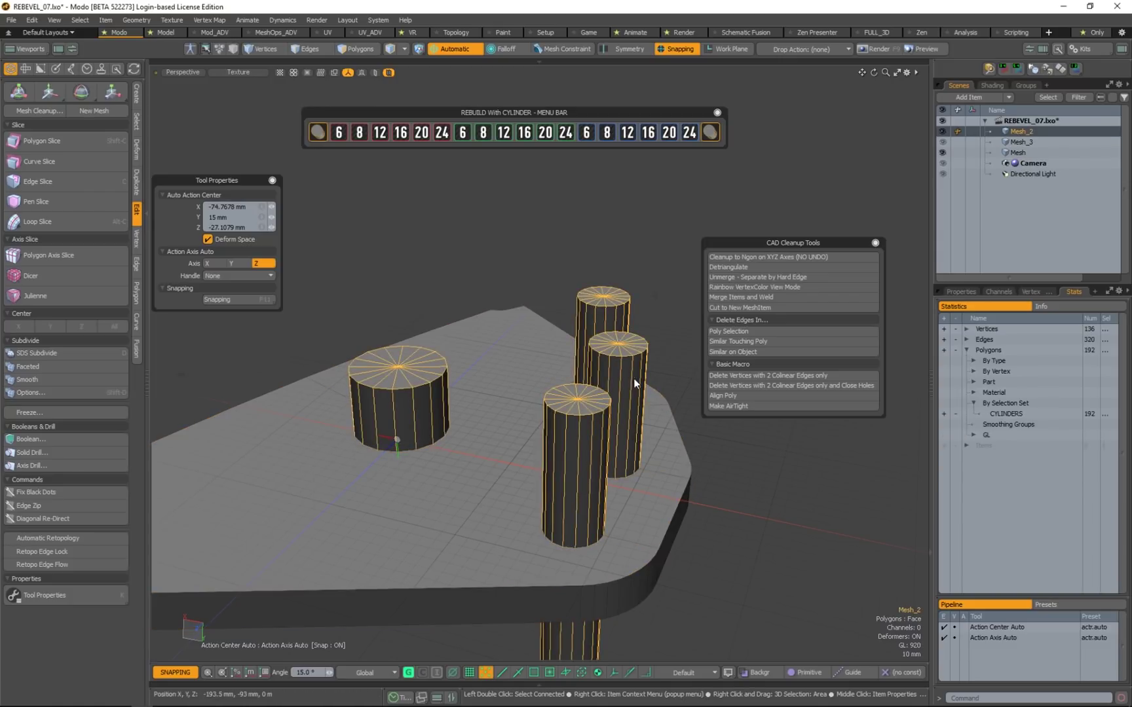
pyautogui.click(942, 131)
pyautogui.click(638, 245)
pyautogui.keyDown('alt'); pyautogui.moveTo(637, 245); pyautogui.dragTo(229, 420); pyautogui.keyUp('alt')
pyautogui.keyDown('alt'); pyautogui.moveTo(633, 431); pyautogui.dragTo(558, 283); pyautogui.keyUp('alt')
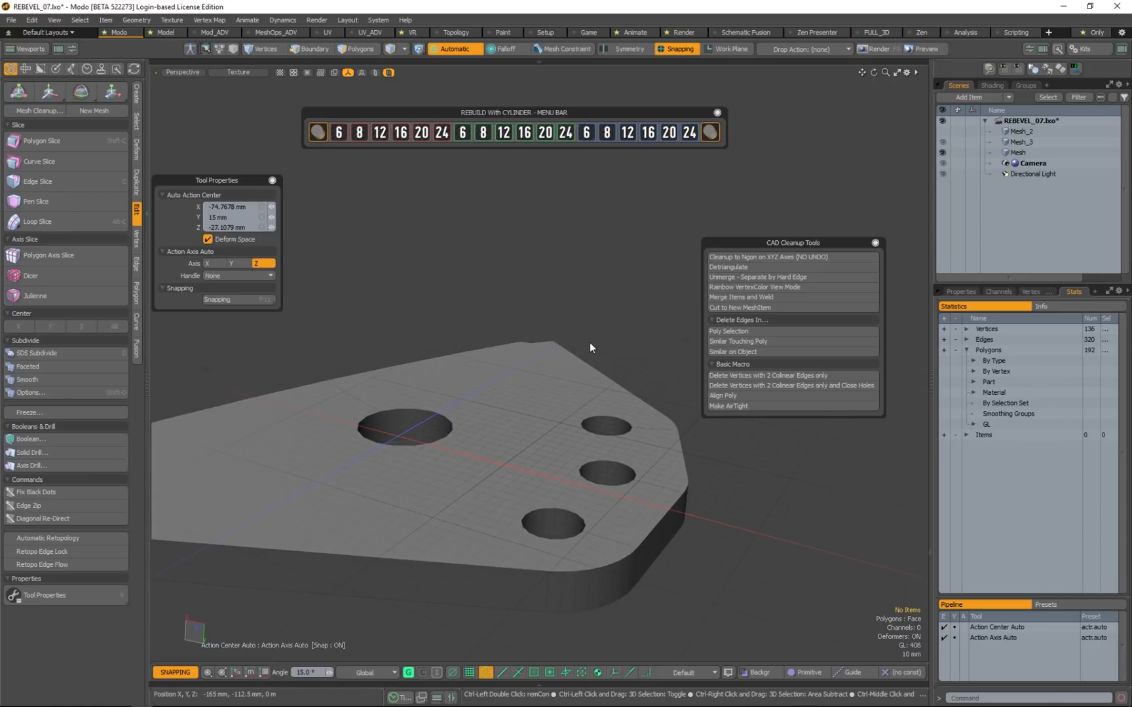
# Undo the hiding of Mesh_2 and the Boolean subtraction from the plate
pyautogui.hotkey('ctrl', 'z')
pyautogui.hotkey('ctrl', 'z')
pyautogui.click(649, 328)
pyautogui.hotkey('ctrl', 'z')
pyautogui.click(660, 386)
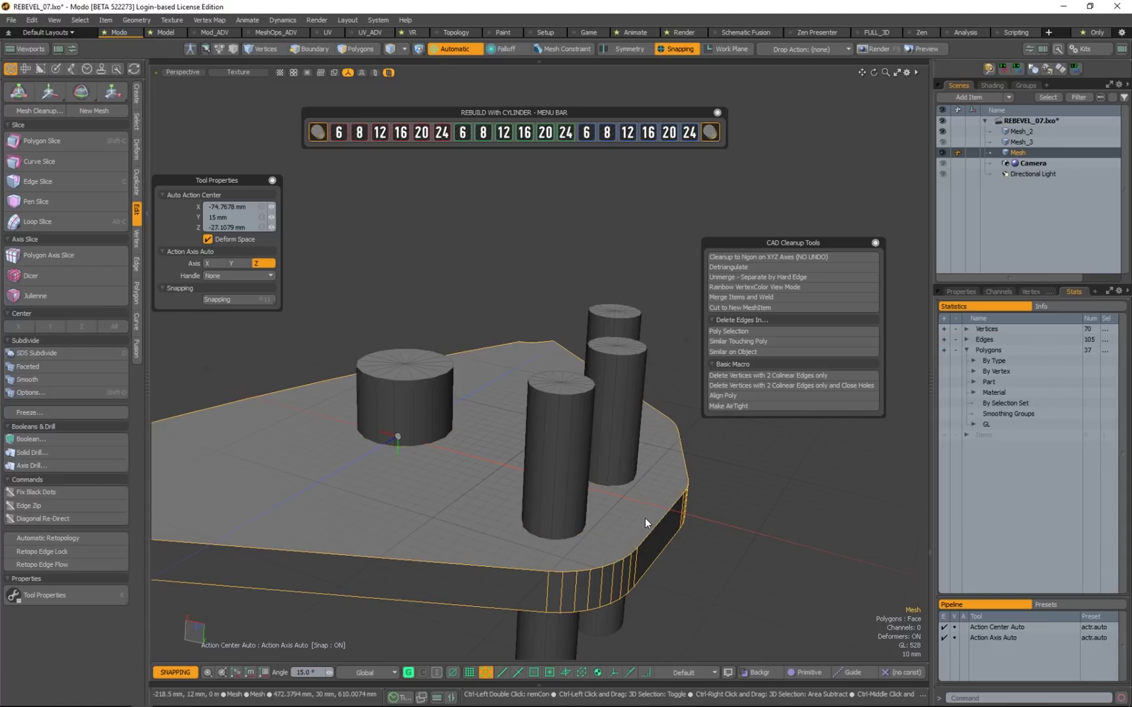
# Isolate the Mesh_3 ring cylinders and the plate's Mesh item in the viewport
pyautogui.click(1027, 139)
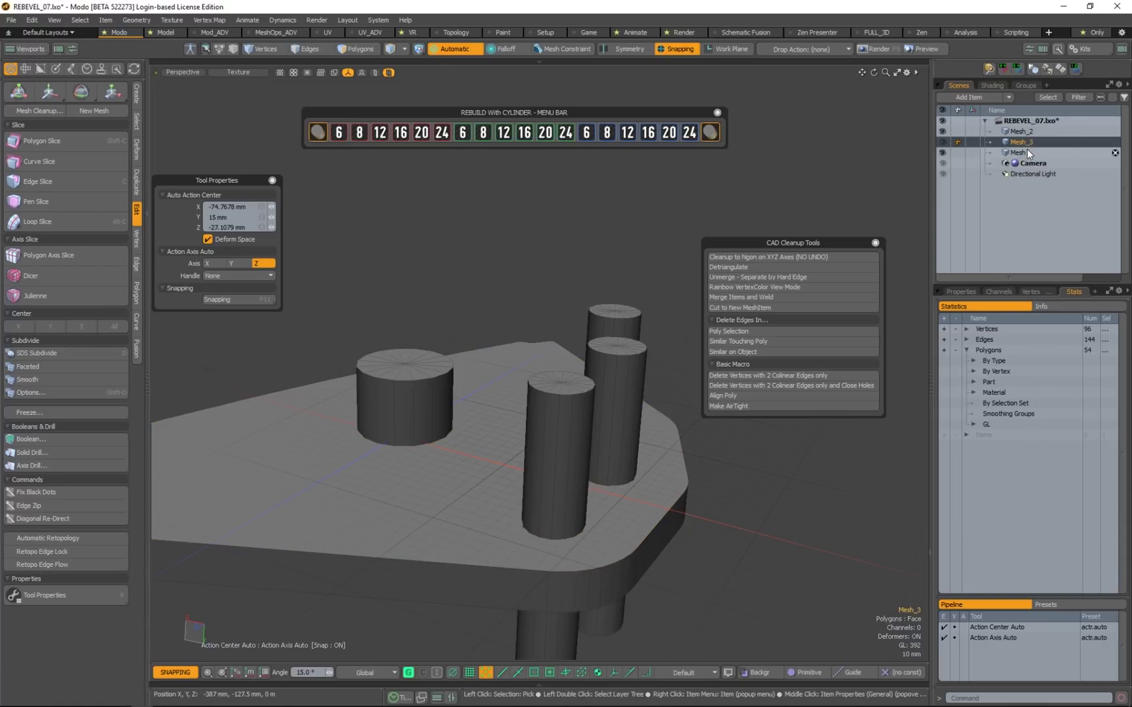
pyautogui.keyDown('ctrl'); pyautogui.click(1027, 152); pyautogui.keyUp('ctrl')
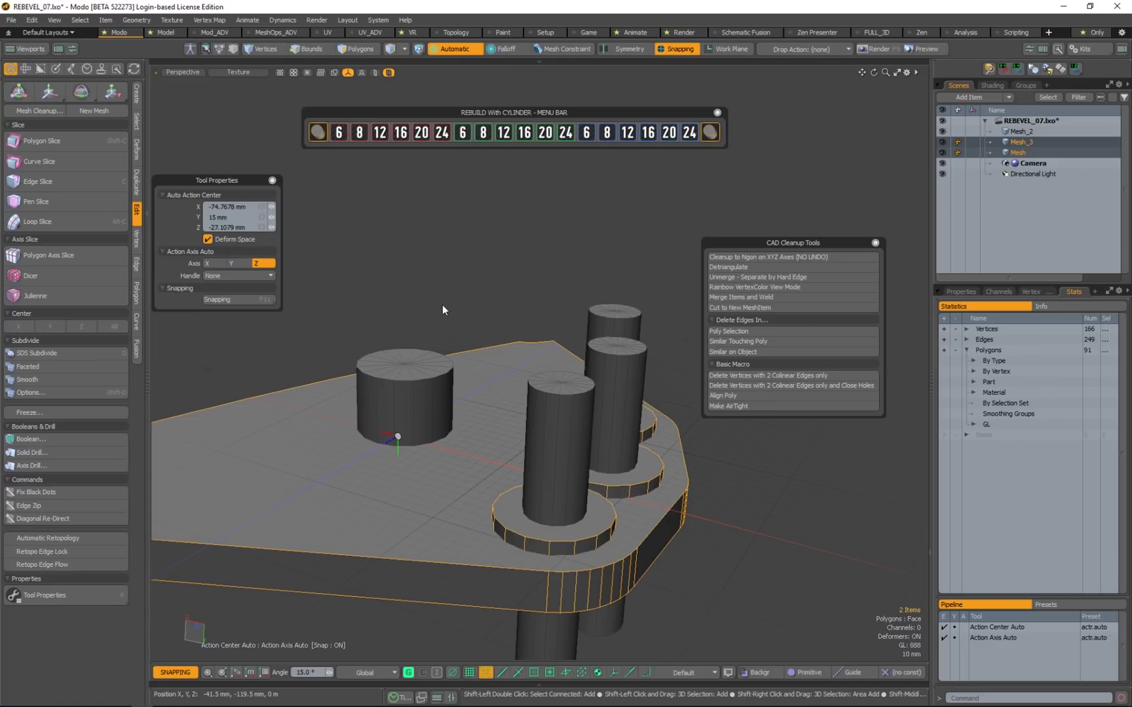
pyautogui.hotkey('shift', 'h')
pyautogui.keyDown('alt'); pyautogui.moveTo(503, 305); pyautogui.dragTo(507, 341); pyautogui.keyUp('alt')
pyautogui.press('Escape')
# Select the Mesh_3 ring cylinders and add the plate to the item selection
pyautogui.keyDown('alt'); pyautogui.moveTo(626, 429); pyautogui.dragTo(643, 379); pyautogui.keyUp('alt')
pyautogui.click(643, 379)
pyautogui.keyDown('alt'); pyautogui.moveTo(471, 432); pyautogui.dragTo(539, 442); pyautogui.keyUp('alt')
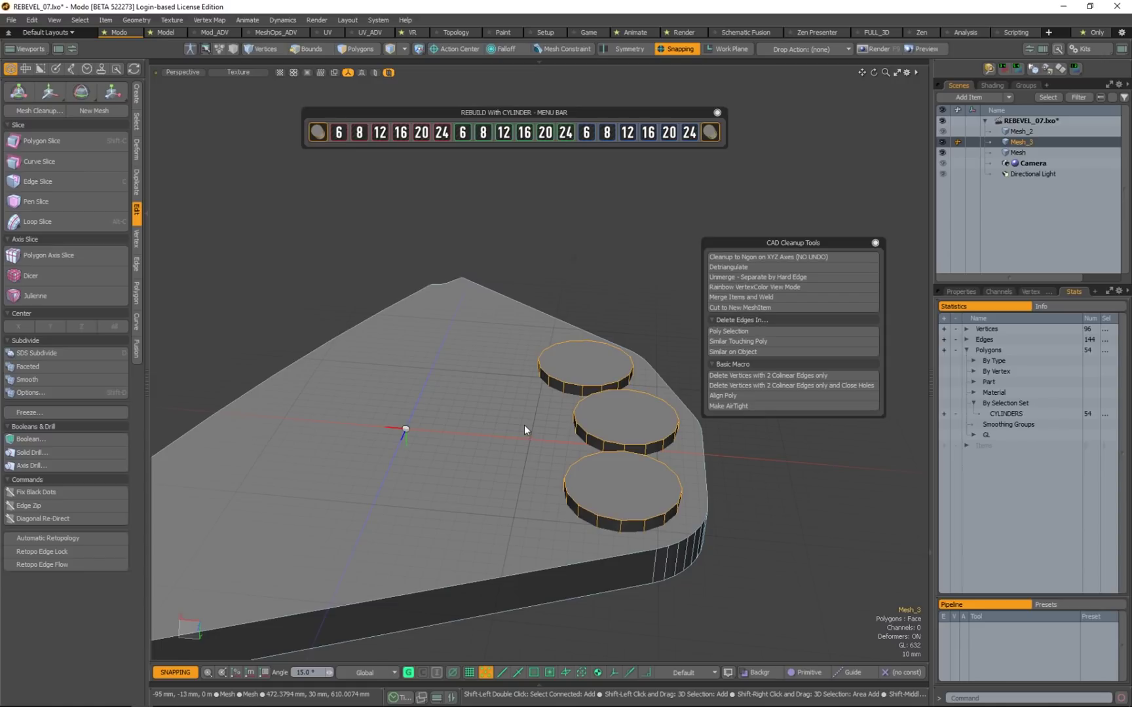
pyautogui.keyDown('shift'); pyautogui.click(524, 425); pyautogui.keyUp('shift')
pyautogui.keyDown('alt'); pyautogui.moveTo(512, 509); pyautogui.dragTo(475, 497); pyautogui.keyUp('alt')
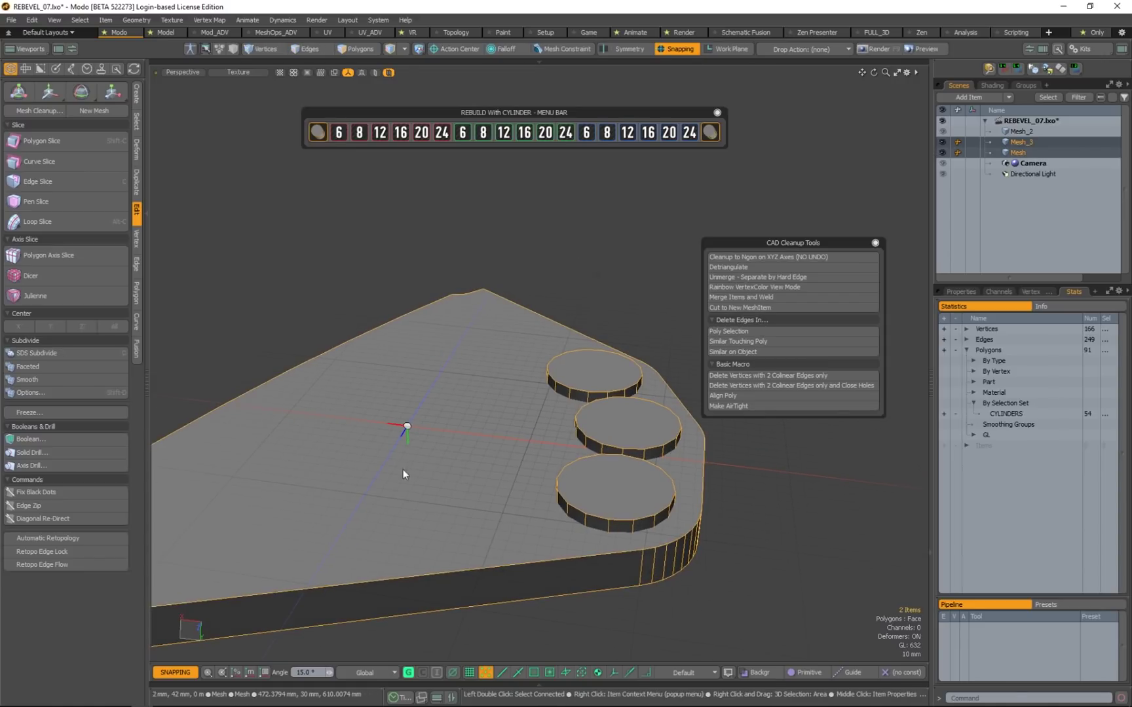
pyautogui.click(551, 622)
pyautogui.click(576, 564)
pyautogui.keyDown('shift'); pyautogui.click(601, 496); pyautogui.keyUp('shift')
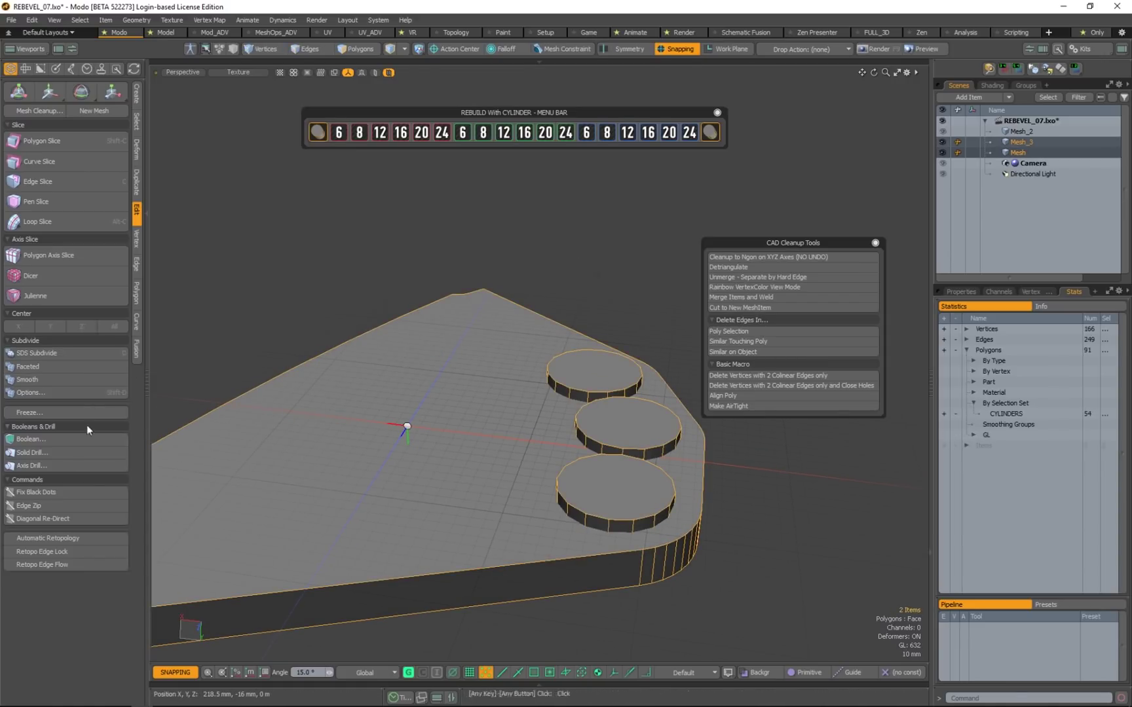
# Open the Boolean settings and review the available operations, including Union and Add
pyautogui.click(50, 440)
pyautogui.click(432, 472)
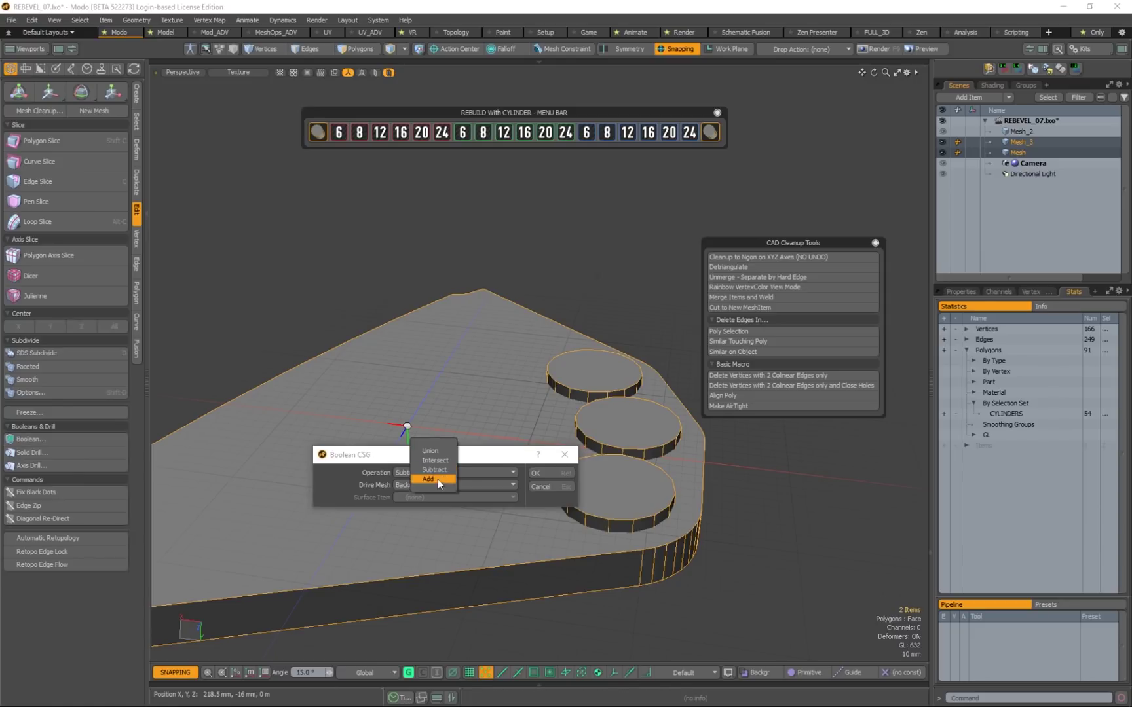
pyautogui.keyDown('alt'); pyautogui.moveTo(397, 429); pyautogui.dragTo(366, 308); pyautogui.keyUp('alt')
pyautogui.click(494, 316)
# Clear the item selection and select the plate and the ring cylinders again as two active items
pyautogui.keyDown('alt'); pyautogui.moveTo(661, 469); pyautogui.dragTo(551, 539); pyautogui.keyUp('alt')
pyautogui.click(593, 472)
pyautogui.click(551, 540)
pyautogui.keyDown('alt'); pyautogui.moveTo(478, 563); pyautogui.dragTo(568, 459); pyautogui.keyUp('alt')
pyautogui.click(651, 305)
pyautogui.click(657, 486)
pyautogui.click(583, 539)
pyautogui.keyDown('shift'); pyautogui.click(650, 486); pyautogui.keyUp('shift')
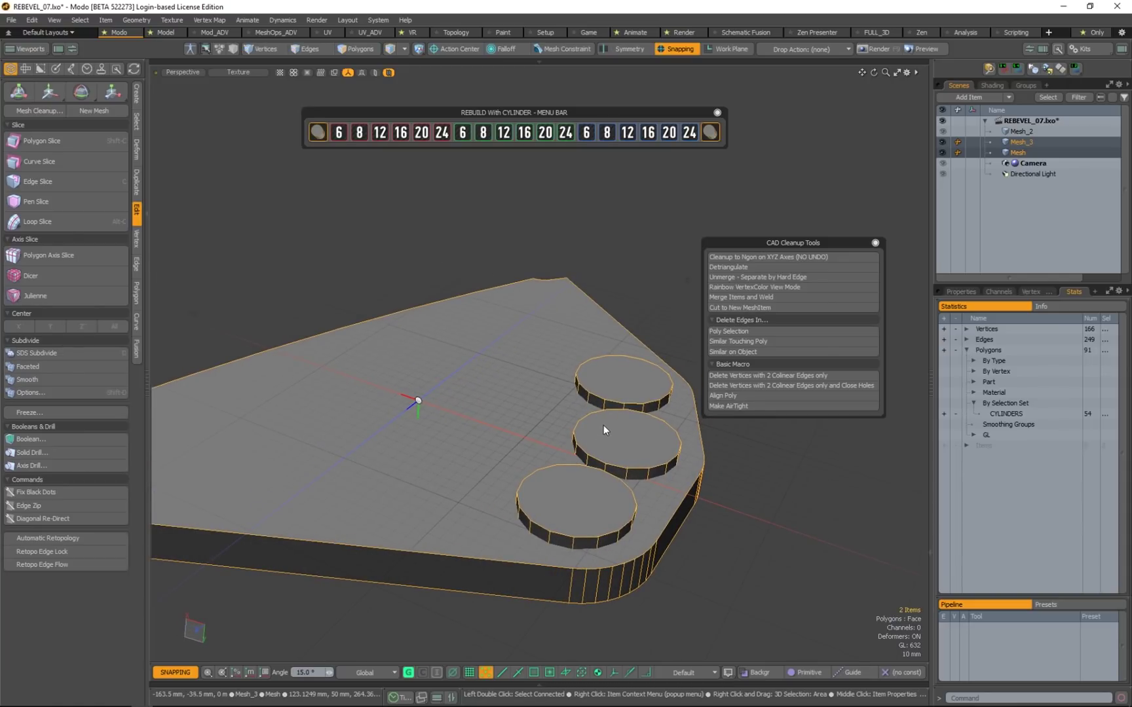
# Cut the three ring cylinders from Mesh_3 and paste them into the plate's Mesh item
pyautogui.click(645, 376)
pyautogui.press('3')
pyautogui.doubleClick(641, 386)
pyautogui.keyDown('shift'); pyautogui.doubleClick(619, 437); pyautogui.keyUp('shift')
pyautogui.keyDown('shift'); pyautogui.doubleClick(569, 503); pyautogui.keyUp('shift')
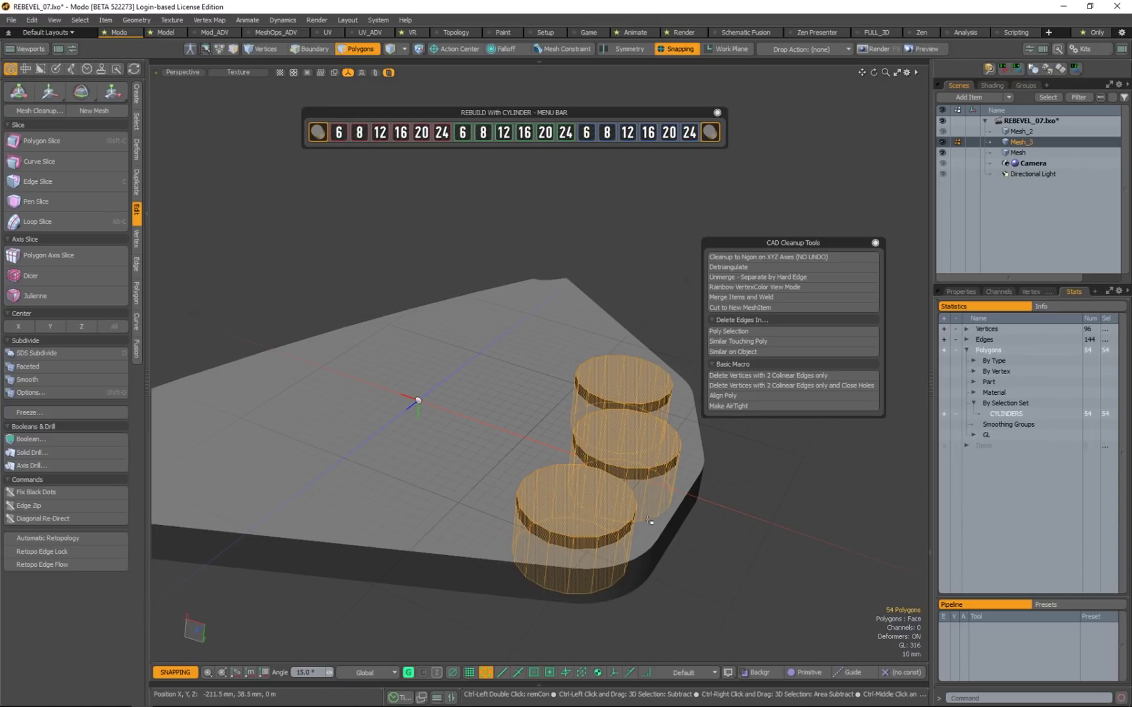
pyautogui.hotkey('ctrl', 'x')
pyautogui.press('5')
pyautogui.click(646, 486)
pyautogui.press('3')
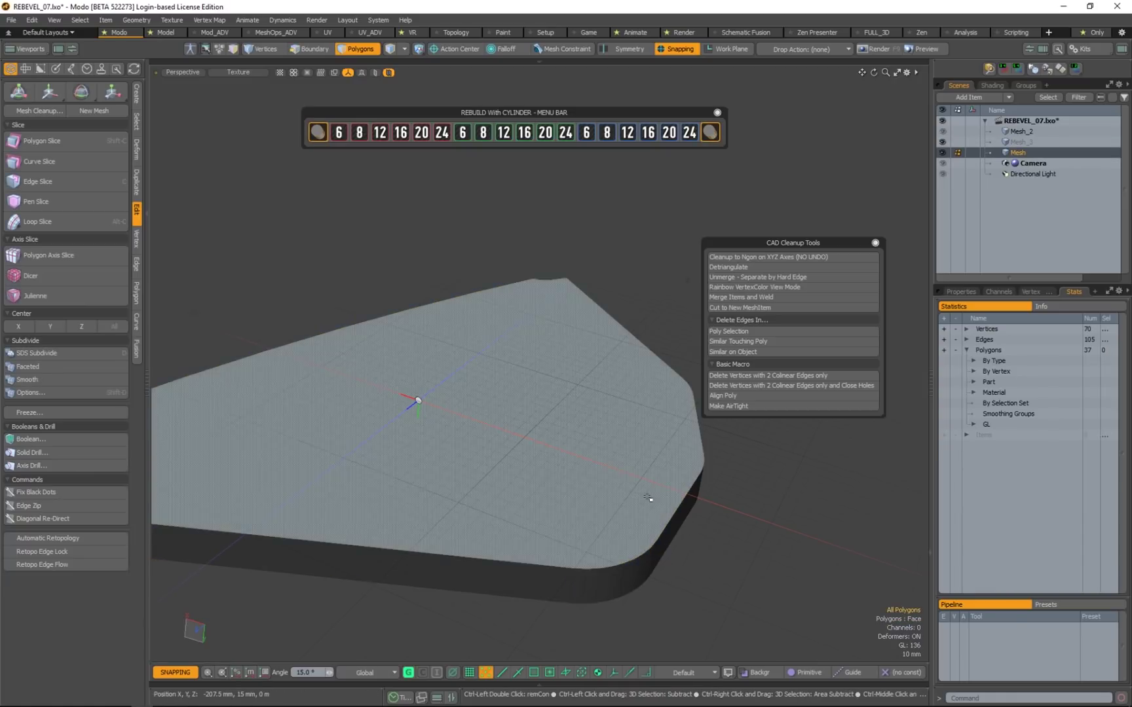
pyautogui.hotkey('ctrl', 'v')
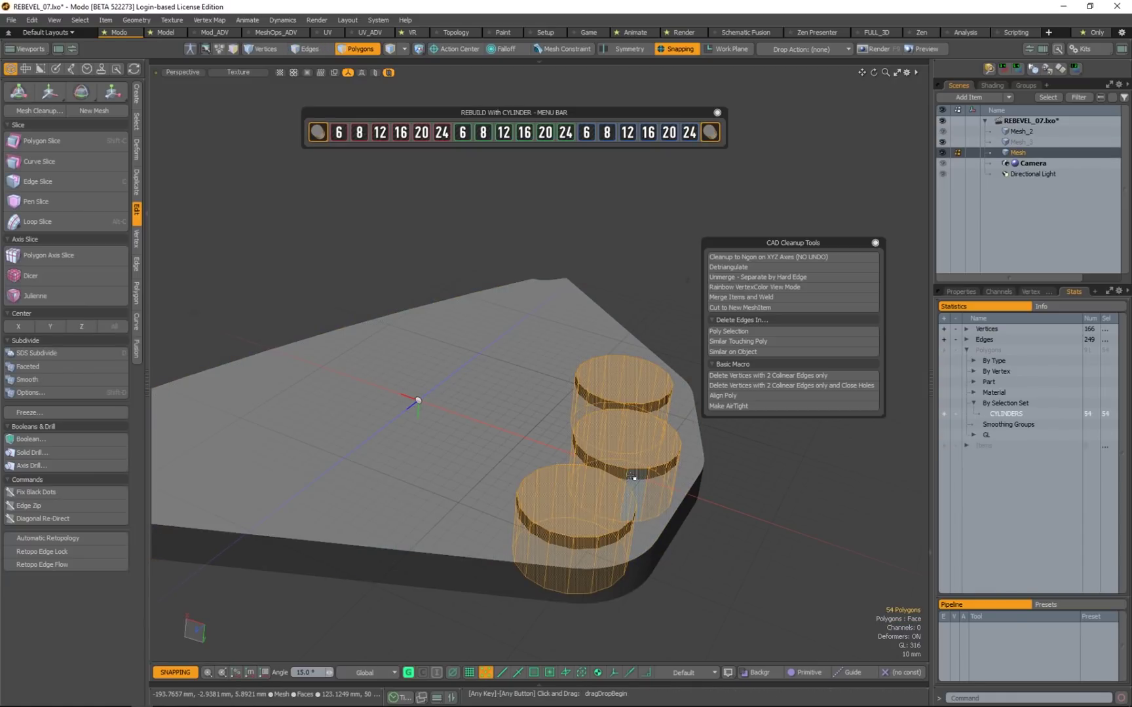
# Merge the selected ring cylinders with the plate using the Union Boolean
pyautogui.hotkey('ctrl', 'space')
pyautogui.click(636, 530)
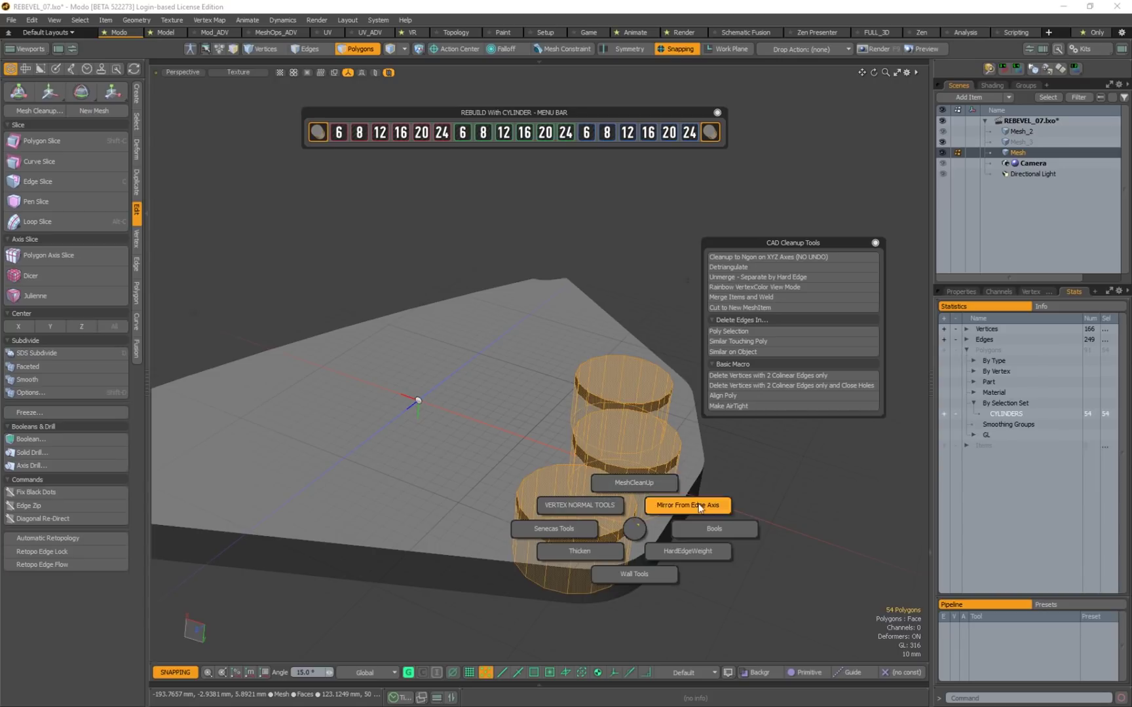
pyautogui.click(702, 529)
pyautogui.hotkey('ctrl', 'space')
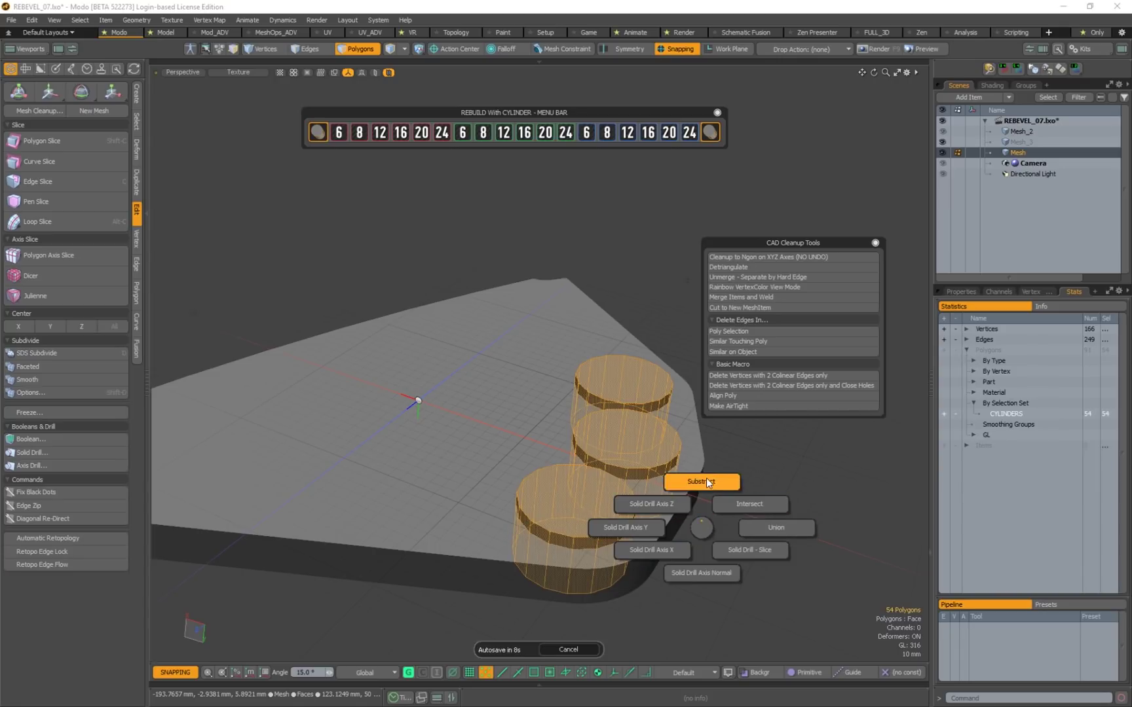
pyautogui.click(775, 532)
# Inspect the united plate and rings from above and below, checking the large faces and the ring geometry
pyautogui.keyDown('alt'); pyautogui.moveTo(788, 525); pyautogui.dragTo(455, 494); pyautogui.keyUp('alt')
pyautogui.click(456, 494)
pyautogui.keyDown('alt'); pyautogui.moveTo(551, 596); pyautogui.dragTo(558, 354); pyautogui.keyUp('alt')
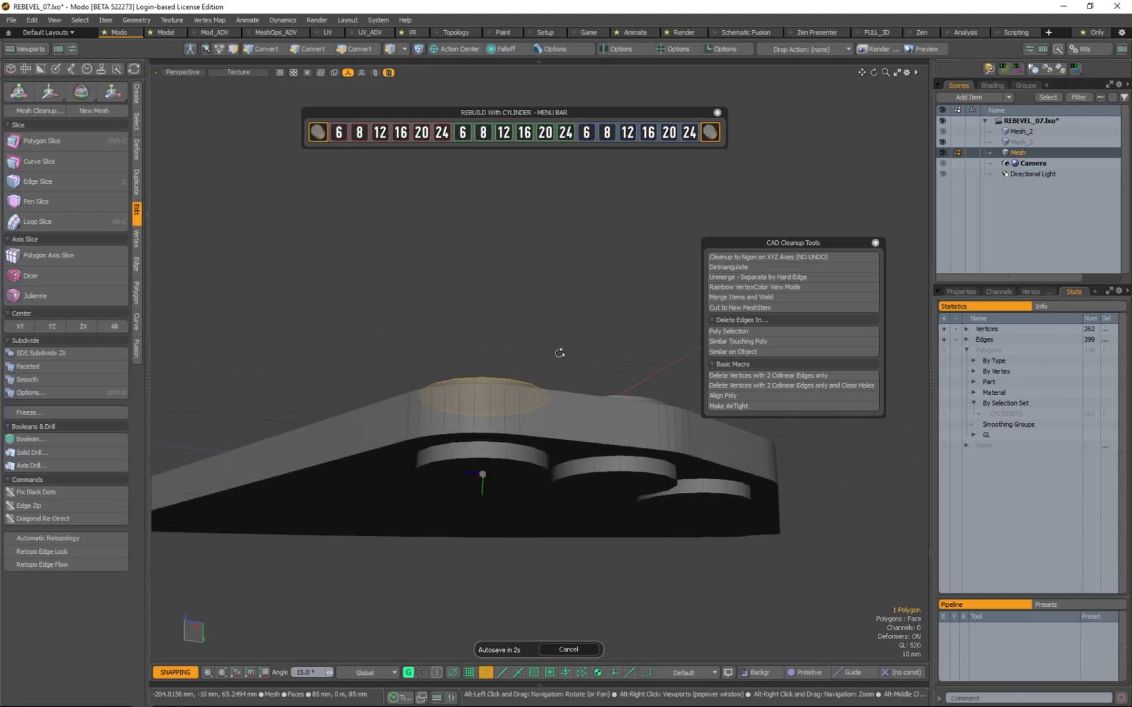
pyautogui.click(524, 442)
pyautogui.doubleClick(594, 439)
pyautogui.keyDown('alt'); pyautogui.moveTo(593, 439); pyautogui.dragTo(544, 538); pyautogui.keyUp('alt')
pyautogui.click(542, 514)
pyautogui.keyDown('alt'); pyautogui.moveTo(538, 473); pyautogui.dragTo(791, 465); pyautogui.keyUp('alt')
pyautogui.press('u')
pyautogui.click(839, 501)
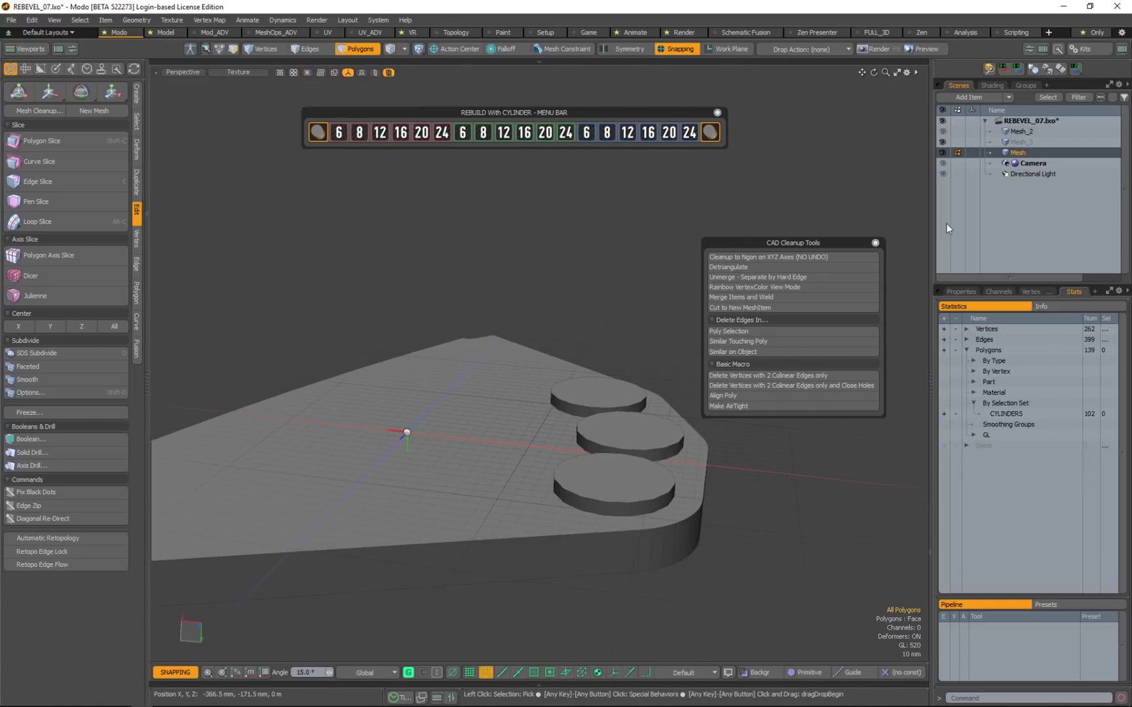
# Show the Mesh_2 drill cylinders together with the plate and select both items
pyautogui.click(1034, 131)
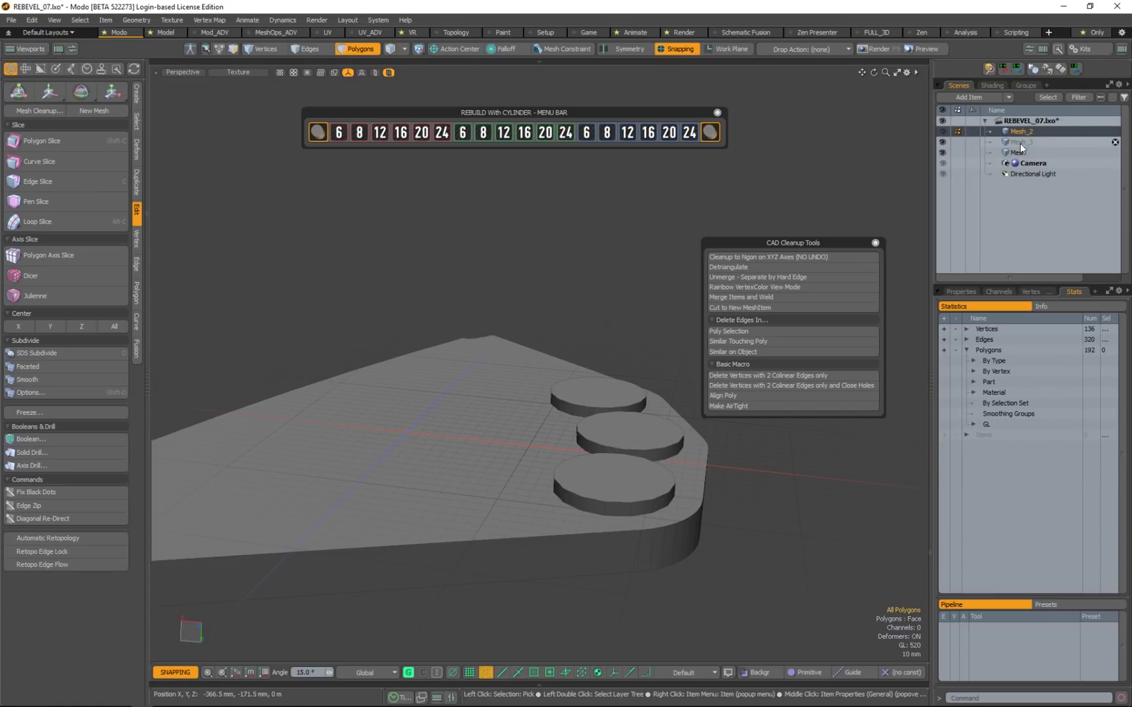
pyautogui.press('5')
pyautogui.press('u')
pyautogui.keyDown('alt'); pyautogui.moveTo(300, 337); pyautogui.dragTo(435, 509); pyautogui.keyUp('alt')
pyautogui.click(531, 508)
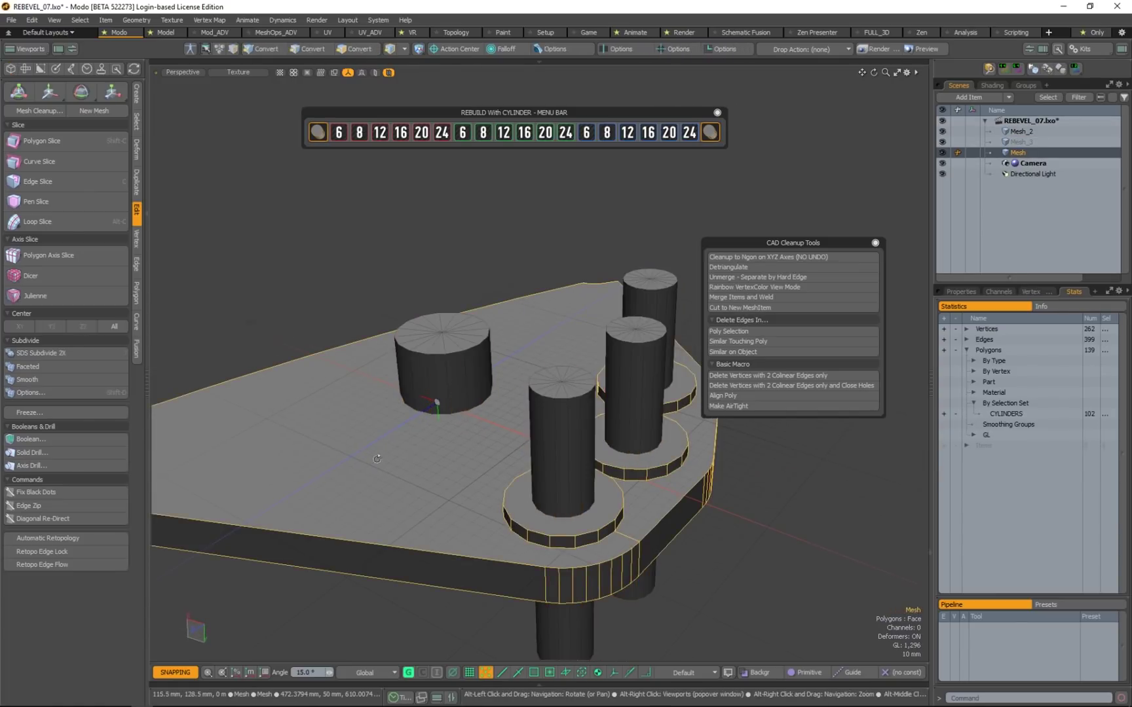
pyautogui.keyDown('alt'); pyautogui.moveTo(459, 454); pyautogui.dragTo(495, 449); pyautogui.keyUp('alt')
pyautogui.keyDown('alt'); pyautogui.moveTo(559, 504); pyautogui.dragTo(600, 436); pyautogui.keyUp('alt')
pyautogui.keyDown('shift'); pyautogui.click(600, 435); pyautogui.keyUp('shift')
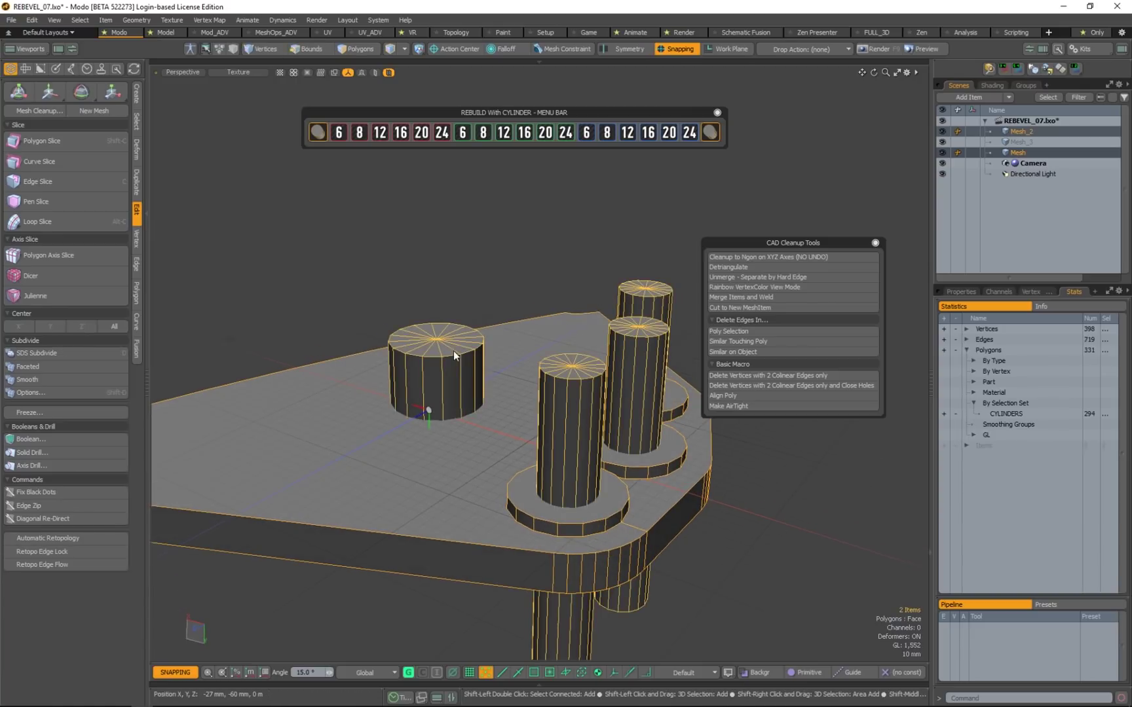
# Cut all the drill cylinder polygons from Mesh_2 and paste them into the plate's Mesh item
pyautogui.click(467, 358)
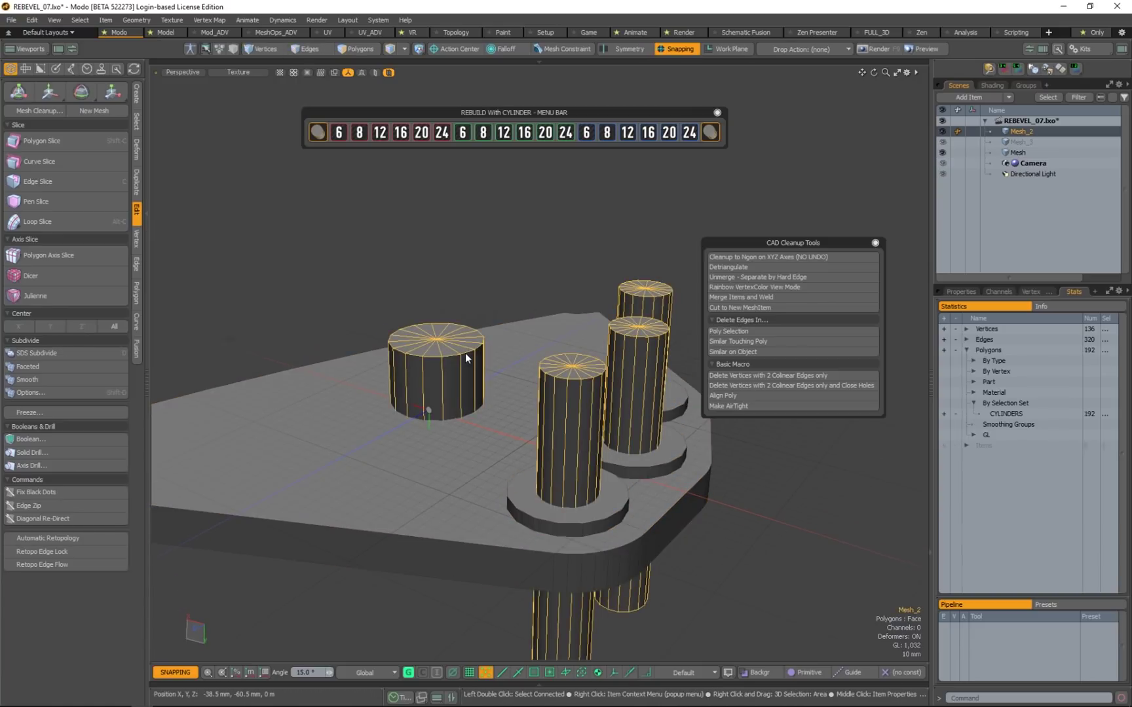
pyautogui.press('3')
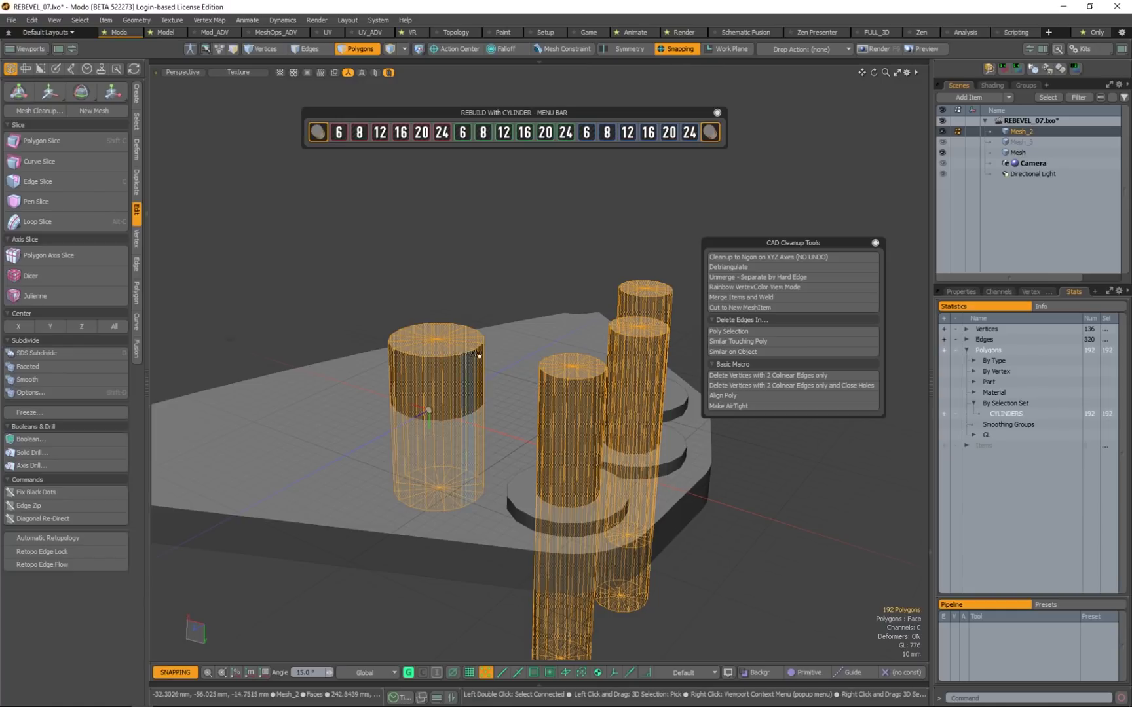
pyautogui.press('Delete')
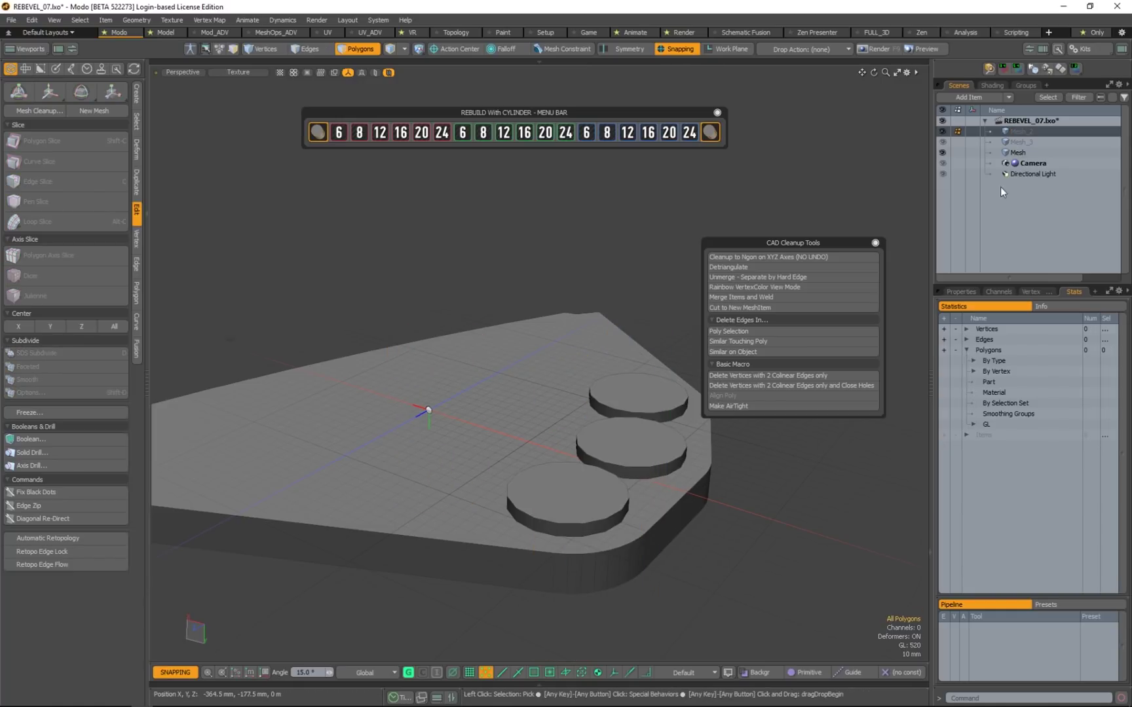
pyautogui.click(1019, 153)
pyautogui.press('u')
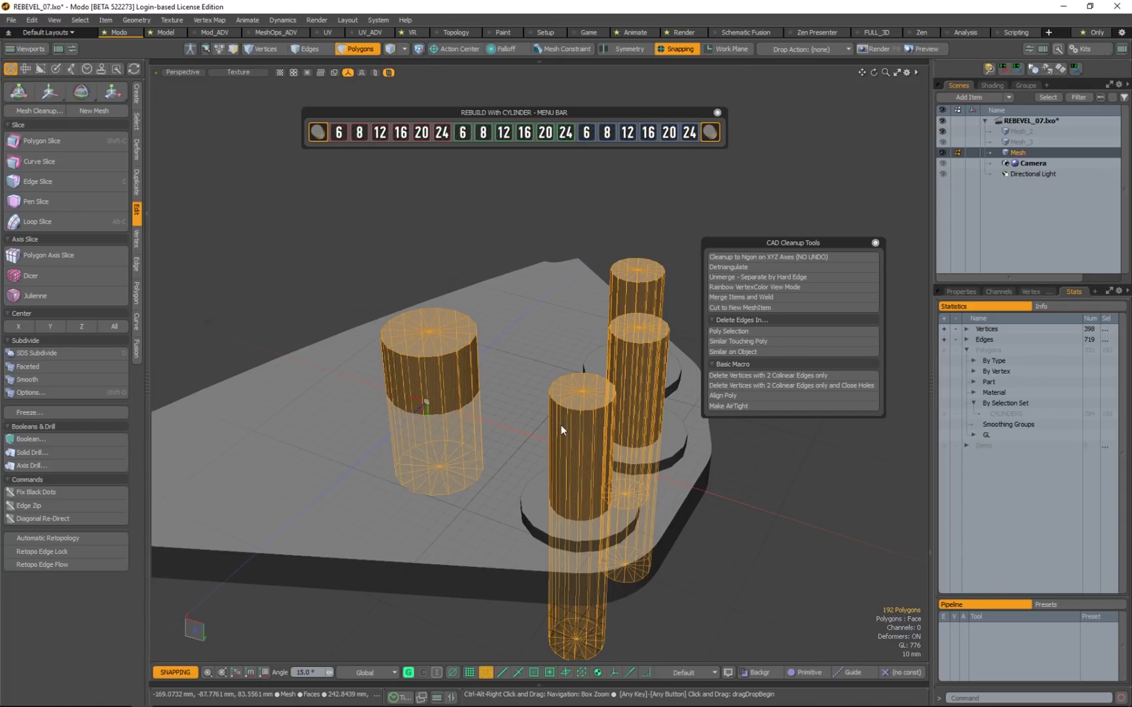
# Subtract the pasted cylinders from the plate and rings to cut the four through holes
pyautogui.hotkey('ctrl', 'alt', 'shift', 'space')
pyautogui.click(556, 477)
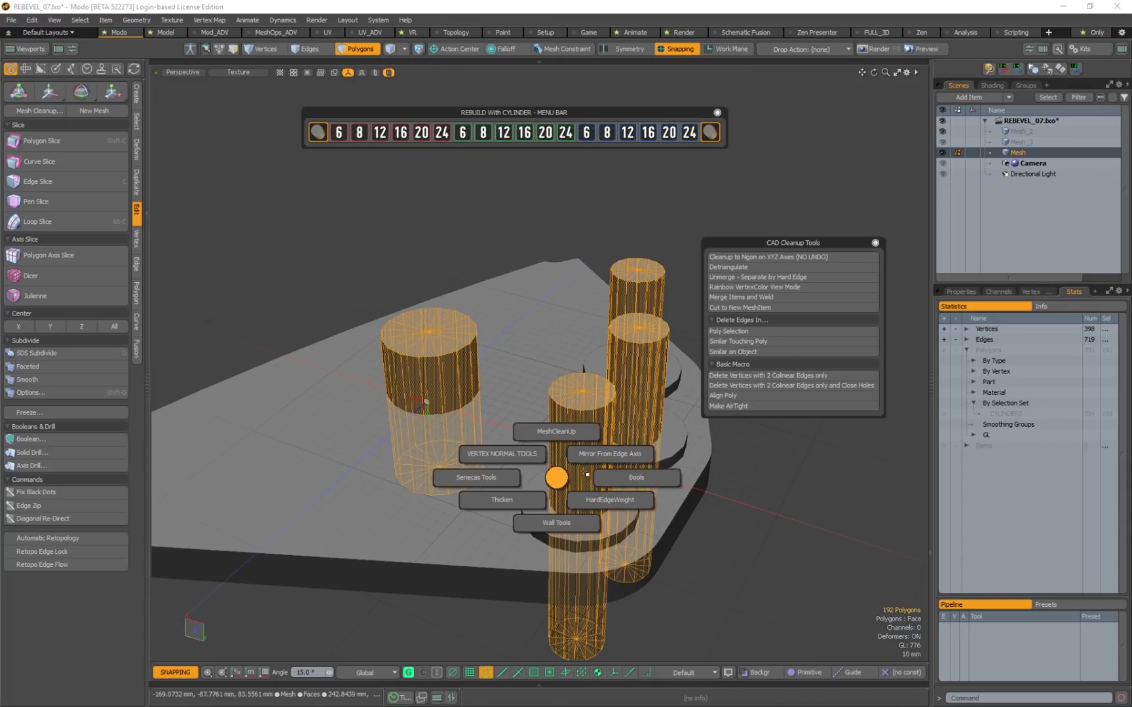
pyautogui.click(621, 472)
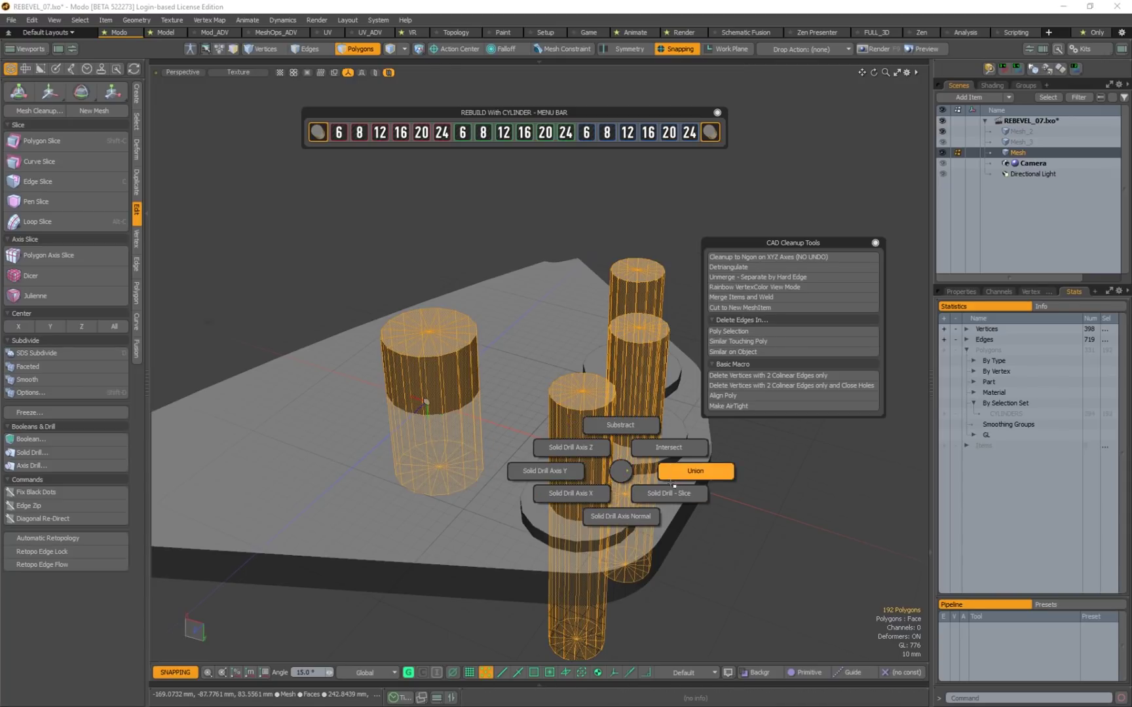
pyautogui.click(613, 427)
pyautogui.keyDown('alt'); pyautogui.moveTo(599, 503); pyautogui.dragTo(459, 445); pyautogui.keyUp('alt')
pyautogui.press('1')
pyautogui.keyDown('alt'); pyautogui.moveTo(682, 415); pyautogui.dragTo(621, 419); pyautogui.keyUp('alt')
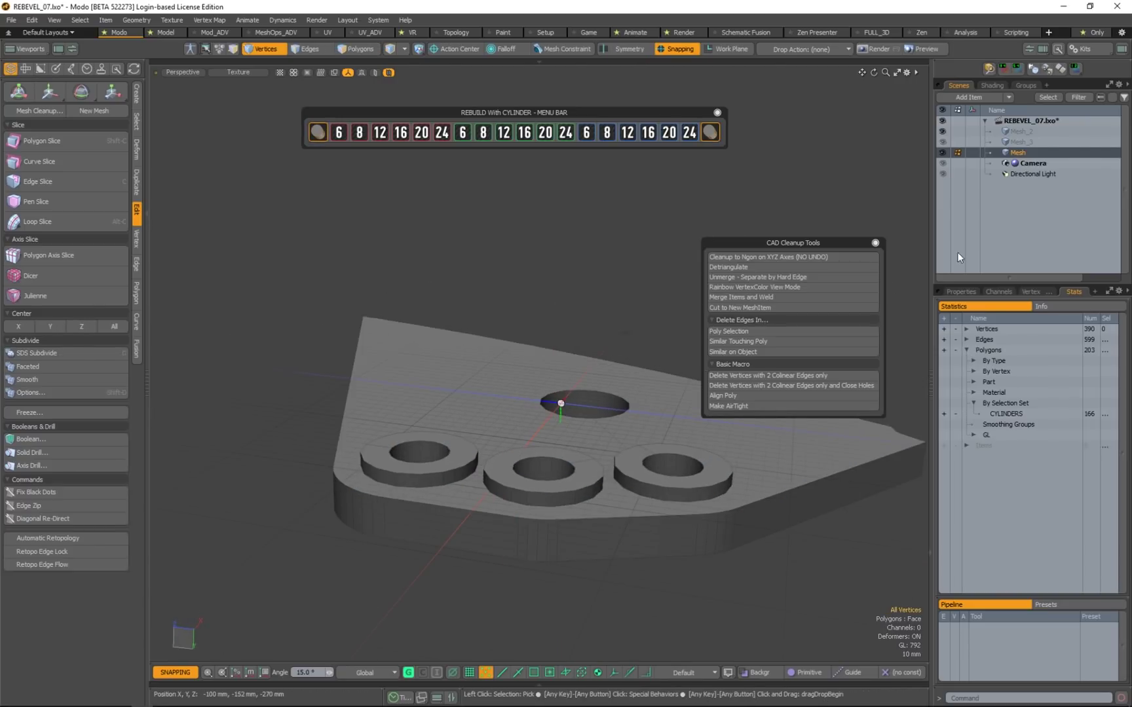
# Close the floating CAD Cleanup Tools and Rebuild With Cylinder palettes
pyautogui.click(875, 243)
pyautogui.click(719, 113)
pyautogui.keyDown('alt'); pyautogui.moveTo(858, 404); pyautogui.dragTo(561, 428); pyautogui.keyUp('alt')
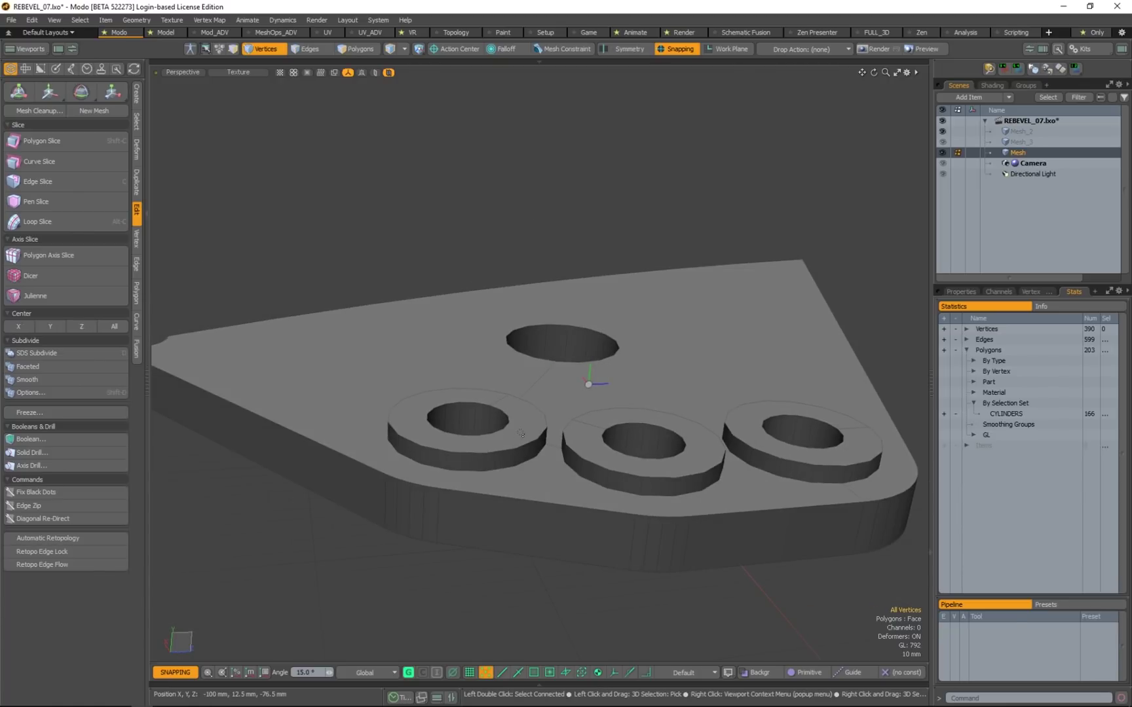
# Select the three rings' annular faces on both sides of the plate and split them into quads with Quadruple
pyautogui.press('3')
pyautogui.click(520, 426)
pyautogui.keyDown('alt'); pyautogui.moveTo(518, 421); pyautogui.dragTo(646, 560); pyautogui.keyUp('alt')
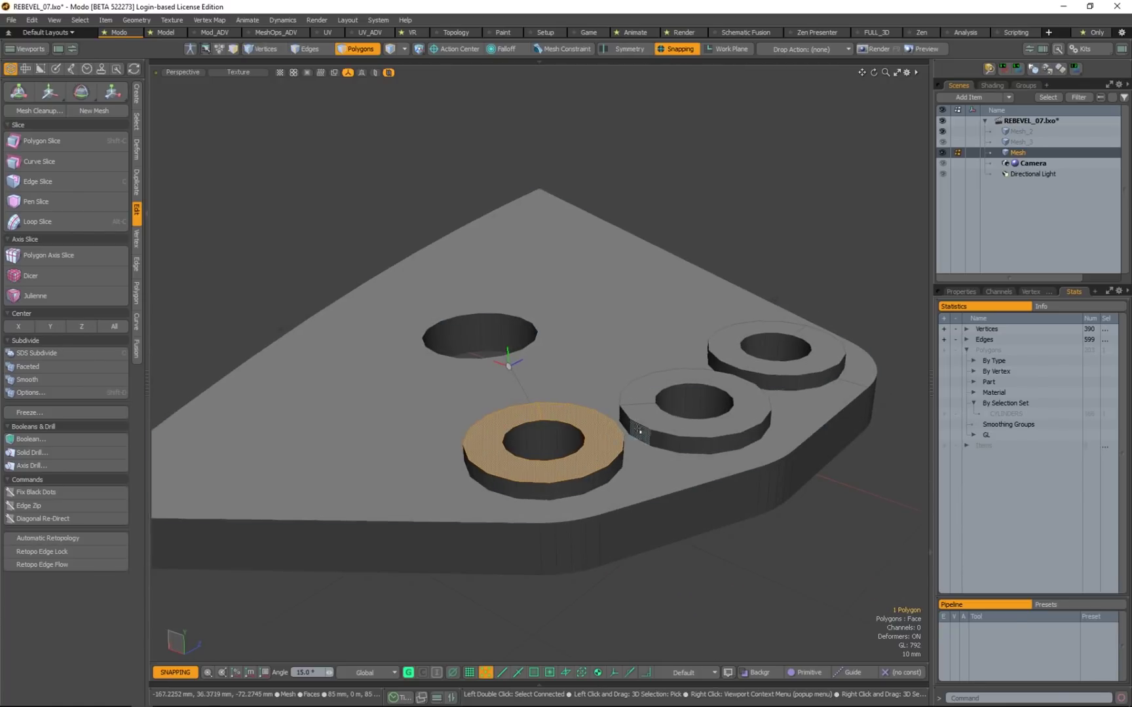
pyautogui.keyDown('alt'); pyautogui.moveTo(642, 436); pyautogui.dragTo(630, 499); pyautogui.keyUp('alt')
pyautogui.keyDown('shift'); pyautogui.click(650, 401); pyautogui.keyUp('shift')
pyautogui.keyDown('shift'); pyautogui.click(734, 331); pyautogui.keyUp('shift')
pyautogui.keyDown('alt'); pyautogui.moveTo(176, 306); pyautogui.dragTo(560, 328); pyautogui.keyUp('alt')
pyautogui.keyDown('shift'); pyautogui.click(561, 328); pyautogui.keyUp('shift')
pyautogui.keyDown('shift'); pyautogui.click(711, 344); pyautogui.keyUp('shift')
pyautogui.keyDown('alt'); pyautogui.moveTo(835, 451); pyautogui.dragTo(441, 403); pyautogui.keyUp('alt')
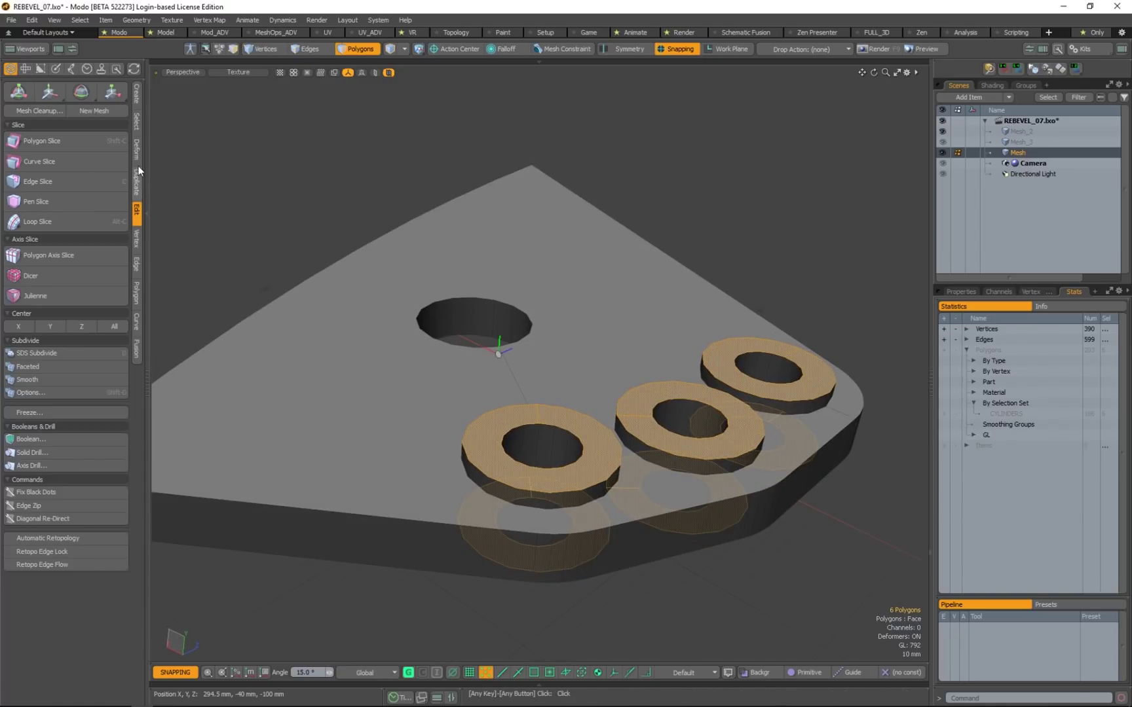
pyautogui.click(138, 298)
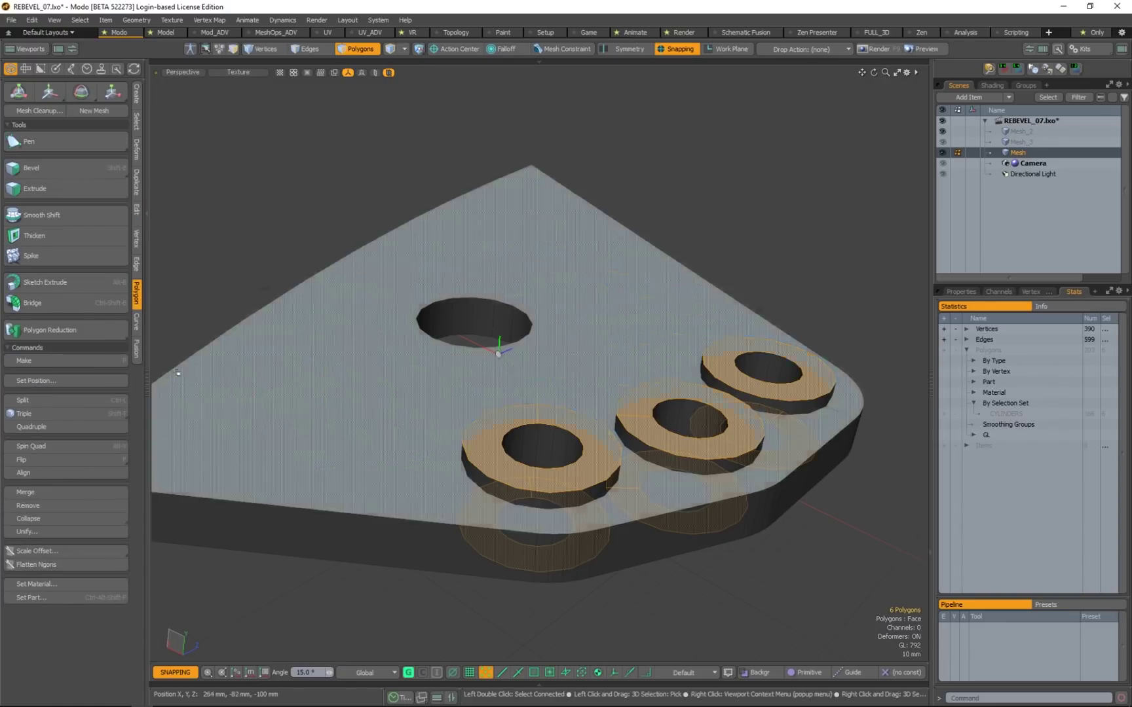
pyautogui.click(69, 427)
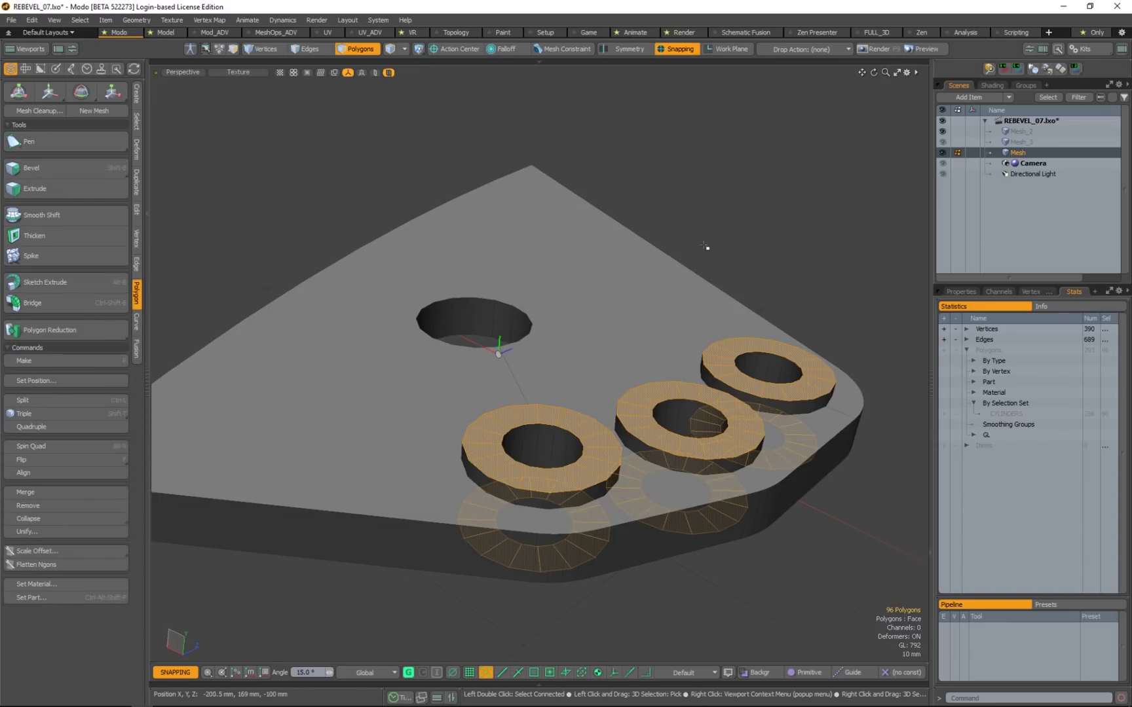
pyautogui.press('Escape')
pyautogui.keyDown('alt'); pyautogui.moveTo(723, 298); pyautogui.dragTo(565, 452); pyautogui.keyUp('alt')
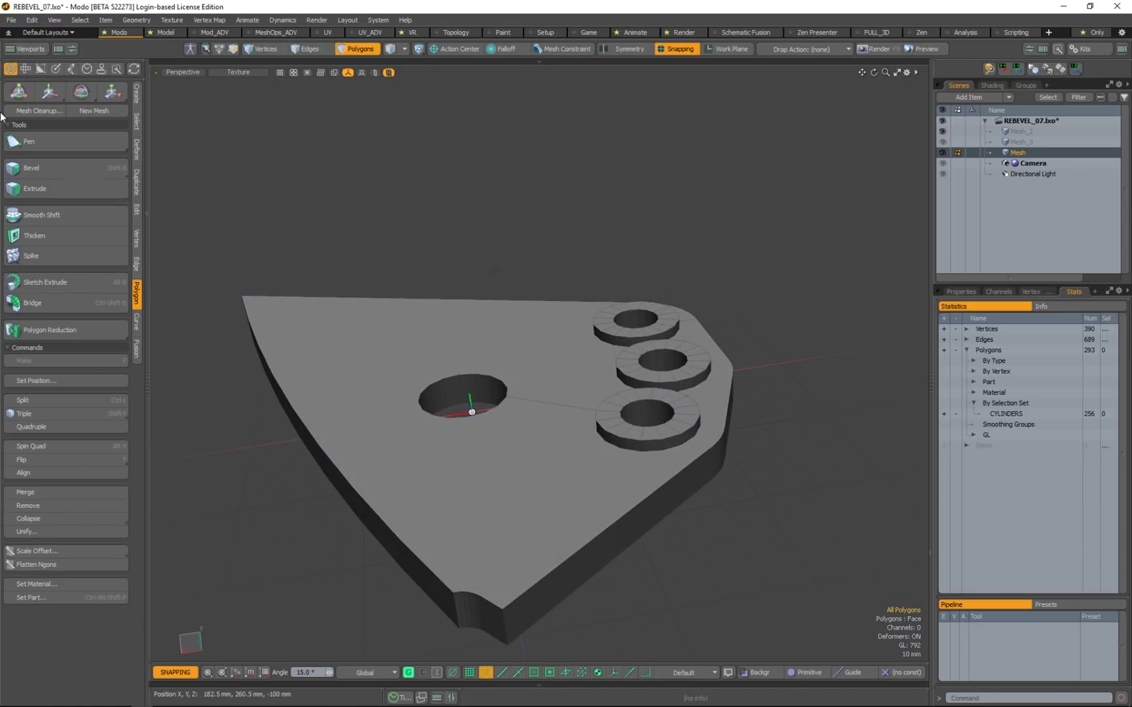
# Open the recent scene Demo_SMO_CAD_TOOLS_Before.lxo and examine its original triangulated plate
pyautogui.click(12, 20)
pyautogui.moveTo(131, 73)
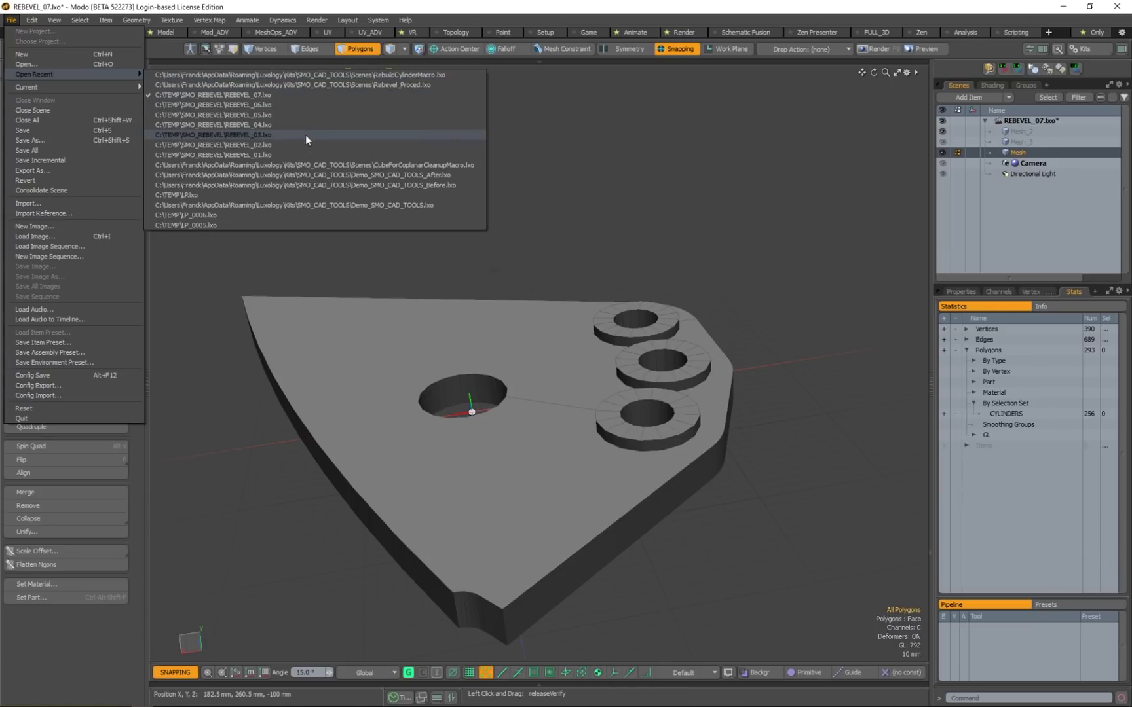
pyautogui.click(374, 185)
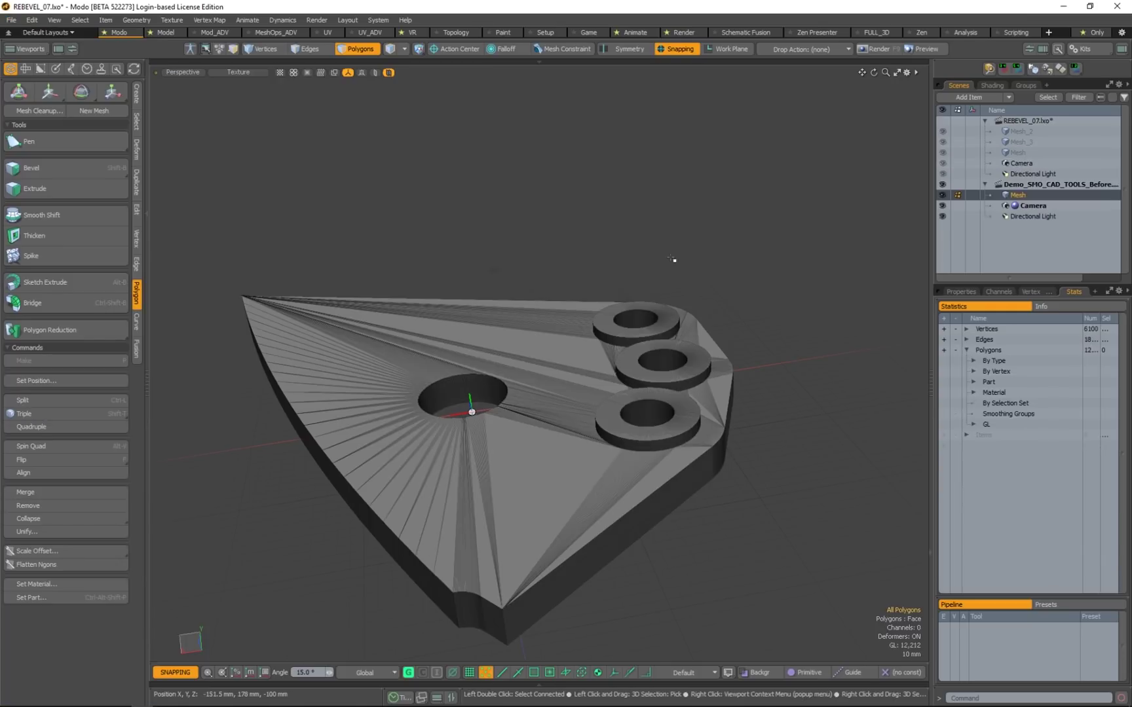
pyautogui.keyDown('alt'); pyautogui.moveTo(727, 398); pyautogui.dragTo(761, 330); pyautogui.keyUp('alt')
pyautogui.scroll(-1, 745, 336)
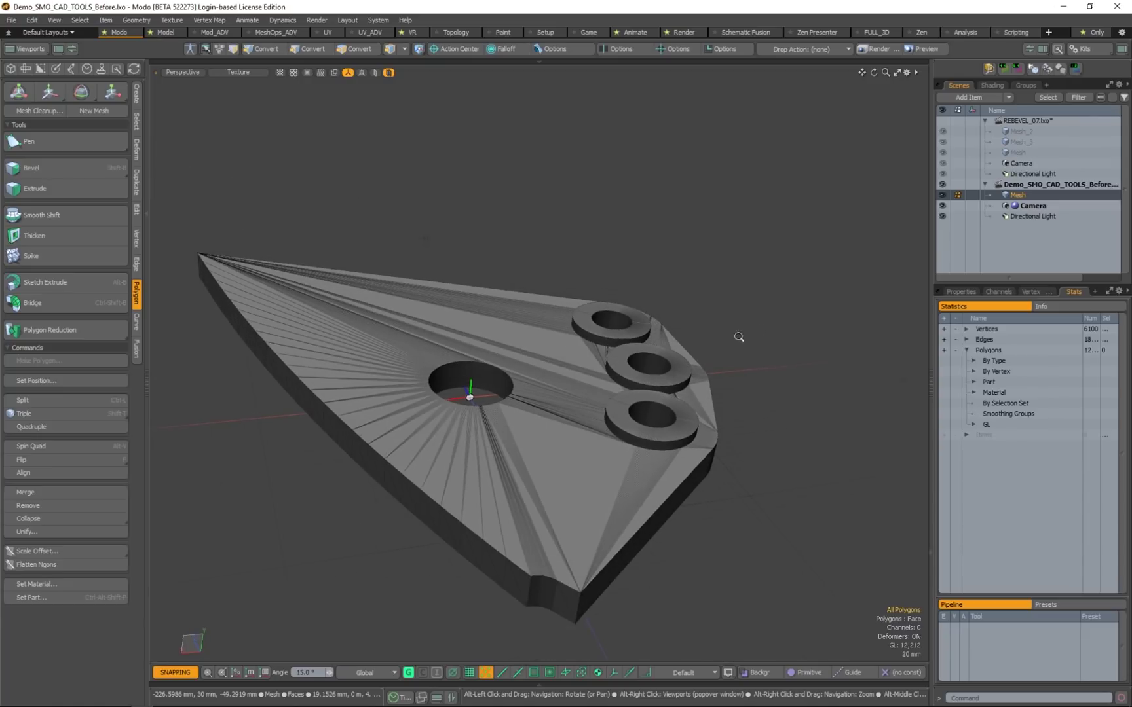
# In REBEVEL_07, convert the plate's large top and bottom faces to a boundary edge selection and bevel those edges
pyautogui.click(1039, 152)
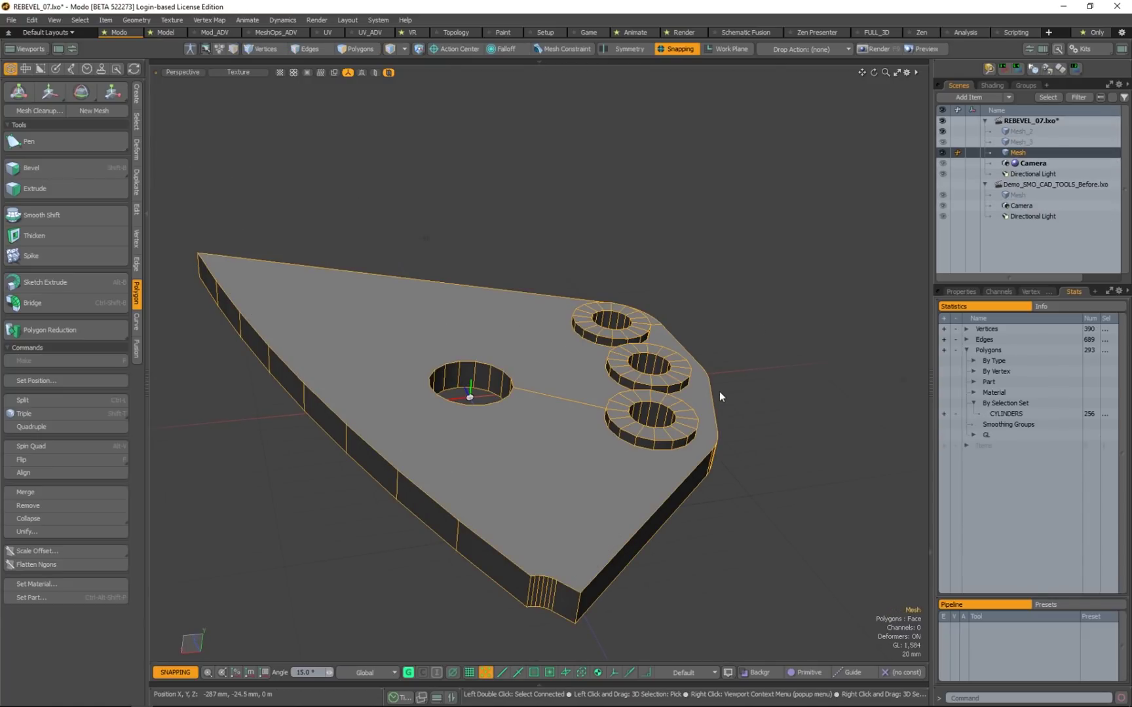
pyautogui.keyDown('alt'); pyautogui.moveTo(662, 319); pyautogui.dragTo(554, 245); pyautogui.keyUp('alt')
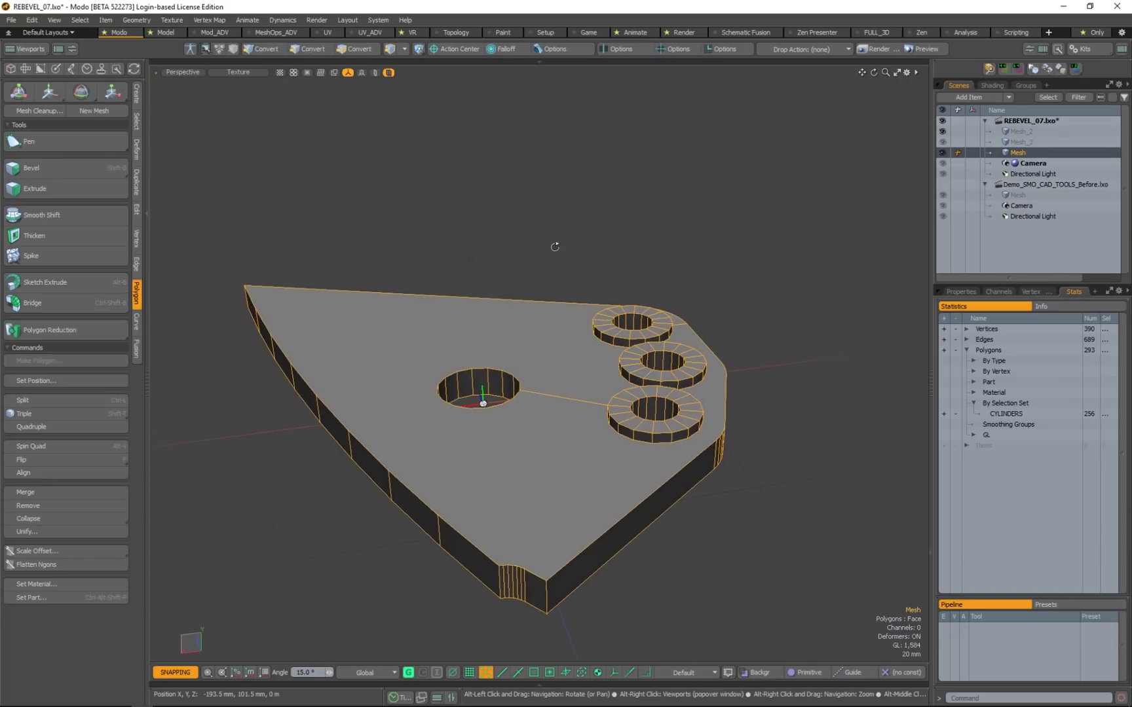
pyautogui.click(536, 360)
pyautogui.keyDown('alt'); pyautogui.moveTo(536, 360); pyautogui.dragTo(601, 403); pyautogui.keyUp('alt')
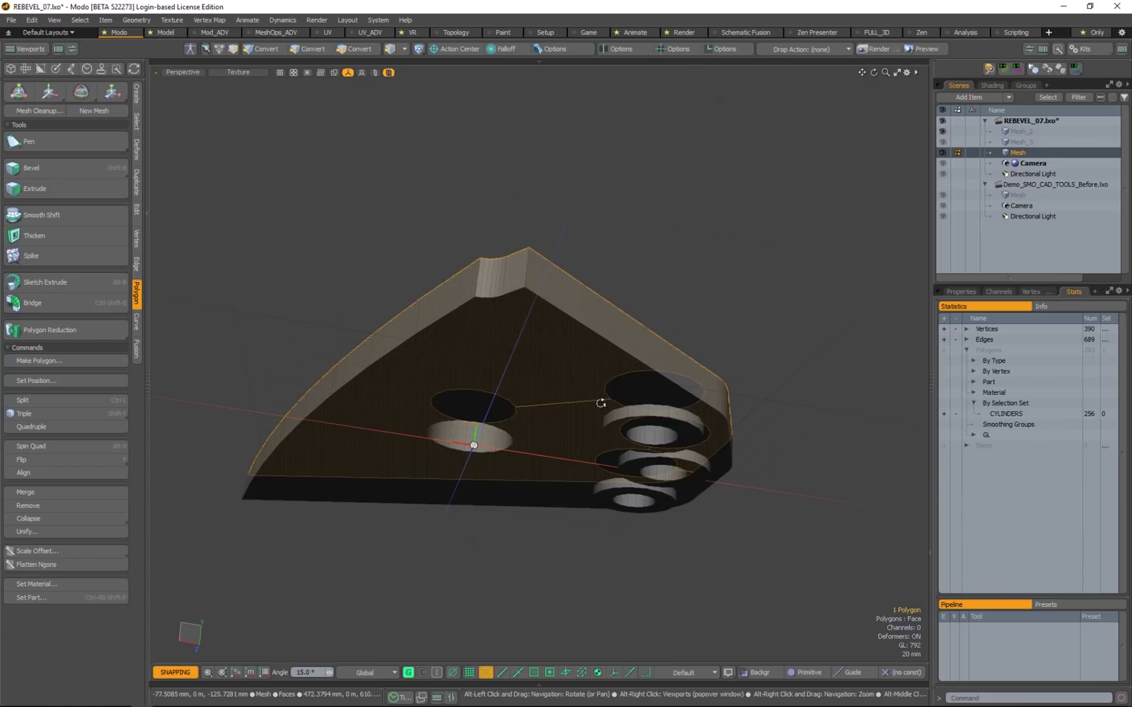
pyautogui.keyDown('shift'); pyautogui.click(558, 359); pyautogui.keyUp('shift')
pyautogui.keyDown('alt'); pyautogui.moveTo(533, 212); pyautogui.dragTo(542, 484); pyautogui.keyUp('alt')
pyautogui.click(543, 484)
pyautogui.keyDown('alt'); pyautogui.moveTo(389, 245); pyautogui.dragTo(593, 80); pyautogui.keyUp('alt')
pyautogui.keyDown('shift'); pyautogui.click(558, 160); pyautogui.keyUp('shift')
pyautogui.keyDown('alt'); pyautogui.moveTo(558, 159); pyautogui.dragTo(544, 445); pyautogui.keyUp('alt')
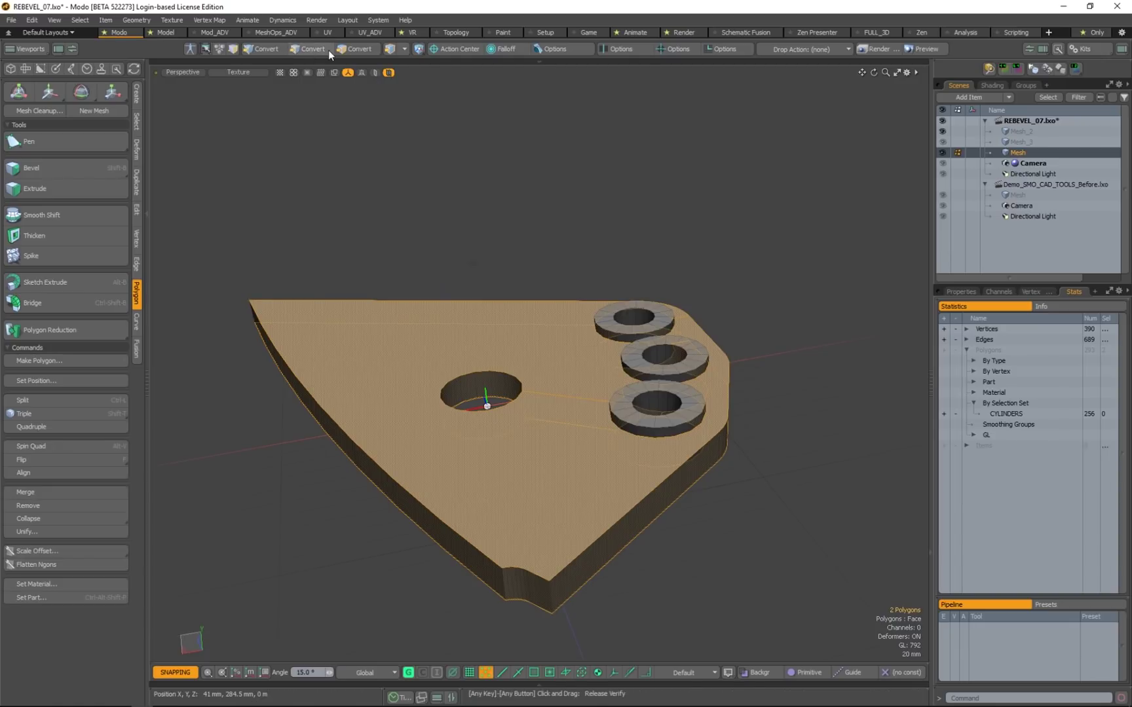
pyautogui.keyDown('shift'); pyautogui.click(323, 51); pyautogui.keyUp('shift')
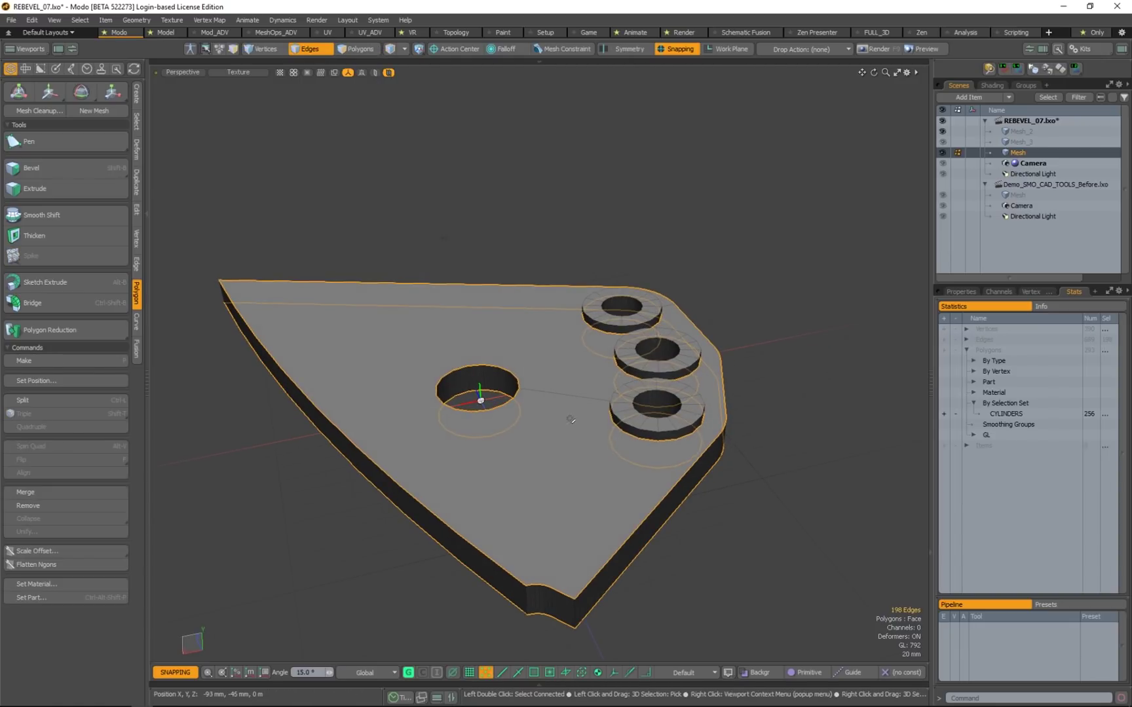
pyautogui.press('b')
pyautogui.moveTo(560, 415); pyautogui.dragTo(410, 448)
pyautogui.press('space')
pyautogui.press('space')
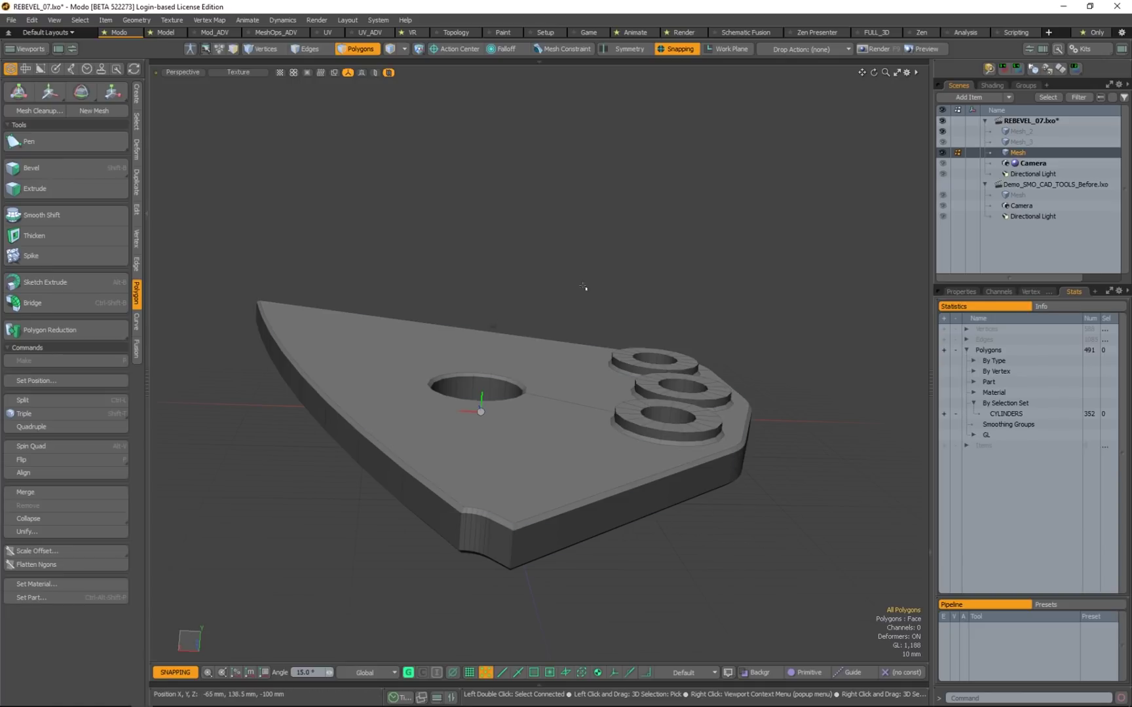
pyautogui.hotkey('ctrl', 'alt', 'shift', 'c')
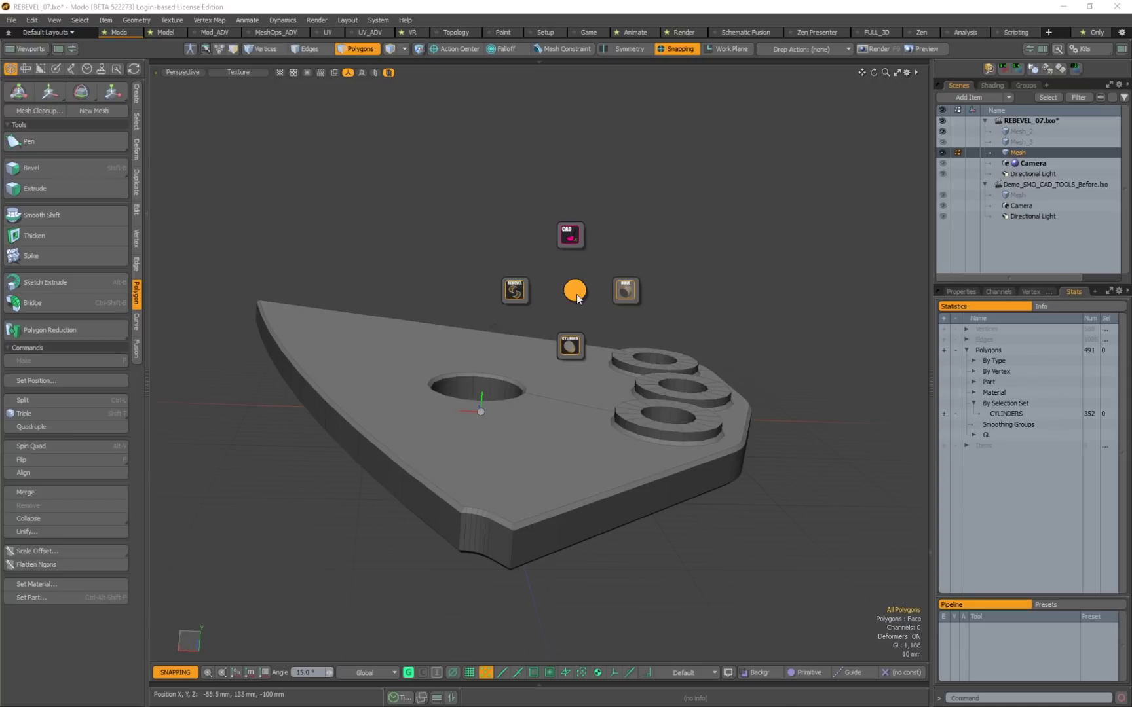
pyautogui.press('Escape')
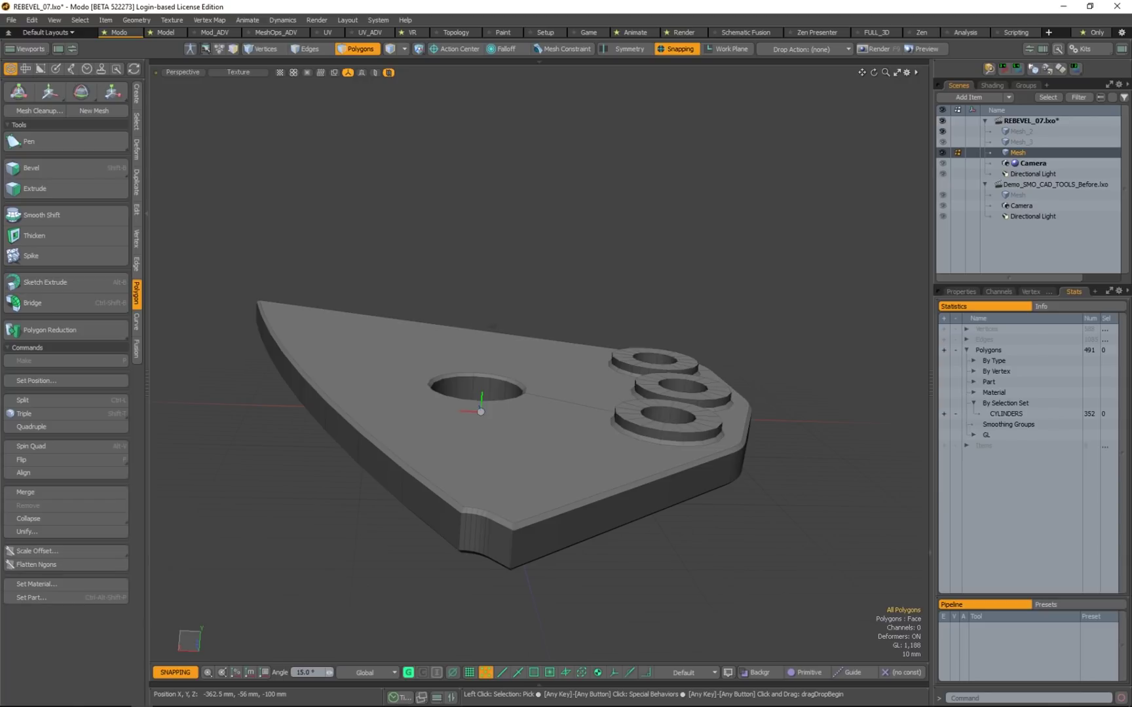